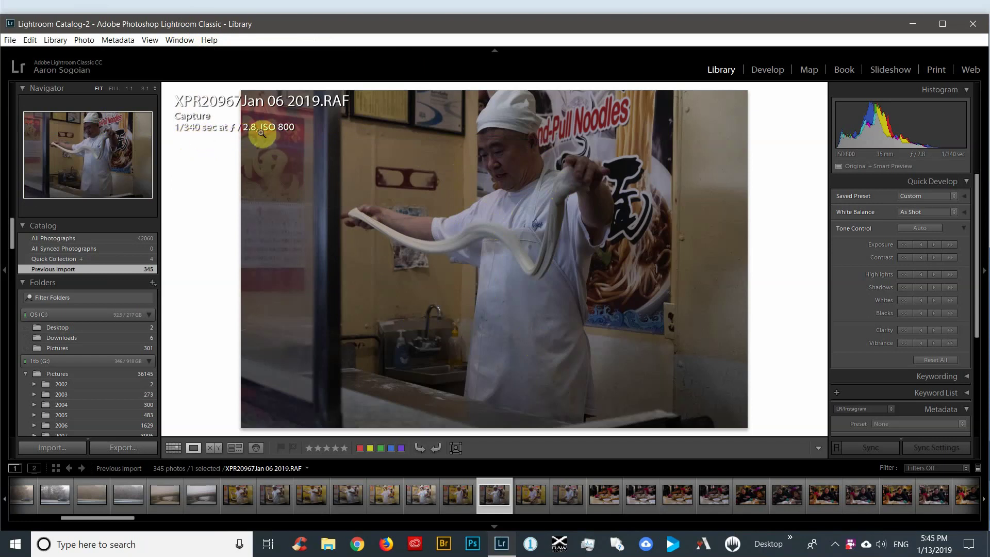
# Inspect the chef's apron and face at 1:1 magnification, and return to the full view of the photo
pyautogui.click(520, 227)
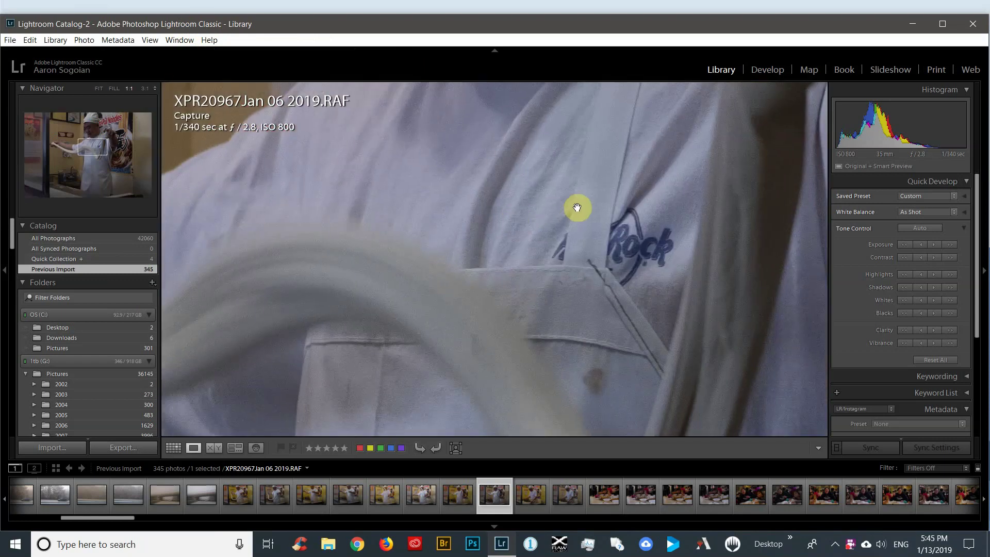
pyautogui.moveTo(568, 181); pyautogui.dragTo(574, 376)
pyautogui.moveTo(528, 203); pyautogui.dragTo(551, 413)
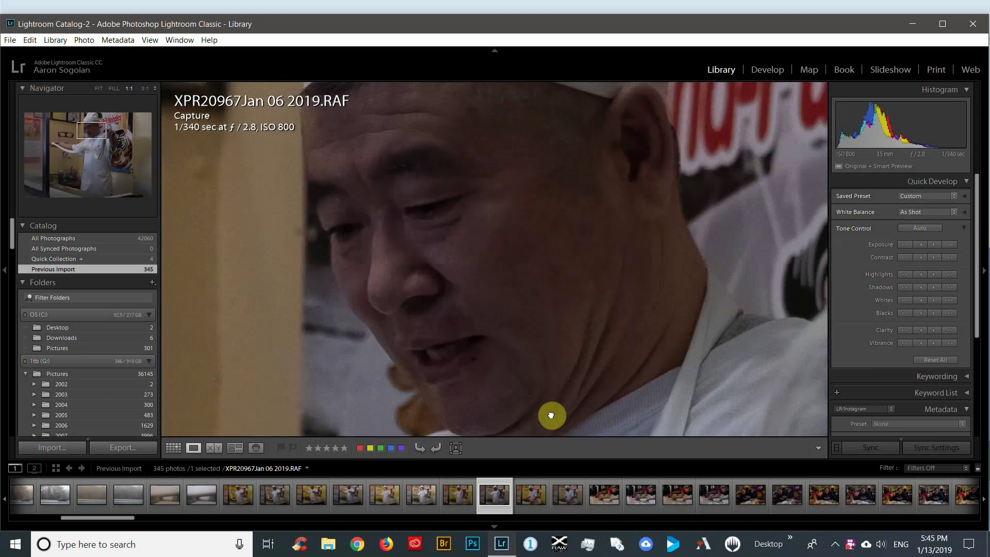
pyautogui.moveTo(464, 225); pyautogui.dragTo(497, 259)
pyautogui.click(507, 235)
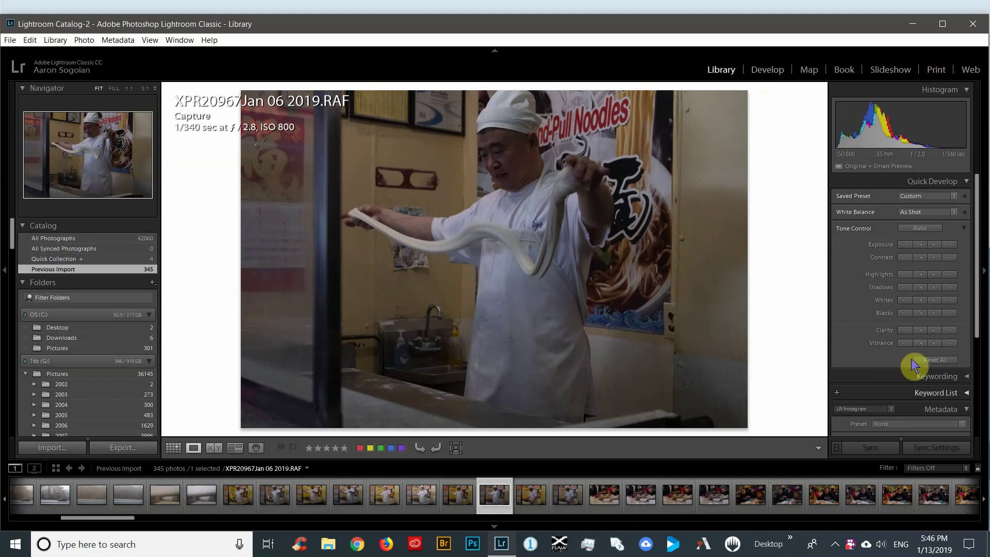
# Open the noodle chef photo in the Develop module and browse the _Aarons preset group
pyautogui.click(755, 70)
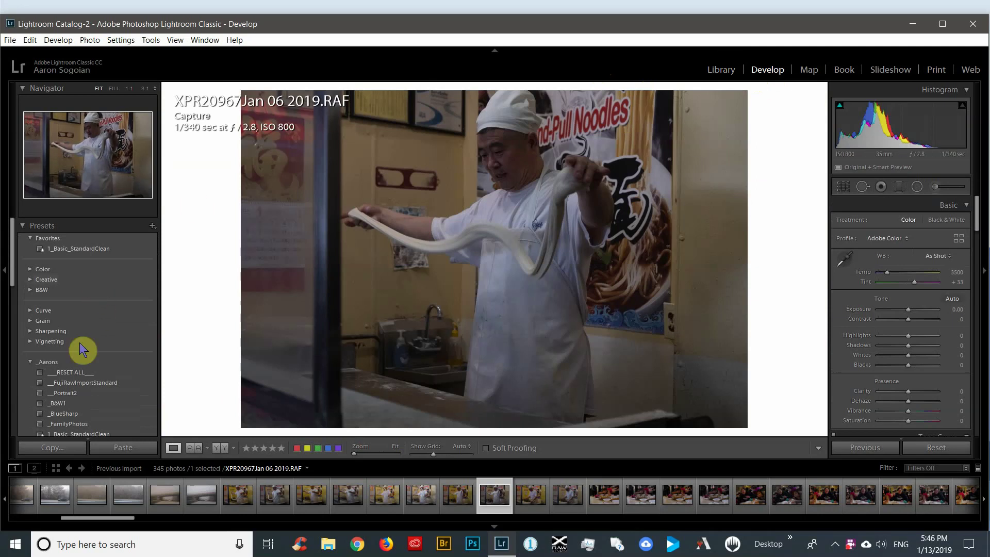
pyautogui.scroll(-2, 66, 389)
pyautogui.scroll(-2, 67, 376)
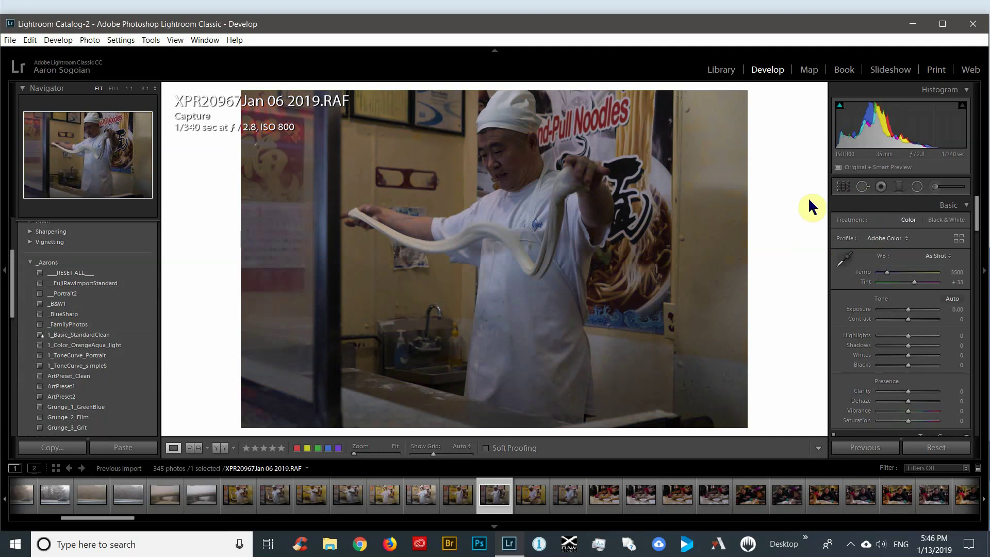
# Start cropping the photo with the aspect ratio unlocked, trimming its left and right sides around the chef
pyautogui.click(845, 187)
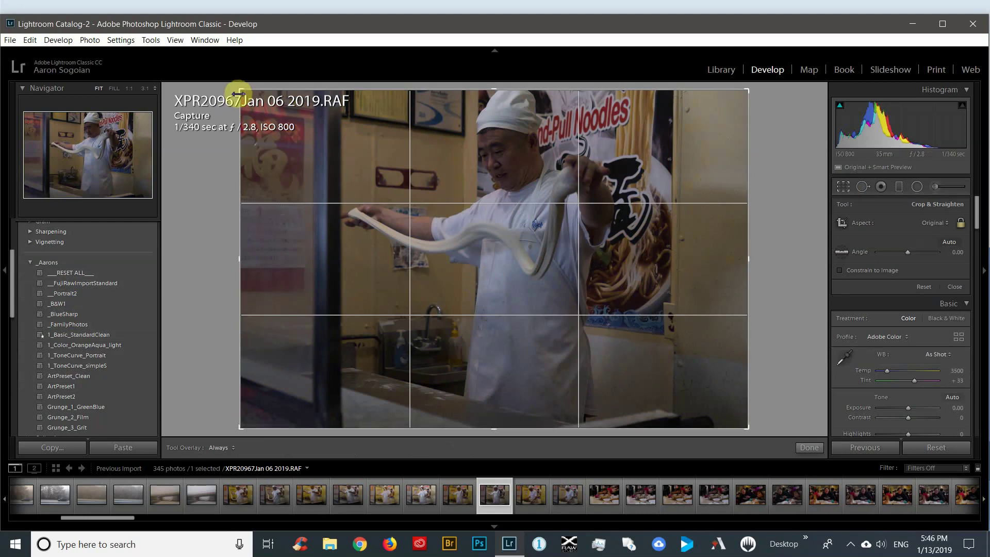
pyautogui.moveTo(239, 91)
pyautogui.mouseDown()
pyautogui.moveTo(332, 94)
pyautogui.moveTo(252, 132)
pyautogui.moveTo(243, 77)
pyautogui.moveTo(247, 89)
pyautogui.mouseUp()
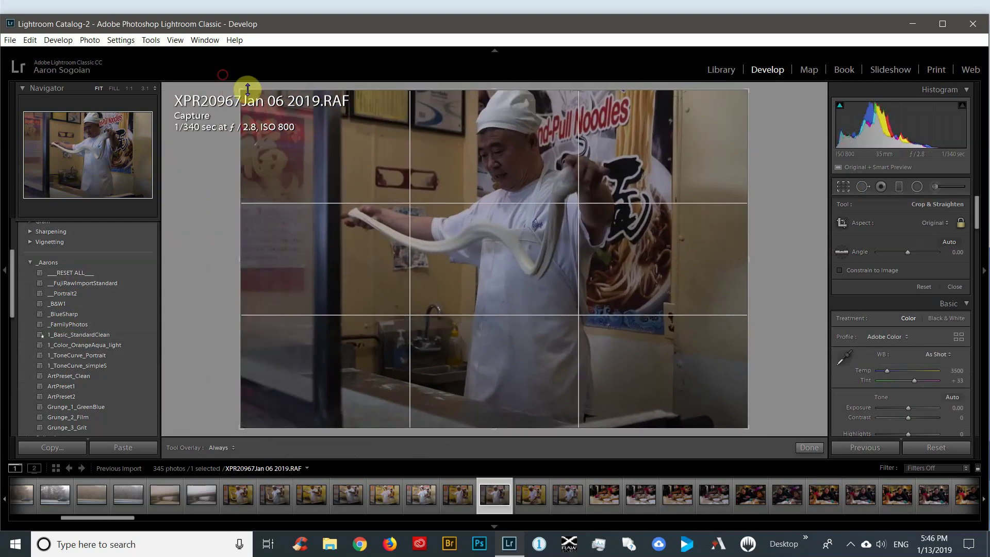
pyautogui.click(958, 223)
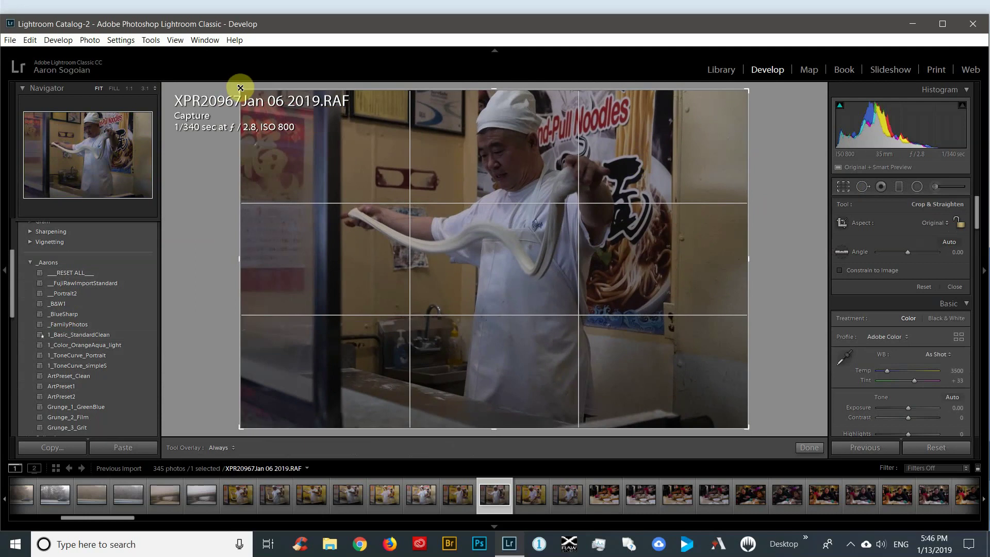
pyautogui.moveTo(243, 85); pyautogui.dragTo(287, 82)
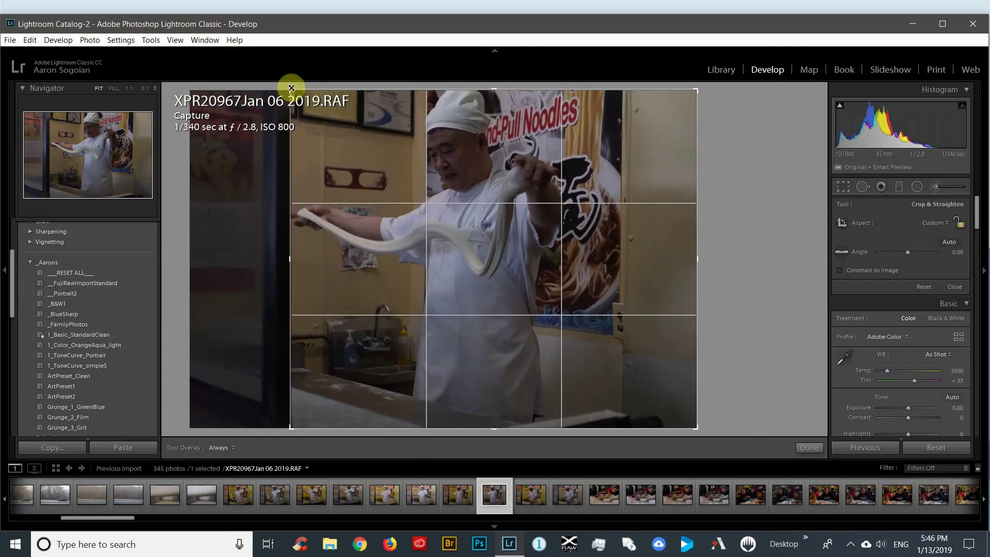
pyautogui.moveTo(696, 259); pyautogui.dragTo(657, 259)
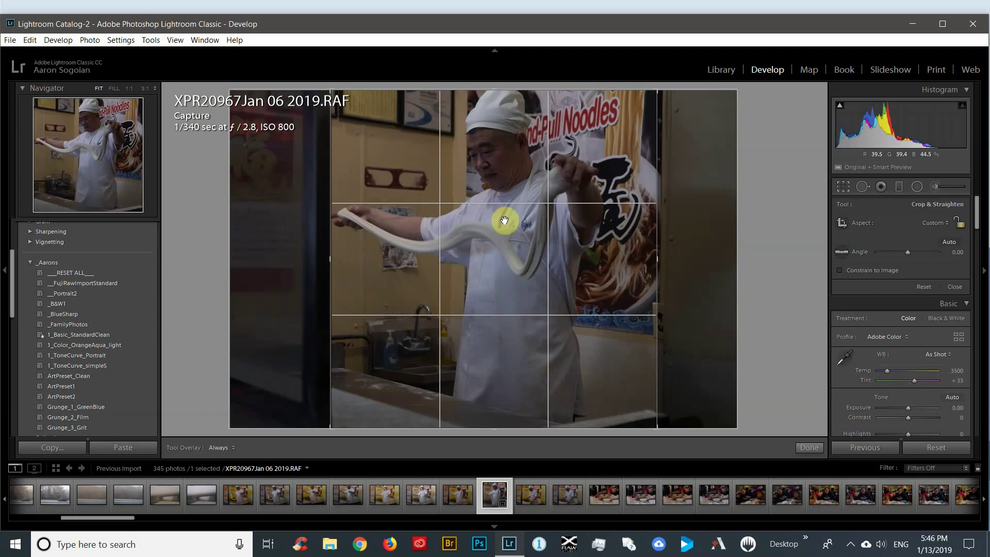
# Reposition the chef within the crop frame, widen it slightly, trim the bottom of the photo and apply the crop
pyautogui.moveTo(504, 181); pyautogui.dragTo(477, 231)
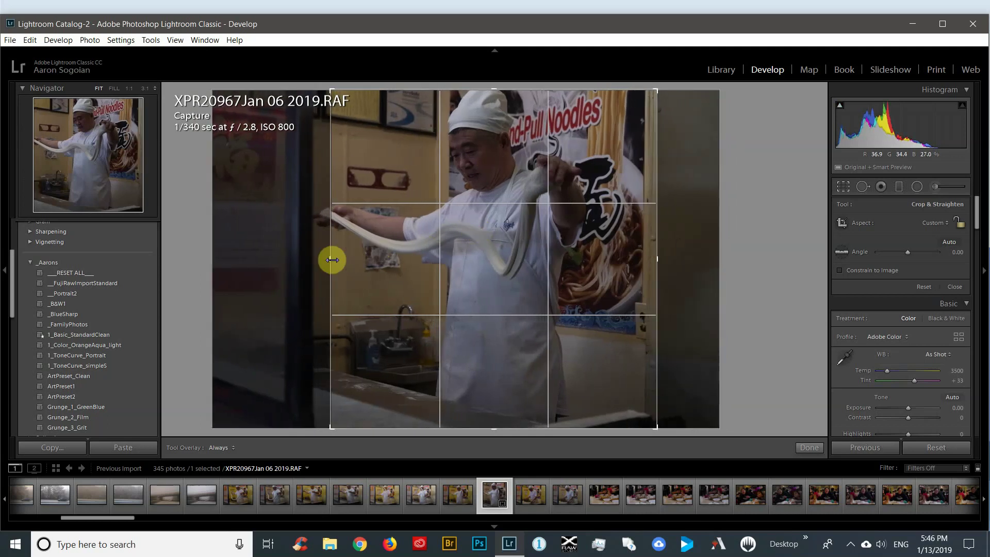
pyautogui.moveTo(331, 261); pyautogui.dragTo(325, 259)
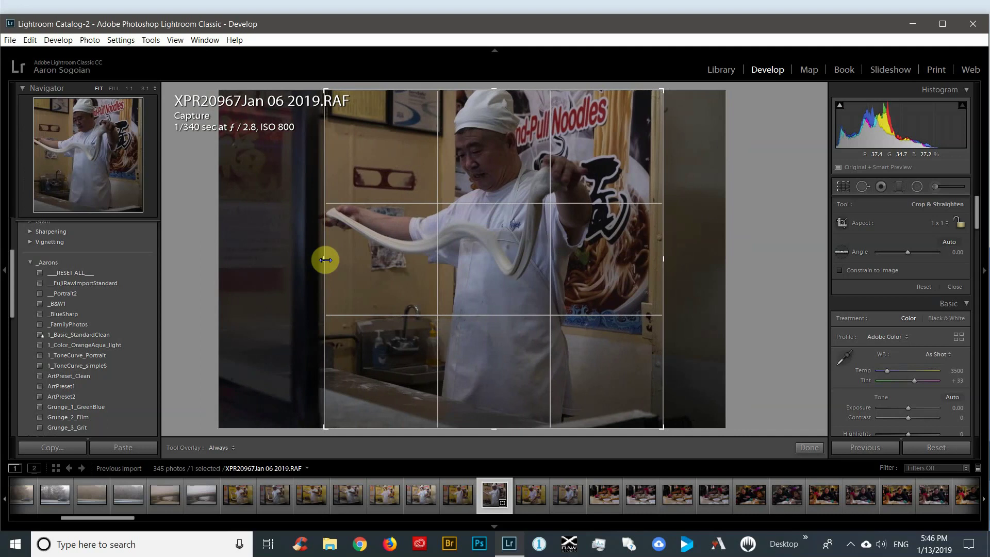
pyautogui.moveTo(497, 428); pyautogui.dragTo(497, 416)
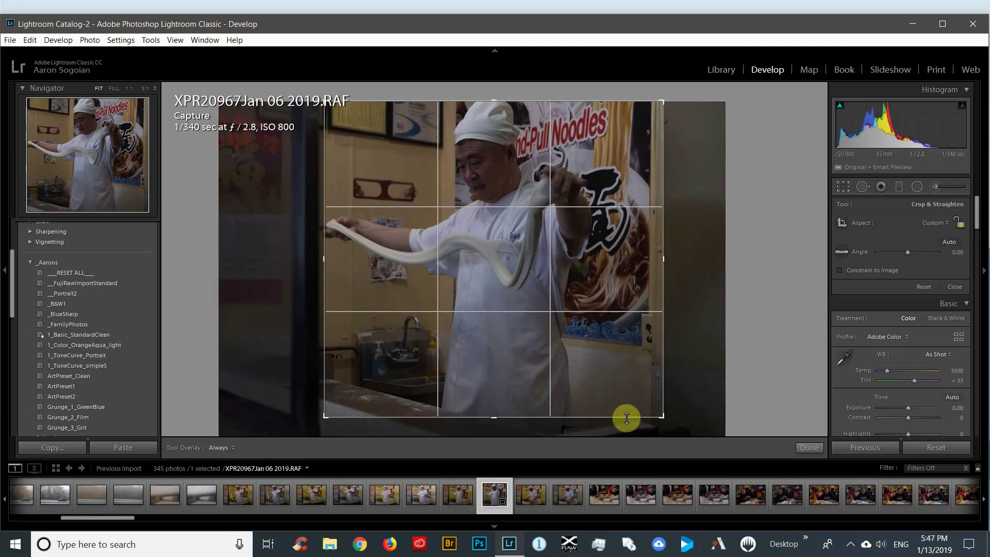
pyautogui.moveTo(623, 419); pyautogui.dragTo(621, 407)
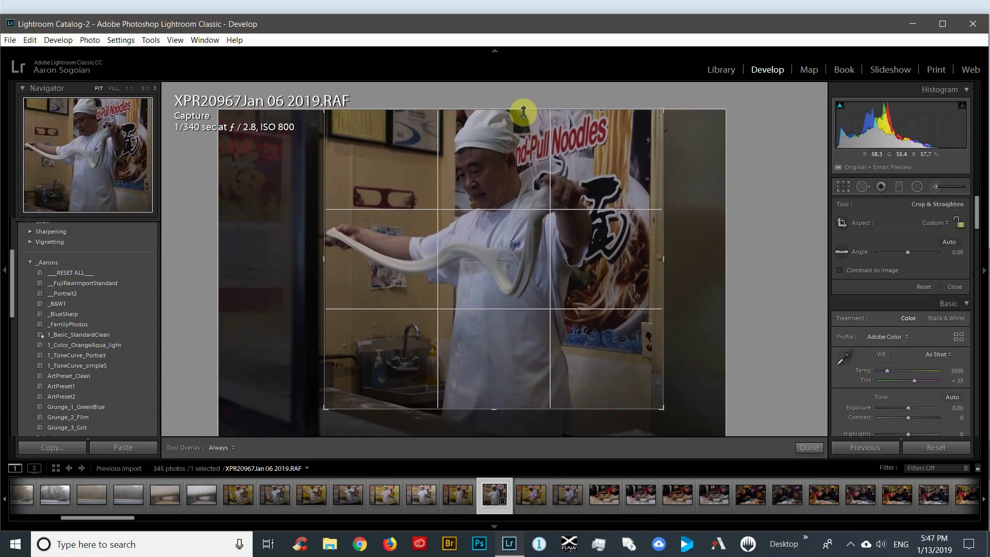
pyautogui.click(809, 447)
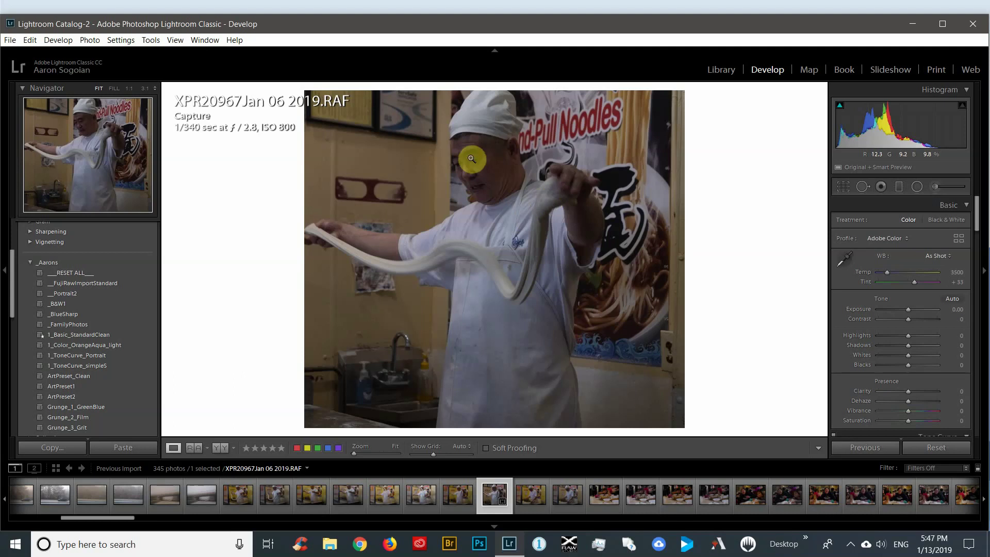
# Examine the chef's face up close in the cropped photo and return to the full view
pyautogui.moveTo(471, 156); pyautogui.dragTo(458, 274)
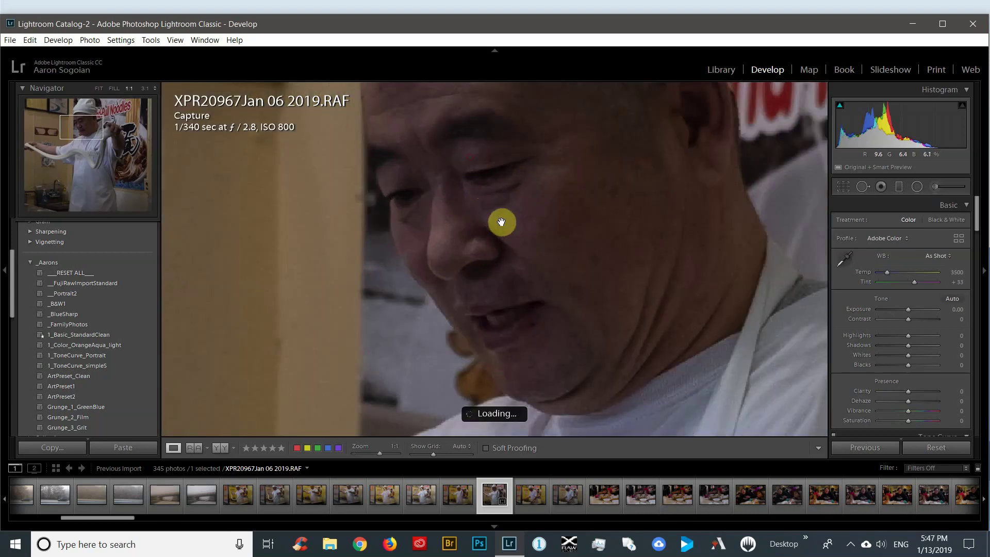
pyautogui.click(514, 206)
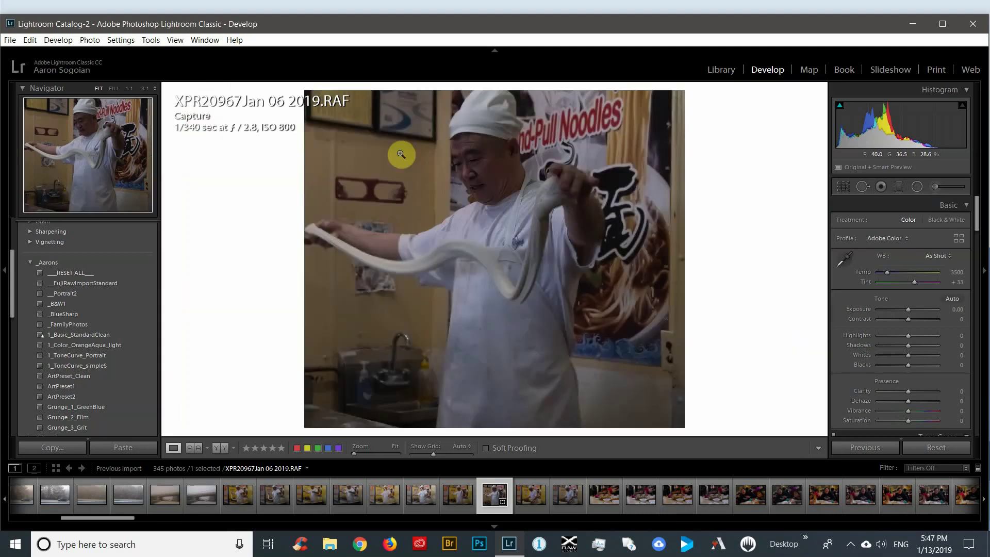
pyautogui.click(434, 456)
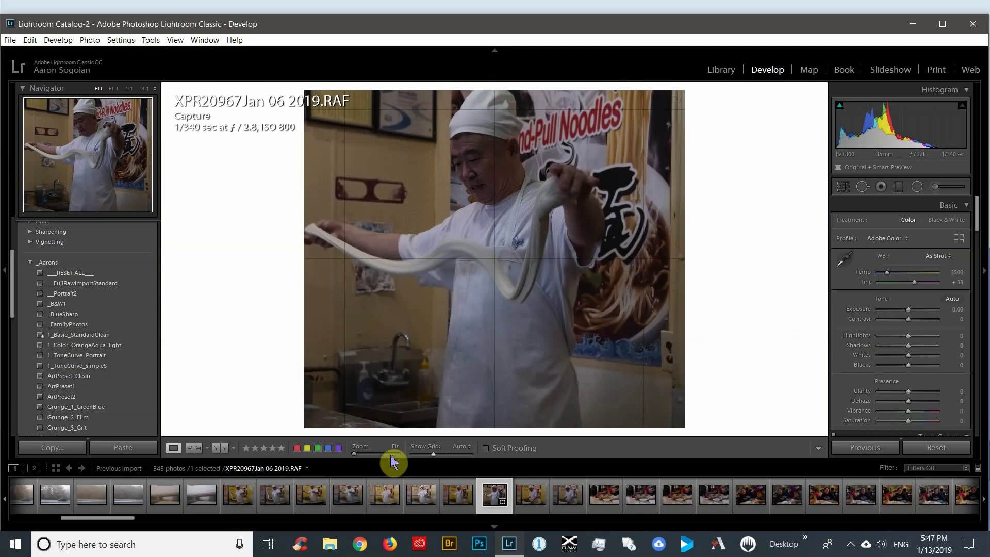
# Correct the white balance by sampling the chef's white shirt above the noodle as the target neutral
pyautogui.click(356, 454)
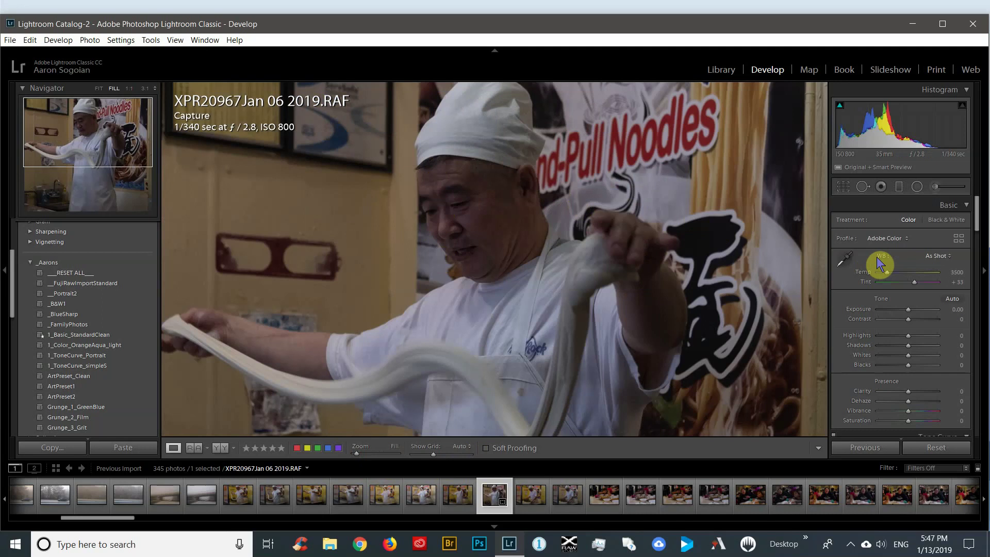
pyautogui.click(848, 264)
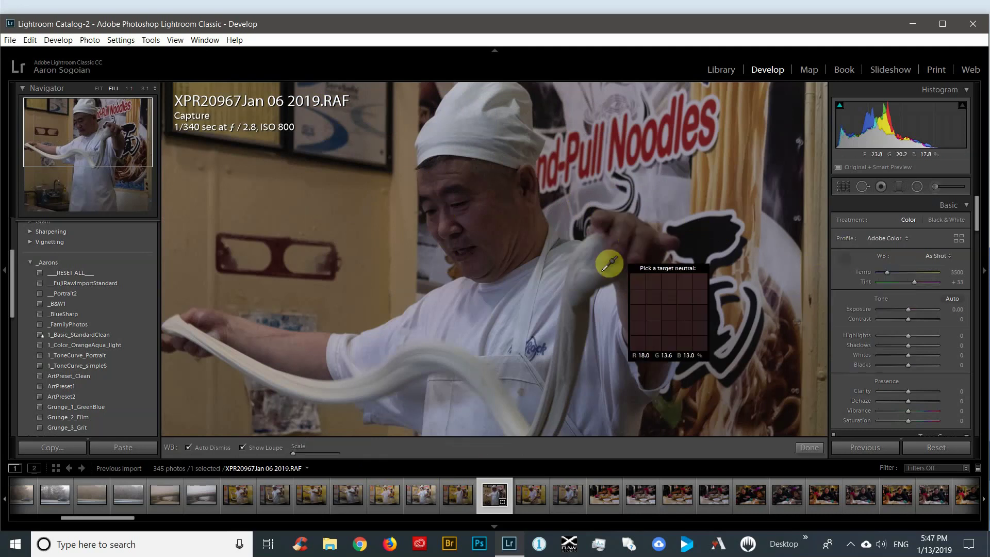
pyautogui.click(459, 328)
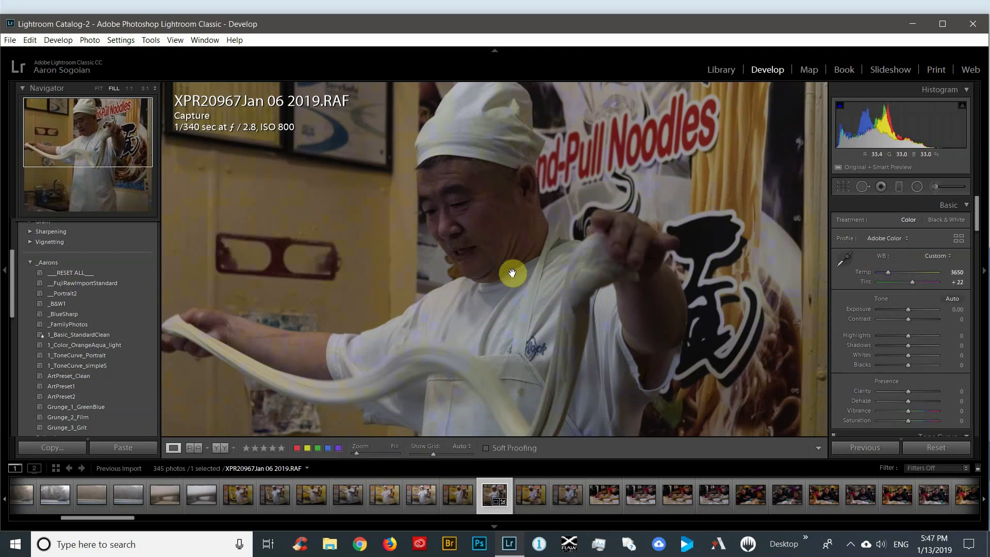
pyautogui.moveTo(506, 270); pyautogui.dragTo(500, 266)
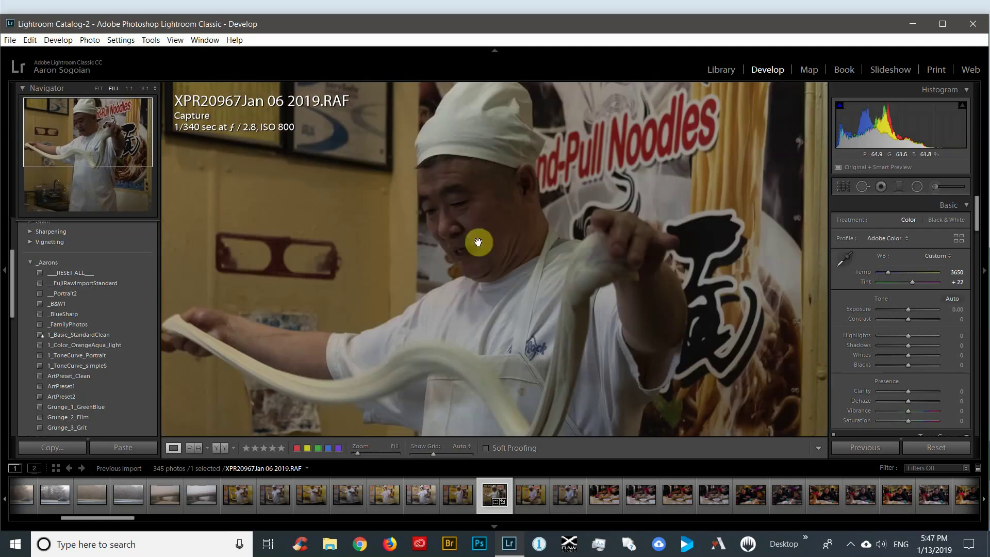
pyautogui.moveTo(360, 453); pyautogui.dragTo(356, 453)
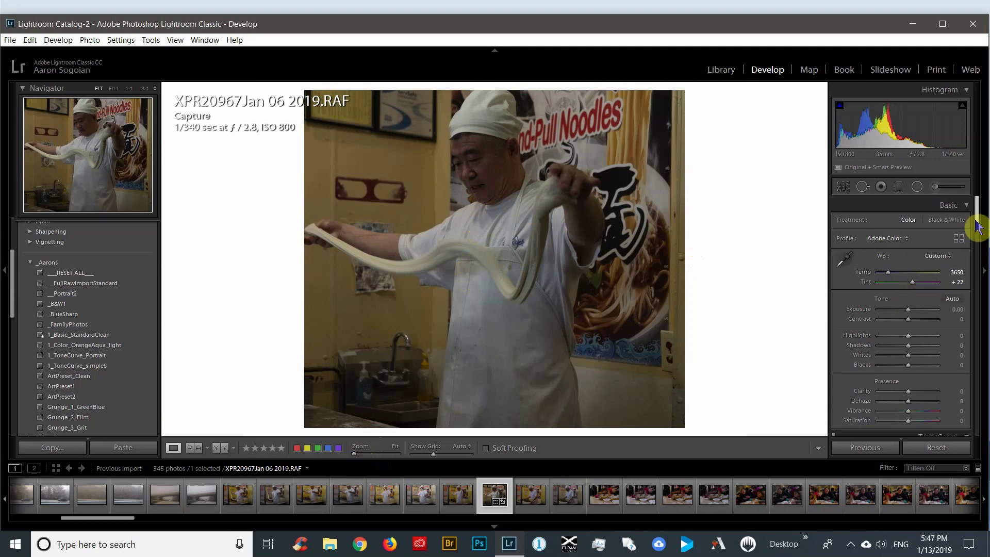
# Choose the Linear point curve in the Tone Curve and try shifting its black and white end points
pyautogui.moveTo(979, 220); pyautogui.dragTo(979, 254)
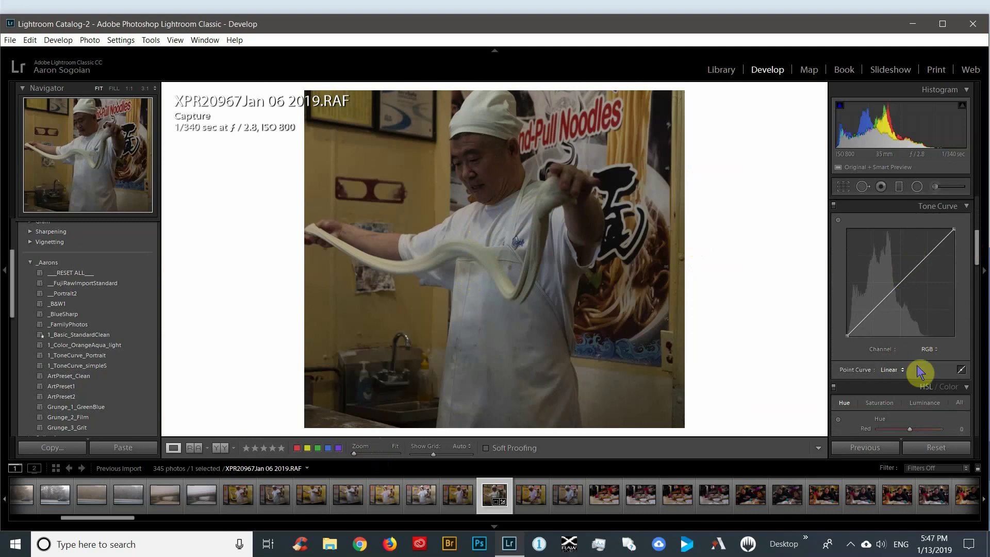
pyautogui.click(901, 371)
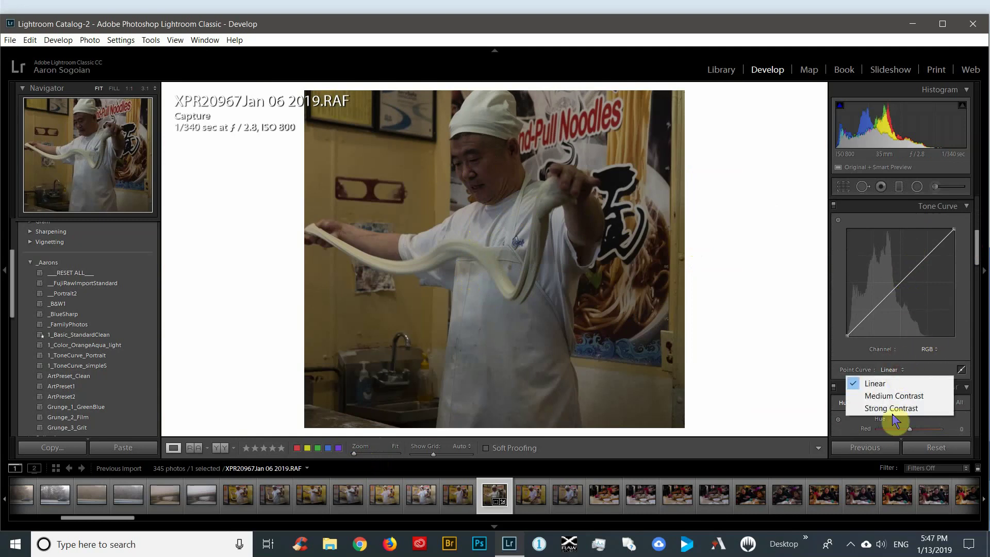
pyautogui.click(901, 383)
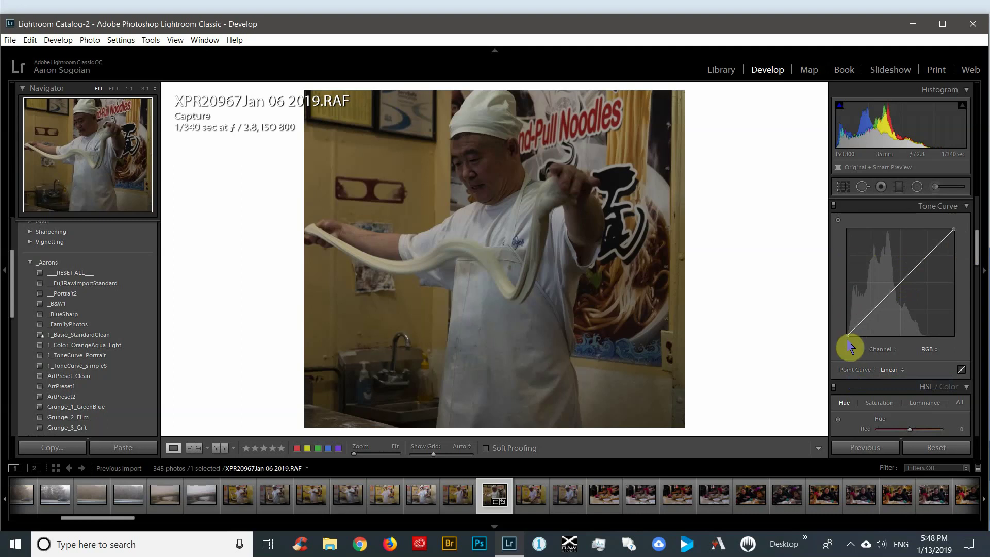
pyautogui.moveTo(846, 335)
pyautogui.mouseDown()
pyautogui.moveTo(846, 285)
pyautogui.moveTo(840, 343)
pyautogui.mouseUp()
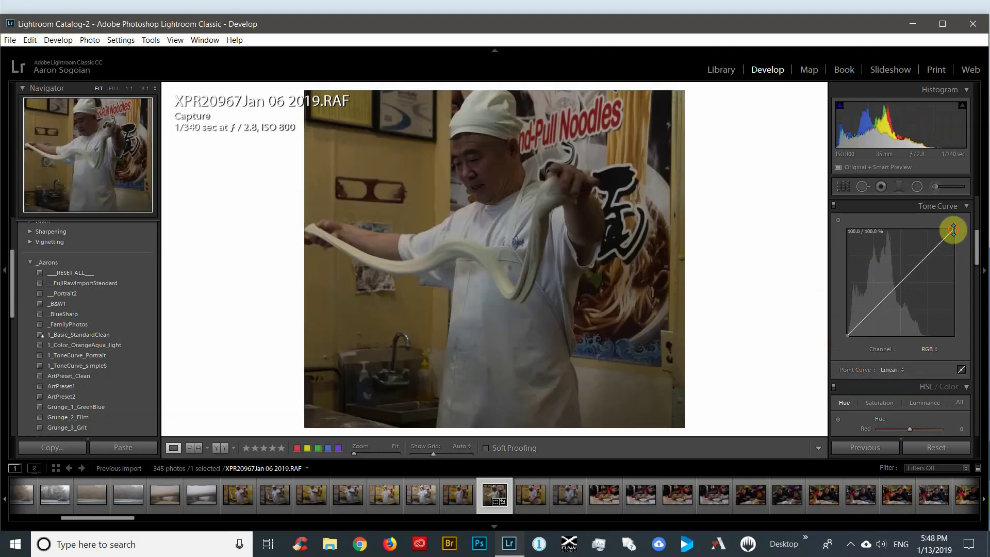
pyautogui.moveTo(954, 230)
pyautogui.mouseDown()
pyautogui.moveTo(955, 271)
pyautogui.moveTo(958, 215)
pyautogui.mouseUp()
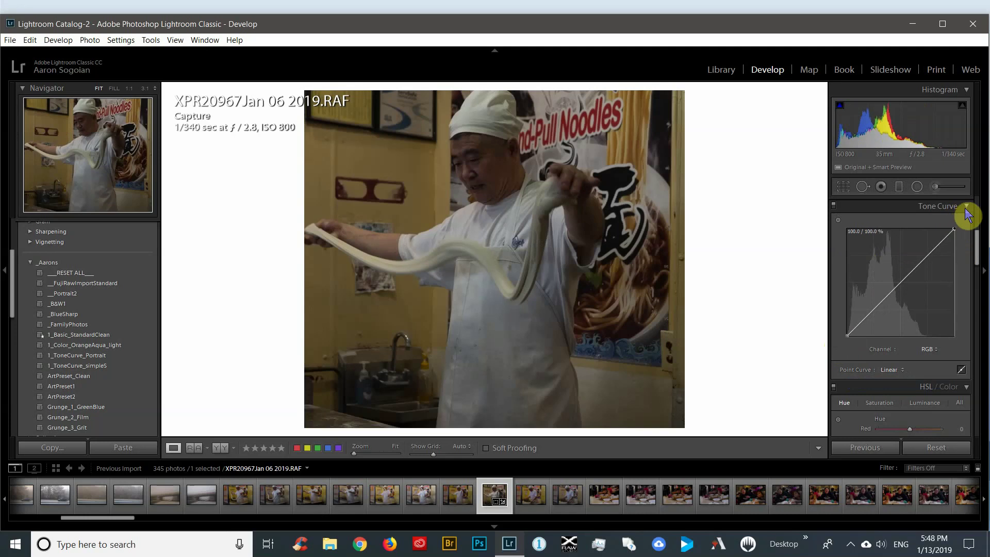
# Apply the Medium Contrast point curve, raising its highlight point to about 79 / 90 % and lifting the midtone and shadow points
pyautogui.click(894, 370)
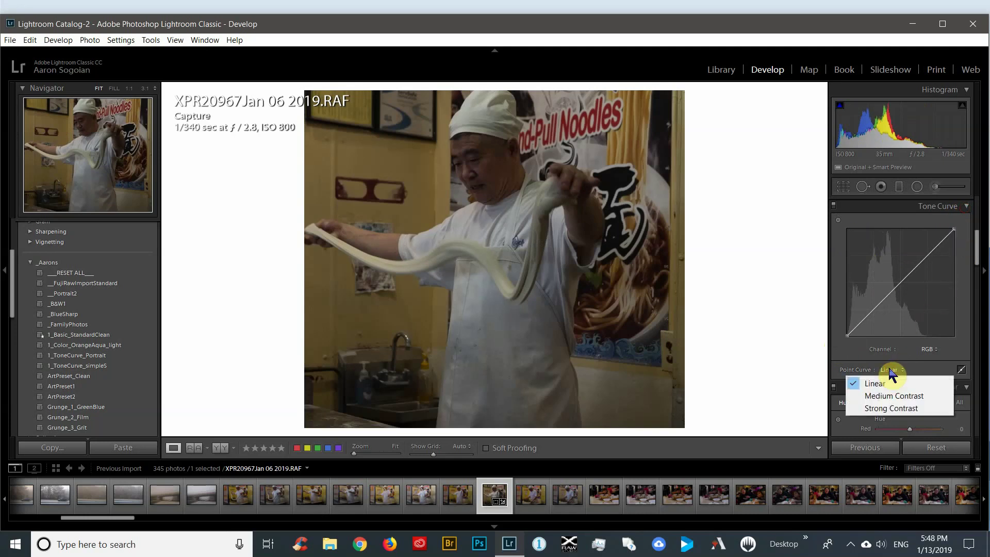
pyautogui.click(891, 396)
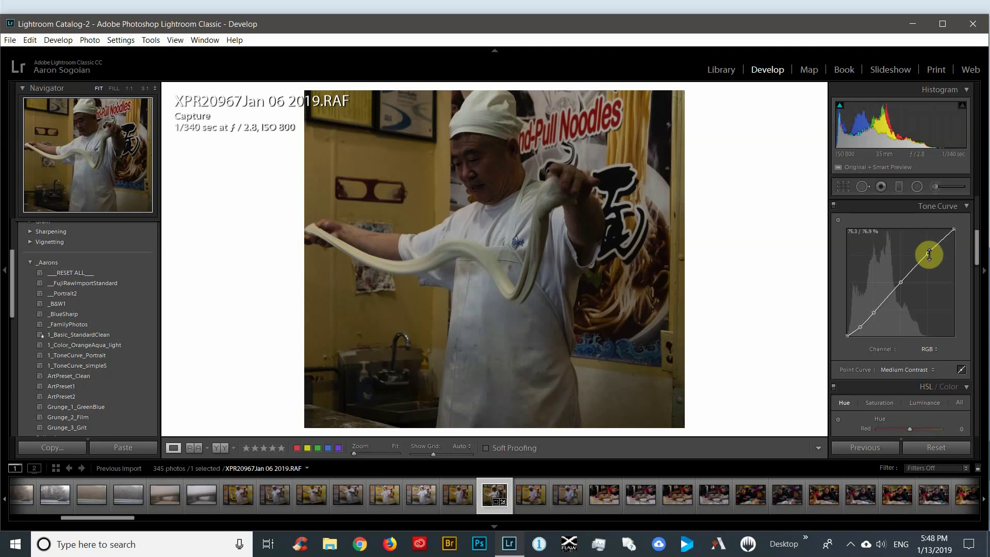
pyautogui.moveTo(929, 254); pyautogui.dragTo(932, 240)
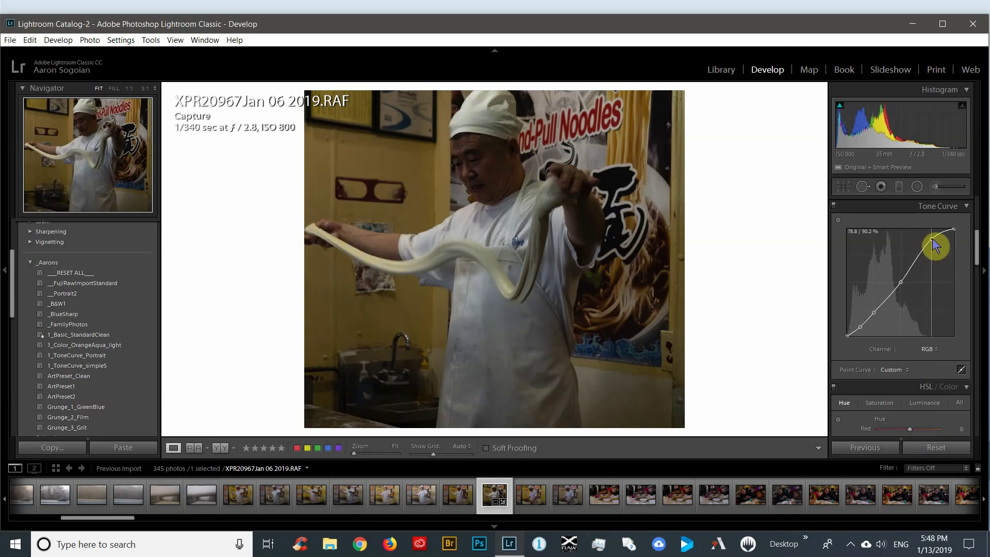
pyautogui.moveTo(898, 284); pyautogui.dragTo(904, 268)
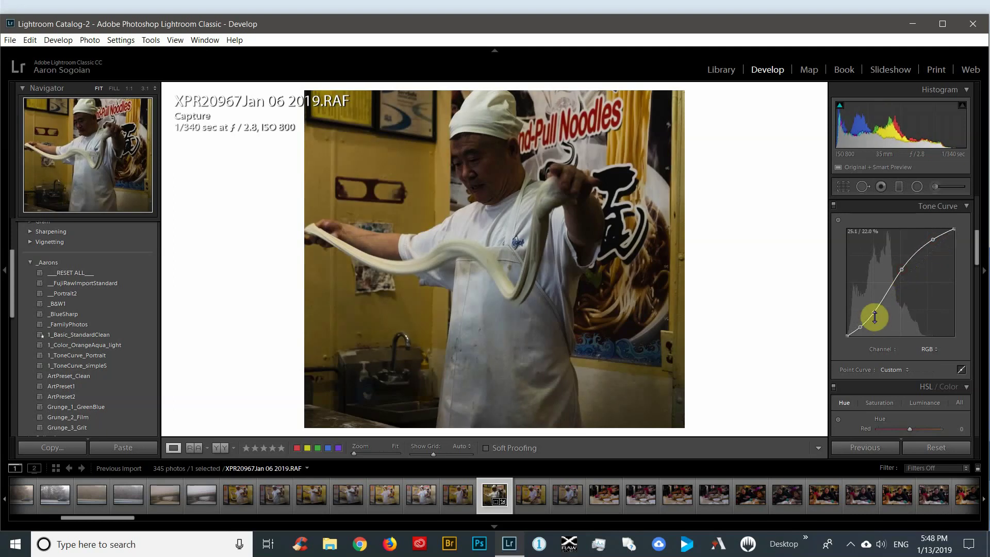
pyautogui.moveTo(875, 312); pyautogui.dragTo(876, 305)
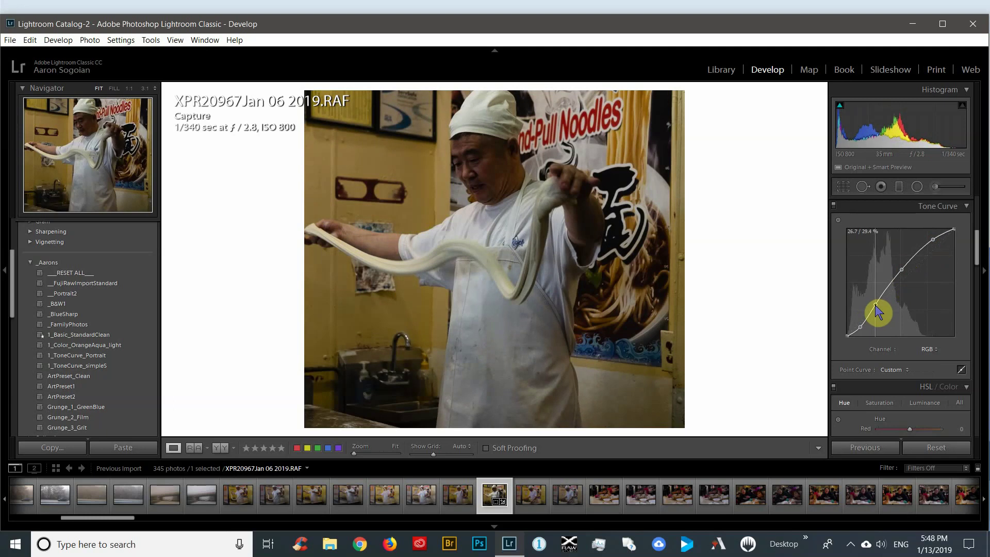
pyautogui.moveTo(876, 306); pyautogui.dragTo(866, 328)
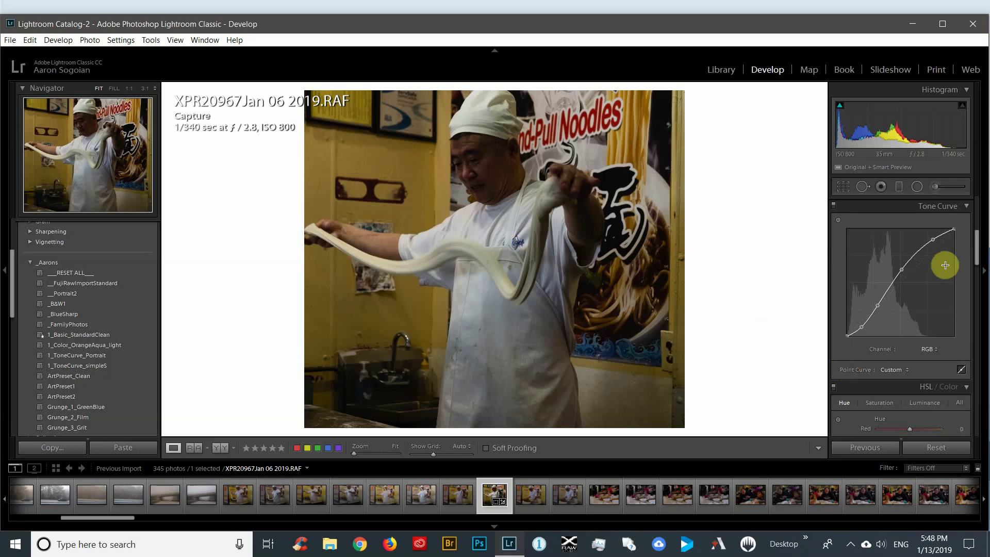
pyautogui.moveTo(978, 260); pyautogui.dragTo(976, 222)
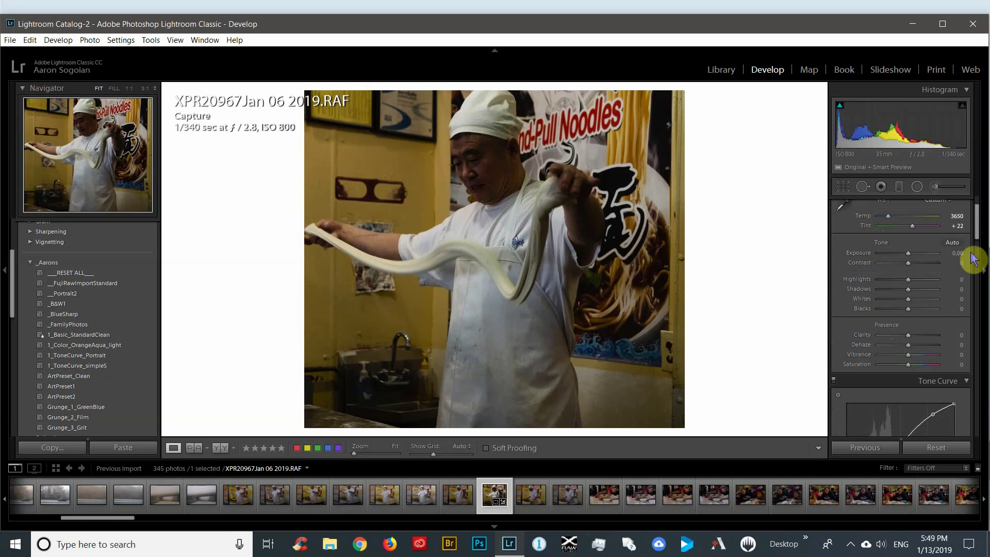
# Lower the tone curve's midtone point slightly and raise the photo's Exposure to +1.17
pyautogui.scroll(-5, 977, 216)
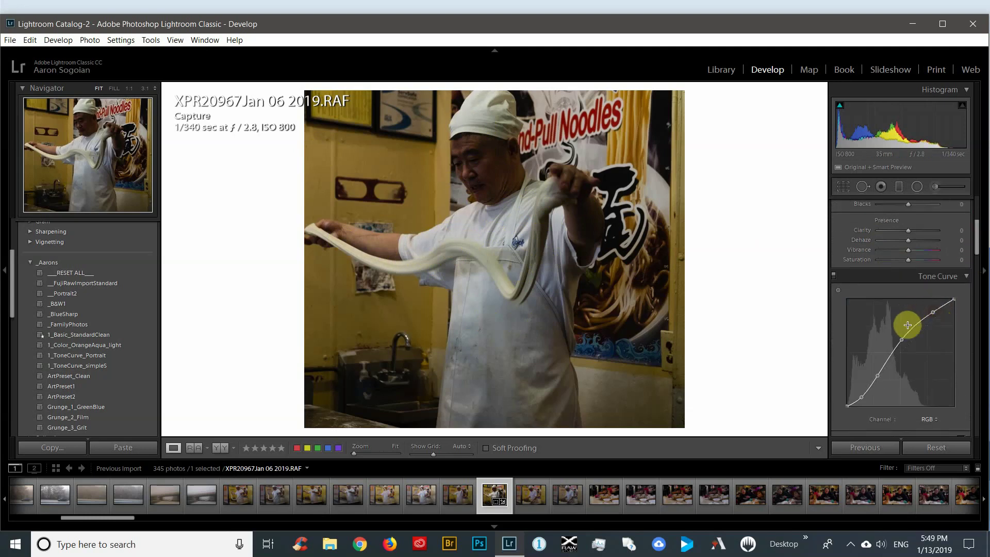
pyautogui.moveTo(903, 340); pyautogui.dragTo(902, 342)
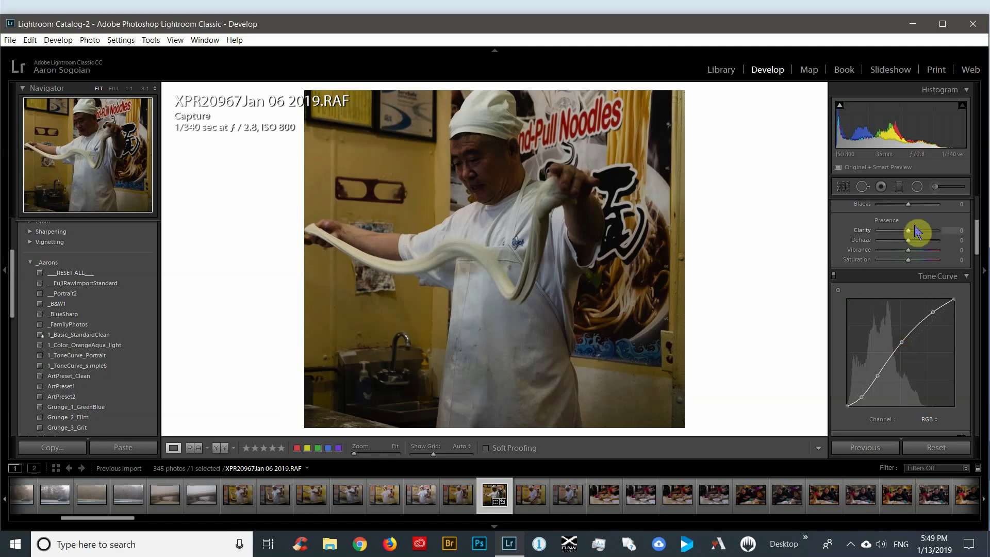
pyautogui.moveTo(978, 243); pyautogui.dragTo(978, 215)
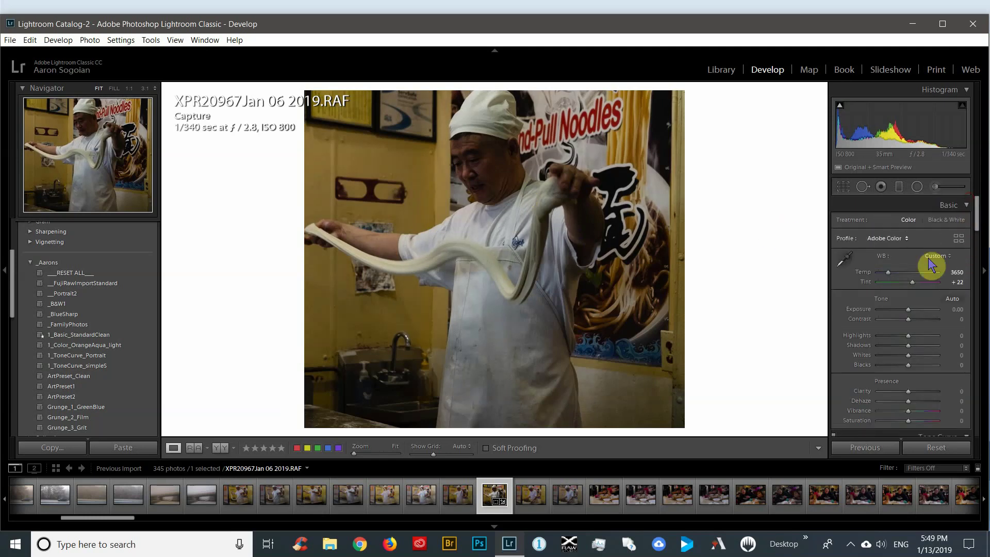
pyautogui.moveTo(913, 306); pyautogui.dragTo(913, 316)
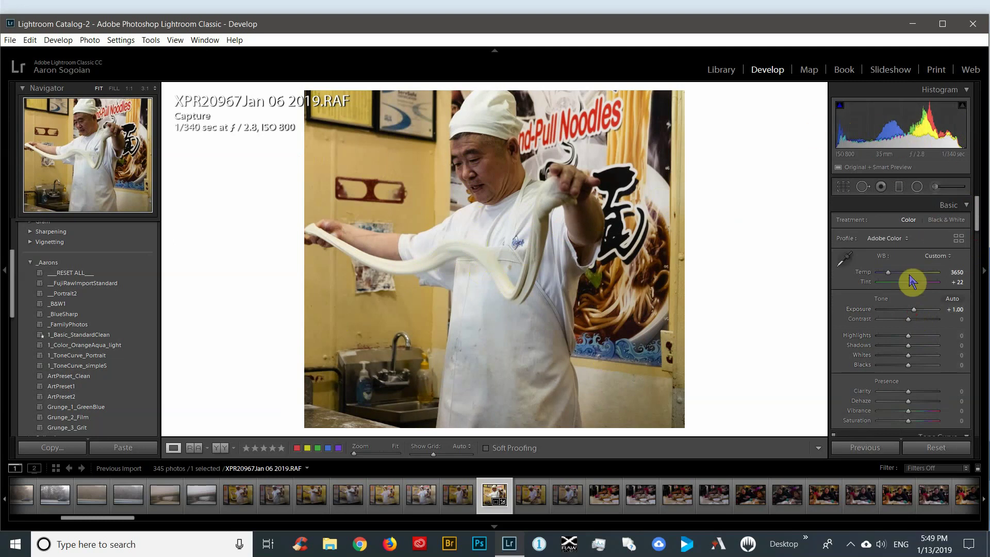
pyautogui.moveTo(917, 316)
pyautogui.mouseDown()
pyautogui.moveTo(902, 318)
pyautogui.moveTo(928, 320)
pyautogui.moveTo(903, 314)
pyautogui.moveTo(915, 313)
pyautogui.mouseUp()
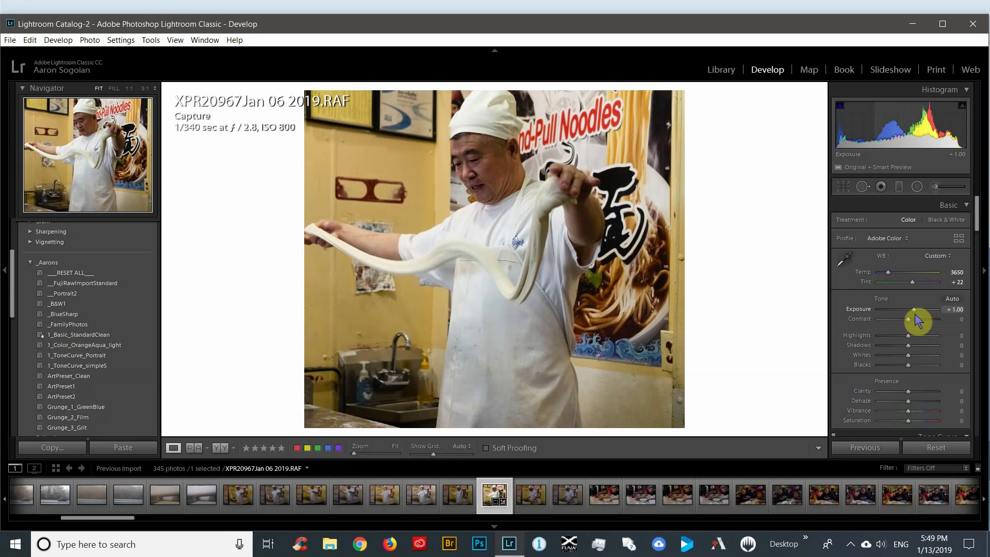
pyautogui.moveTo(915, 314); pyautogui.dragTo(916, 314)
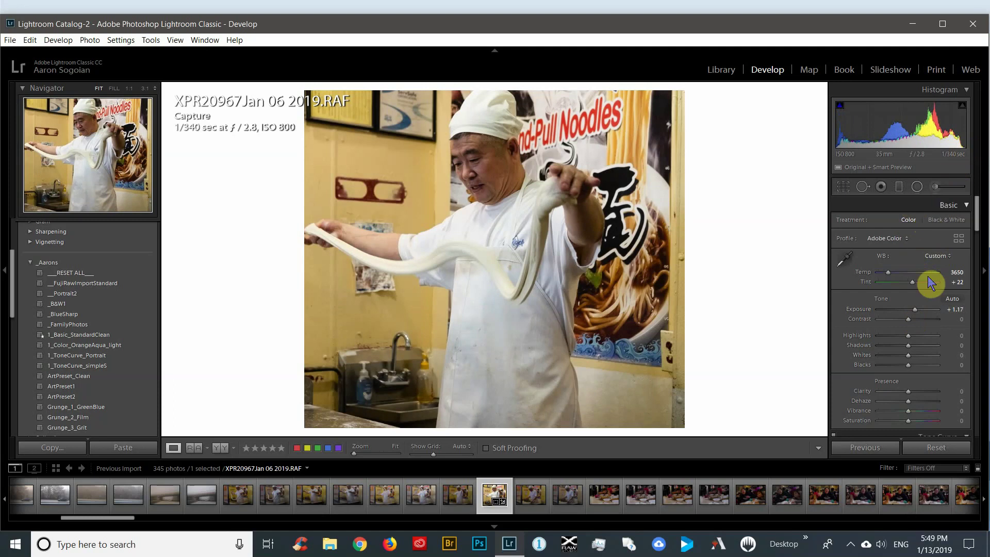
# Try the Exposure at −0.30 and +3.17, and return it to +1.17
pyautogui.moveTo(918, 313); pyautogui.dragTo(907, 313)
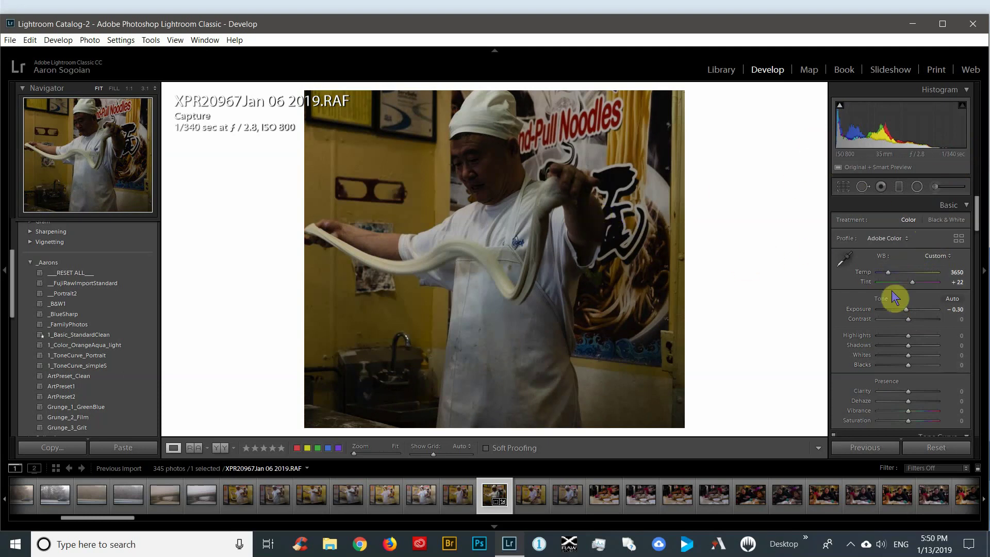
pyautogui.moveTo(907, 310); pyautogui.dragTo(927, 310)
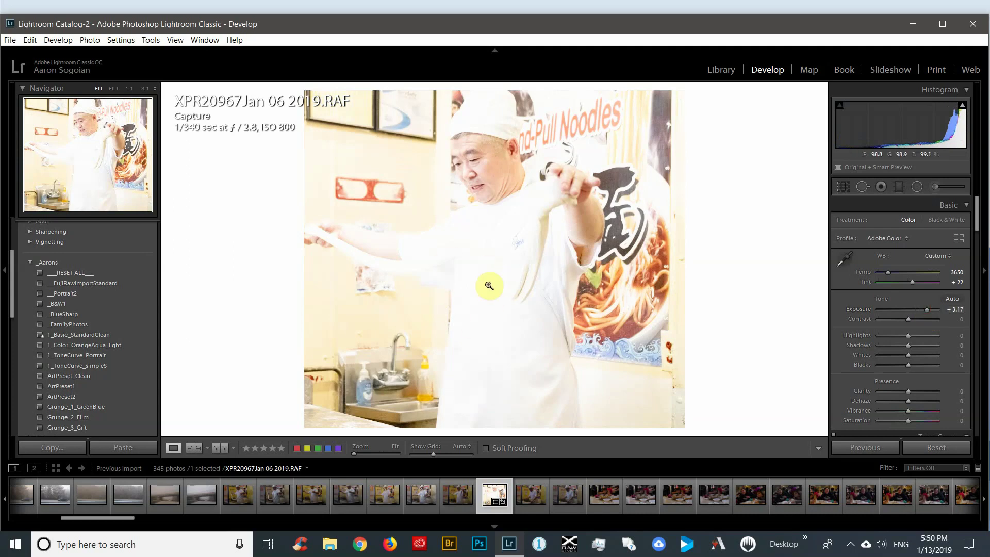
pyautogui.moveTo(928, 311); pyautogui.dragTo(917, 311)
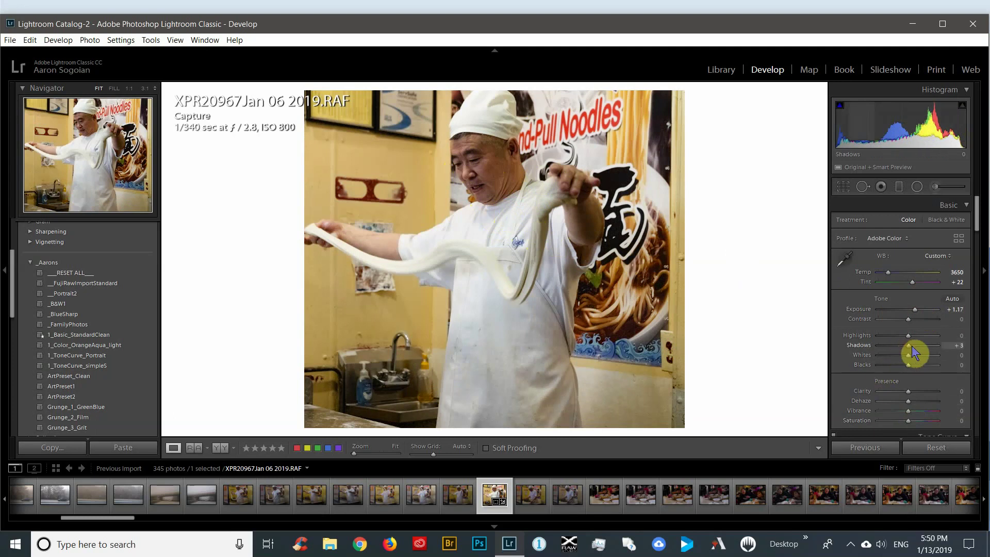
# Set Shadows to +70 and Blacks to −70
pyautogui.moveTo(912, 353); pyautogui.dragTo(929, 354)
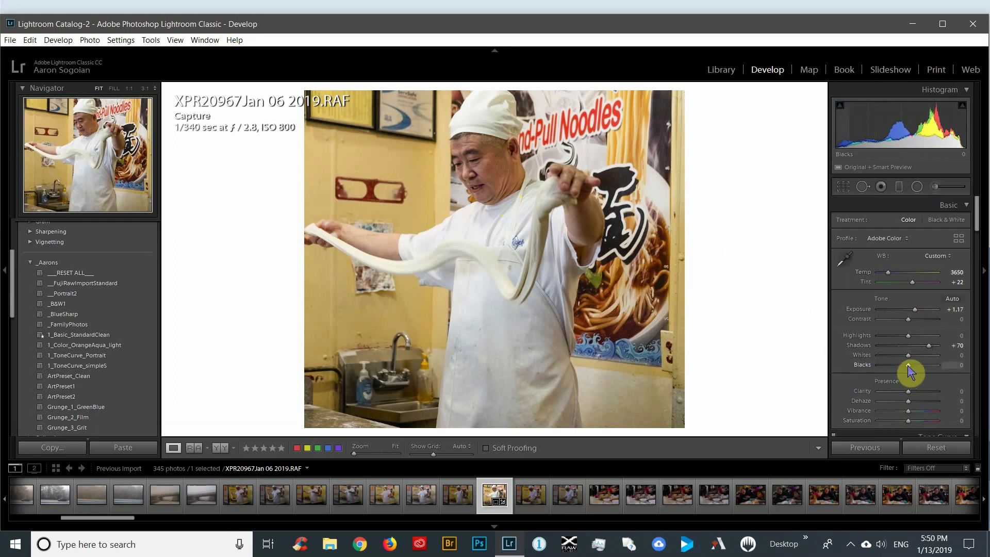
pyautogui.moveTo(909, 365); pyautogui.dragTo(887, 372)
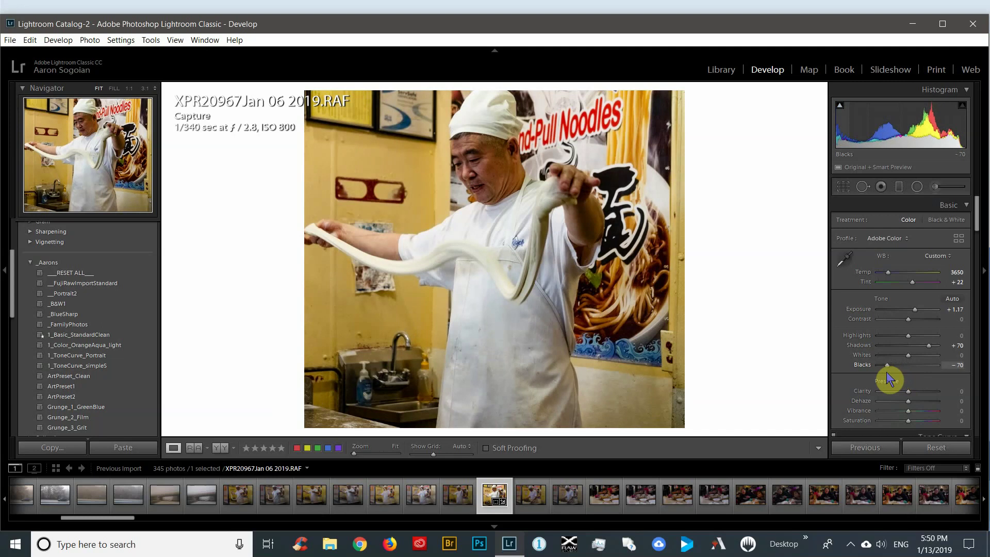
pyautogui.moveTo(887, 373); pyautogui.dragTo(887, 373)
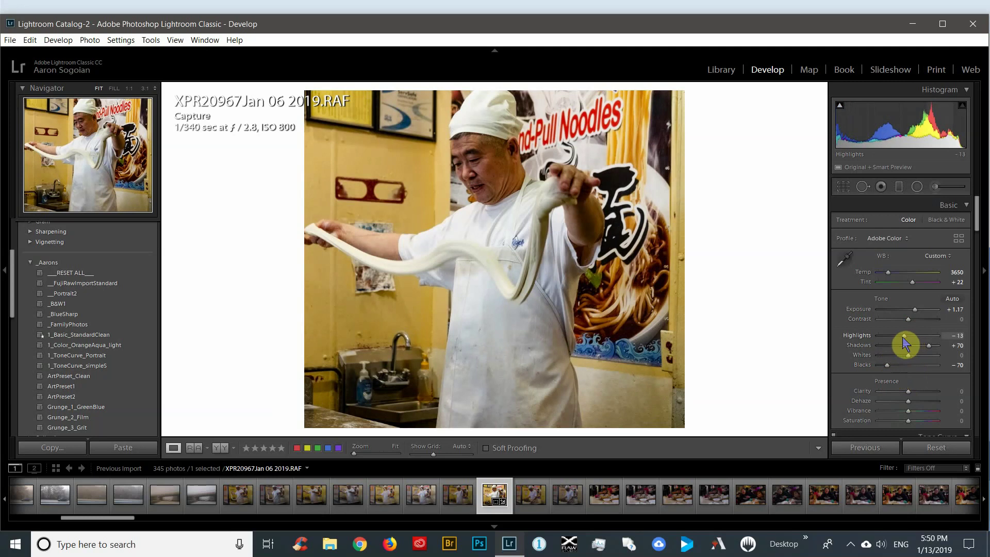
# Set Highlights to −27, judging the detail in the chef's white shirt up close
pyautogui.moveTo(900, 346); pyautogui.dragTo(884, 347)
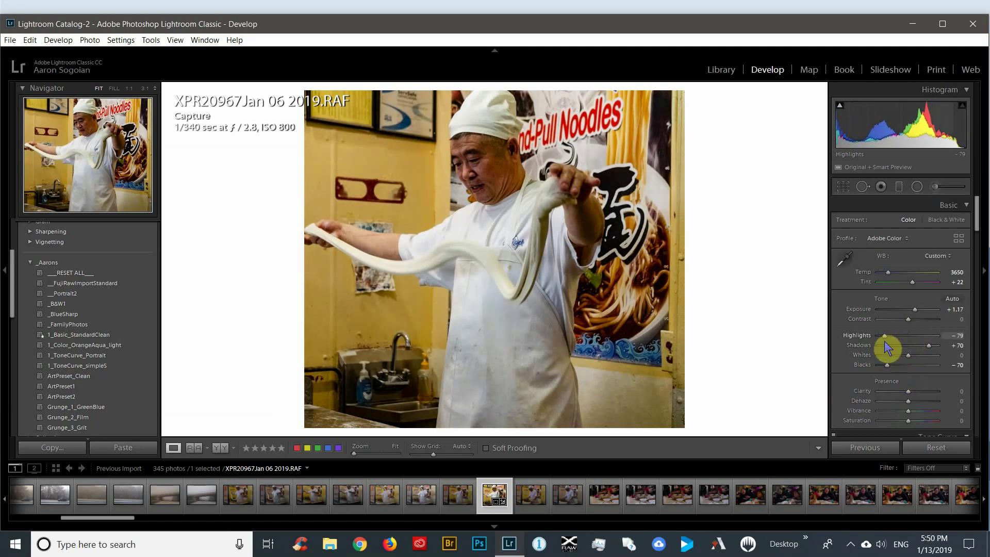
pyautogui.click(491, 226)
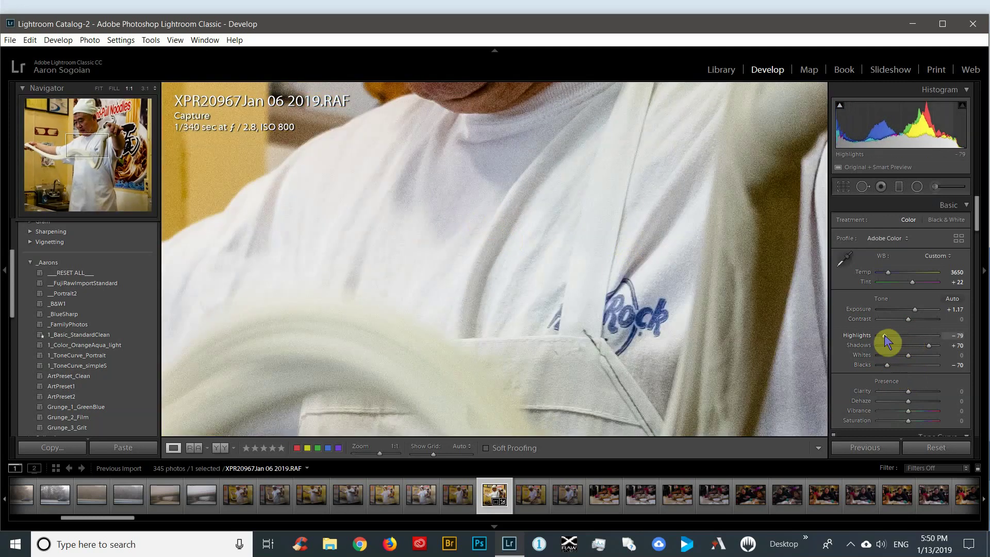
pyautogui.moveTo(886, 342)
pyautogui.mouseDown()
pyautogui.moveTo(933, 343)
pyautogui.moveTo(887, 342)
pyautogui.moveTo(901, 343)
pyautogui.mouseUp()
pyautogui.click(557, 220)
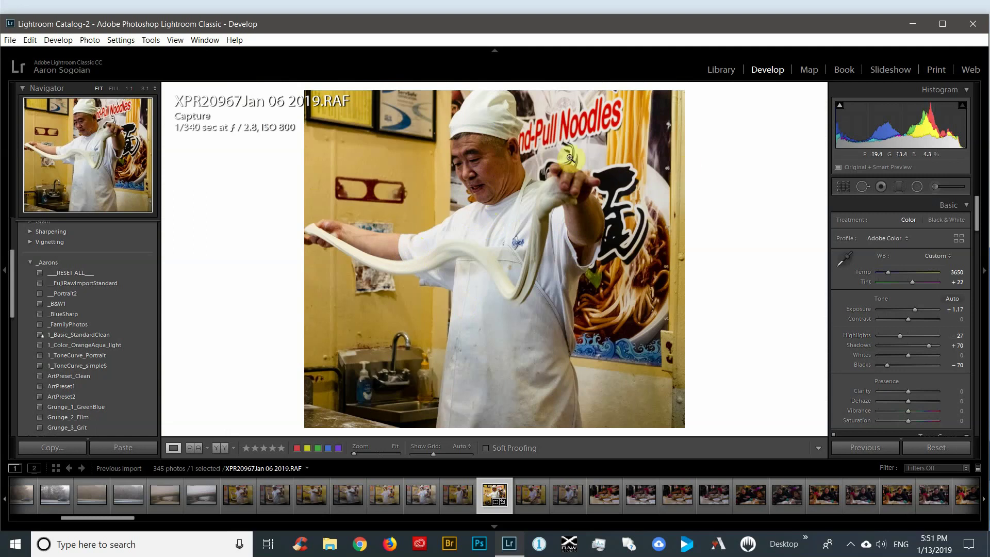
# Darken the wall poster with a graduated filter from the photo's right edge to the chef's torso, with its effects reset and Exposure at −0.81
pyautogui.click(899, 186)
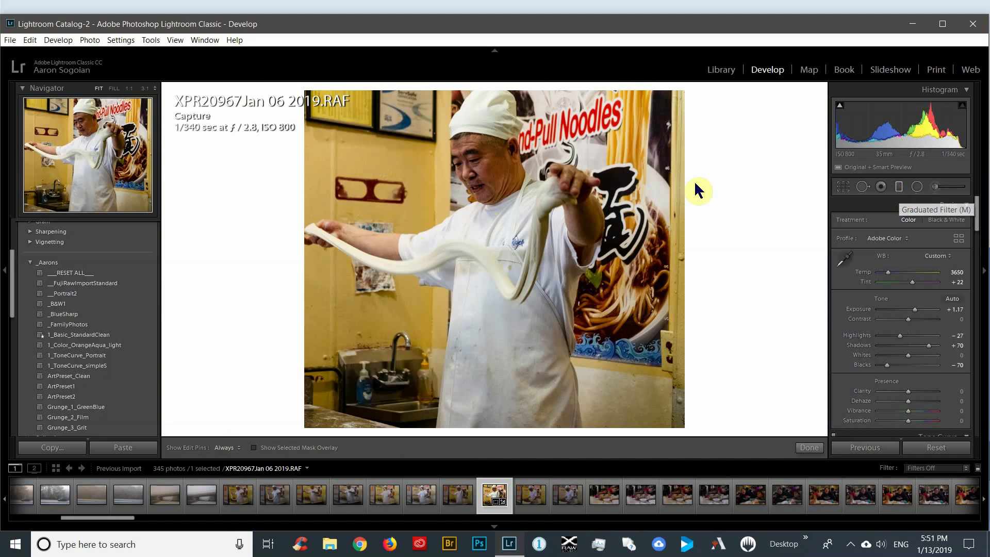
pyautogui.moveTo(691, 255); pyautogui.dragTo(455, 253)
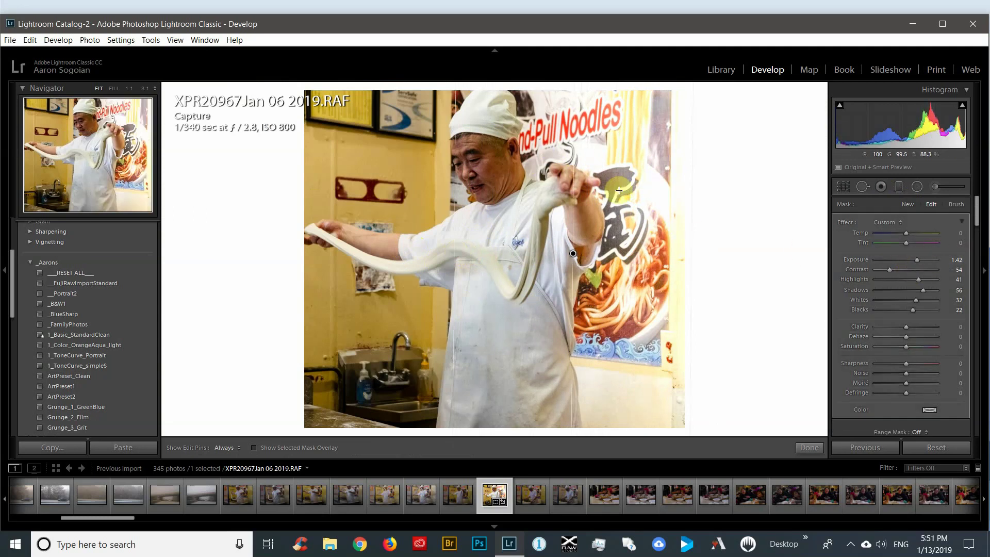
pyautogui.doubleClick(849, 225)
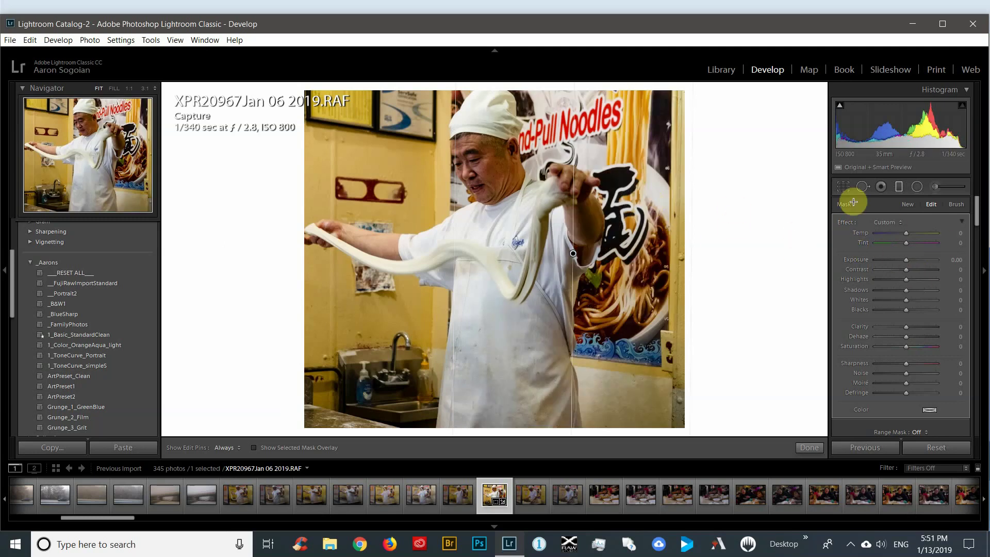
pyautogui.moveTo(909, 267); pyautogui.dragTo(902, 270)
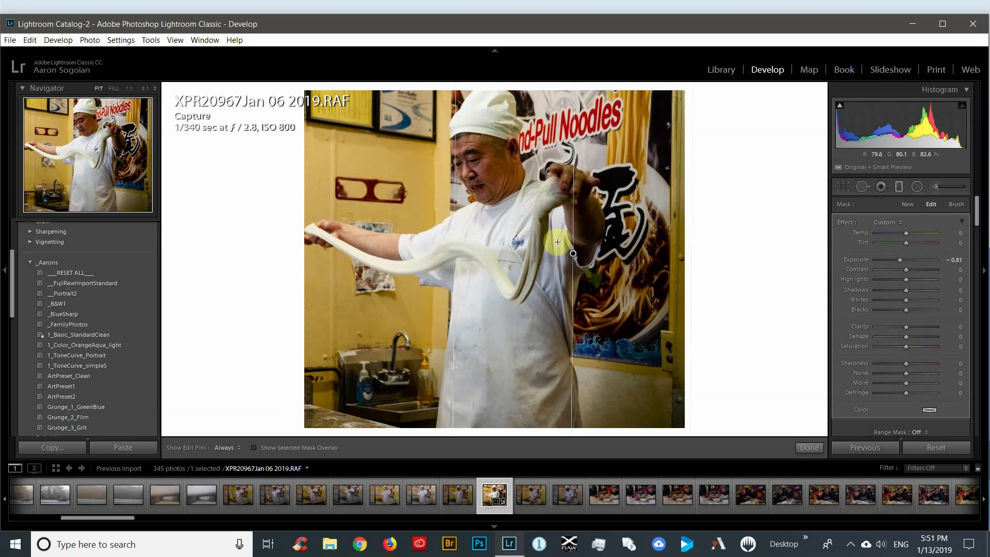
pyautogui.moveTo(574, 253); pyautogui.dragTo(583, 259)
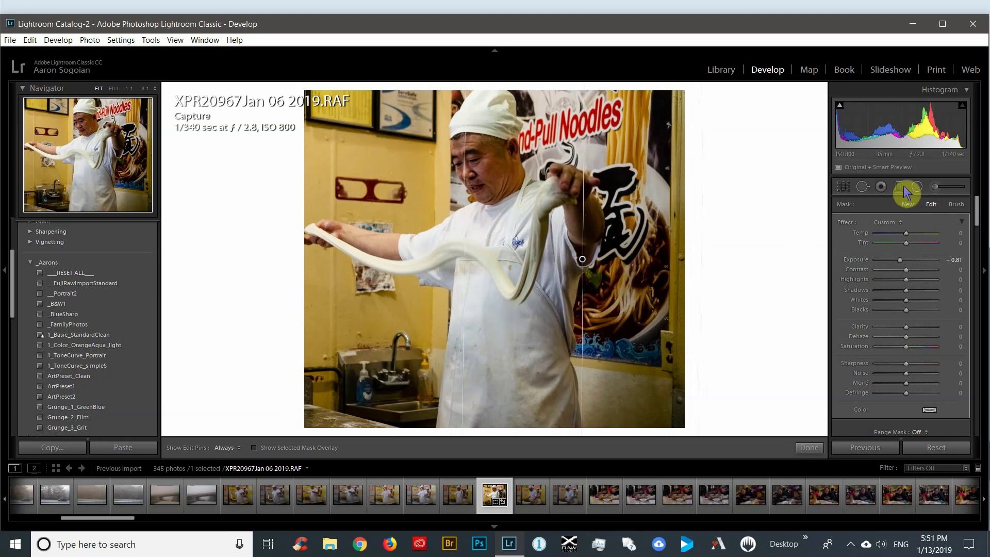
pyautogui.click(809, 447)
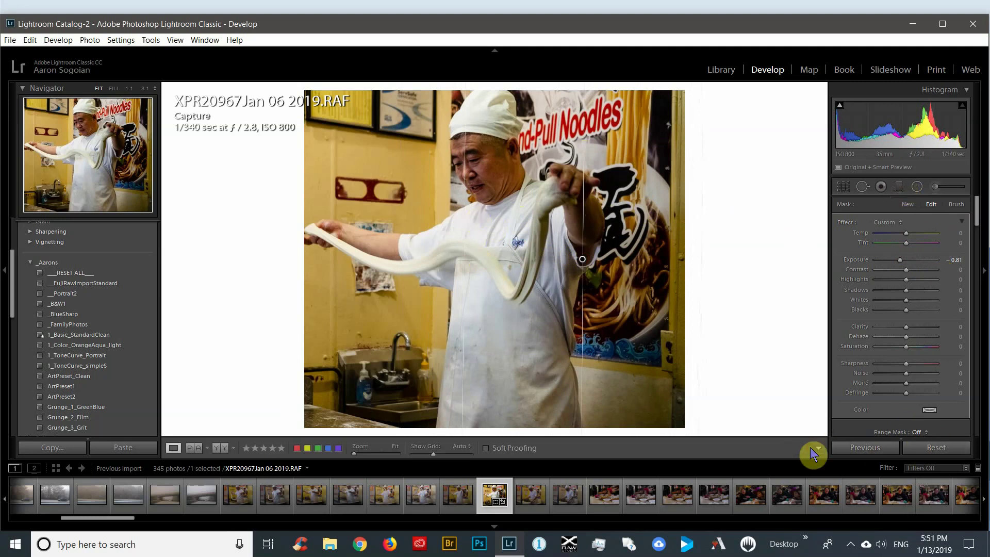
# Brighten the yellow wall with a diagonal graduated filter from the photo's upper left, using Temp 15, Exposure 1.36 and Shadows 69 after resetting its effects
pyautogui.click(899, 188)
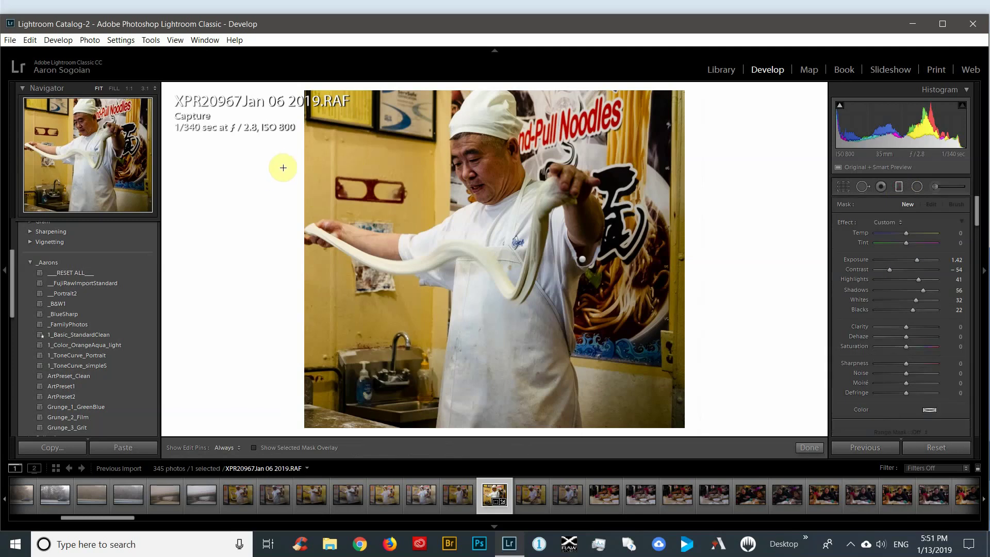
pyautogui.moveTo(290, 161); pyautogui.dragTo(514, 233)
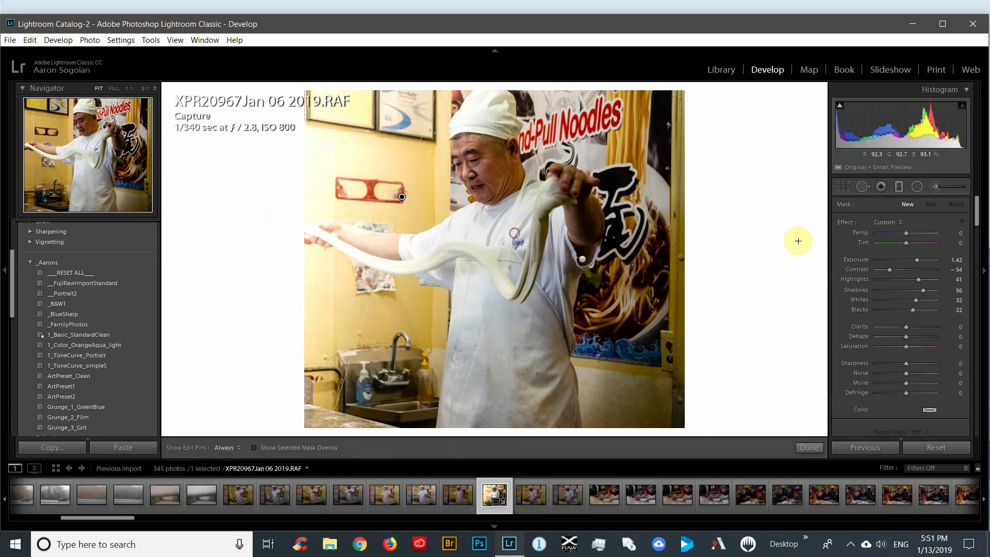
pyautogui.doubleClick(845, 222)
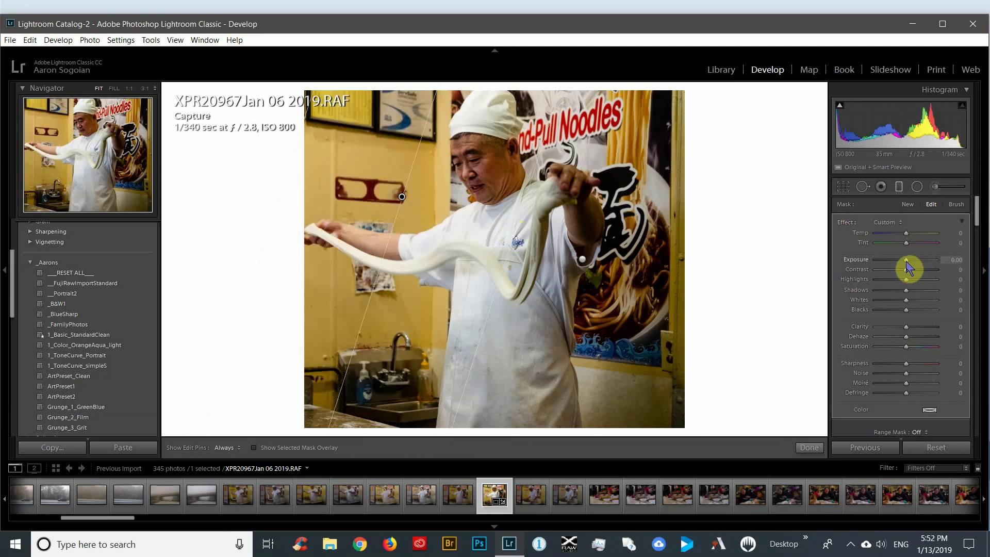
pyautogui.moveTo(908, 267); pyautogui.dragTo(924, 293)
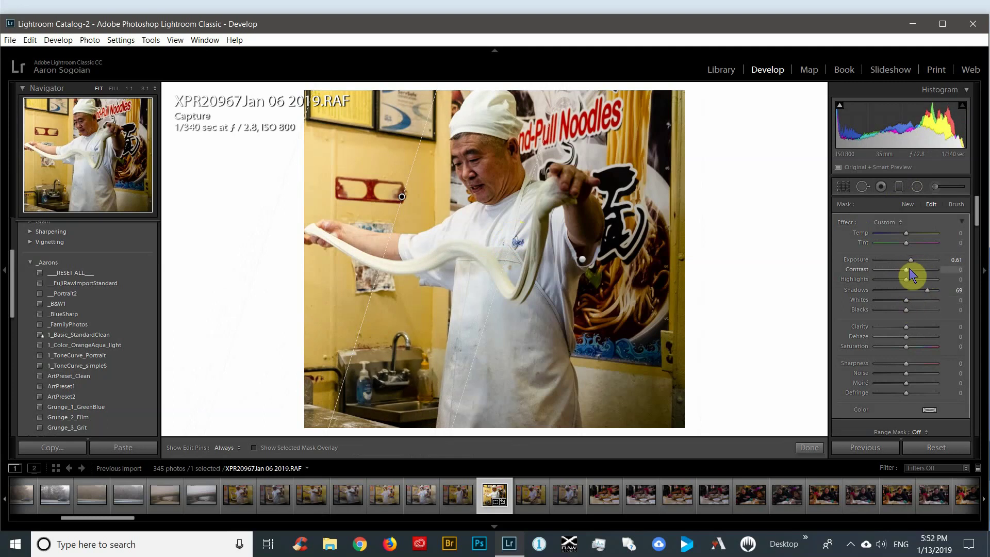
pyautogui.moveTo(910, 260); pyautogui.dragTo(915, 240)
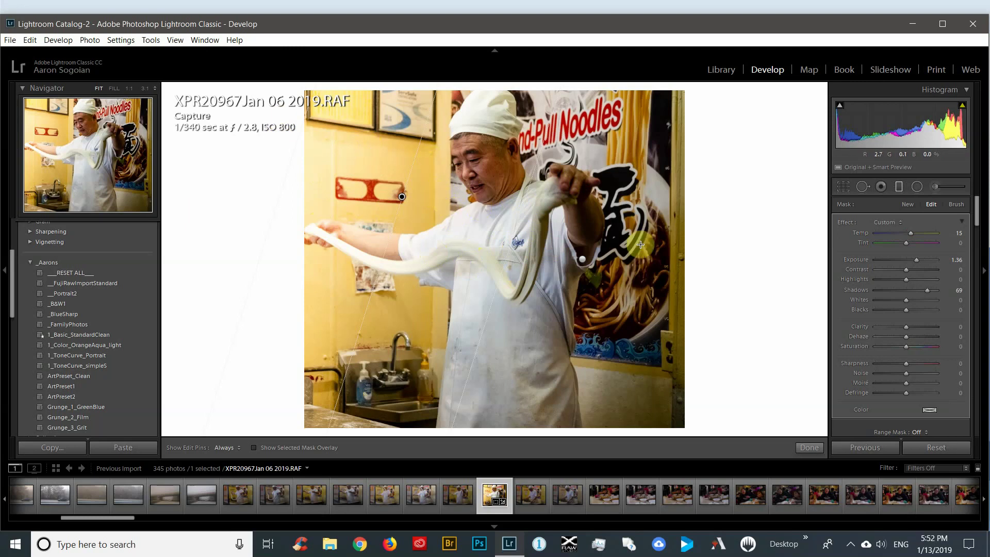
pyautogui.click(810, 448)
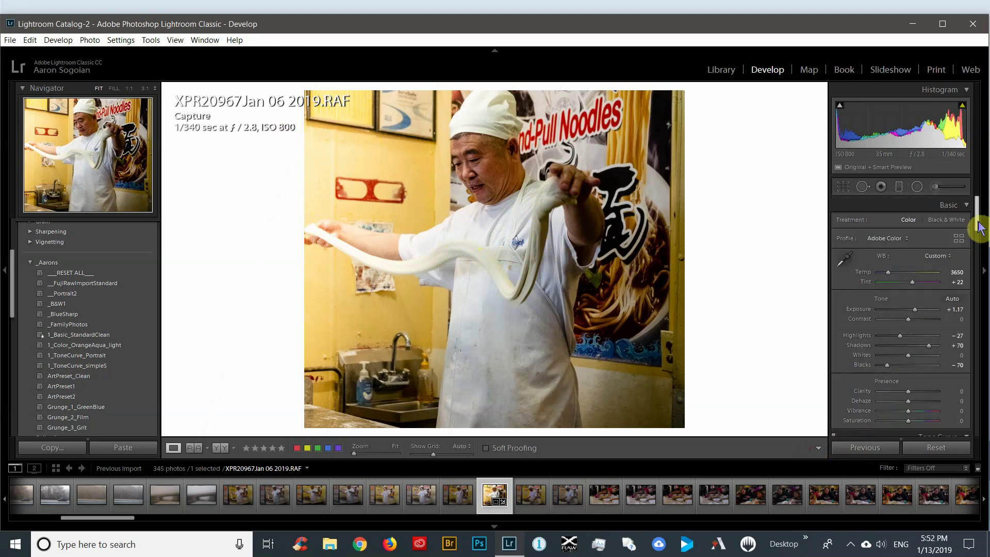
# Set Clarity to +20, comparing it with a negative setting of −46 on the chef's face up close
pyautogui.moveTo(980, 227); pyautogui.dragTo(981, 246)
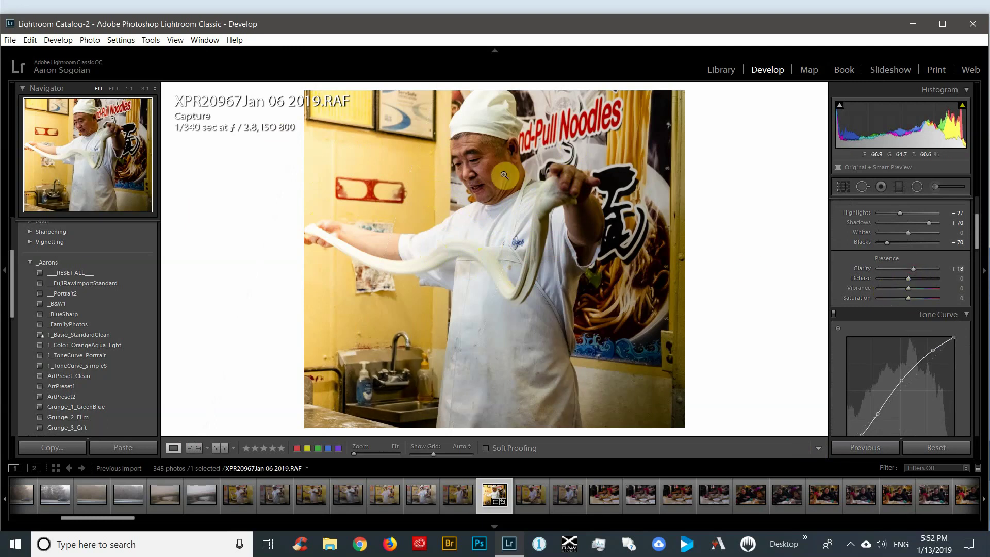
pyautogui.click(467, 167)
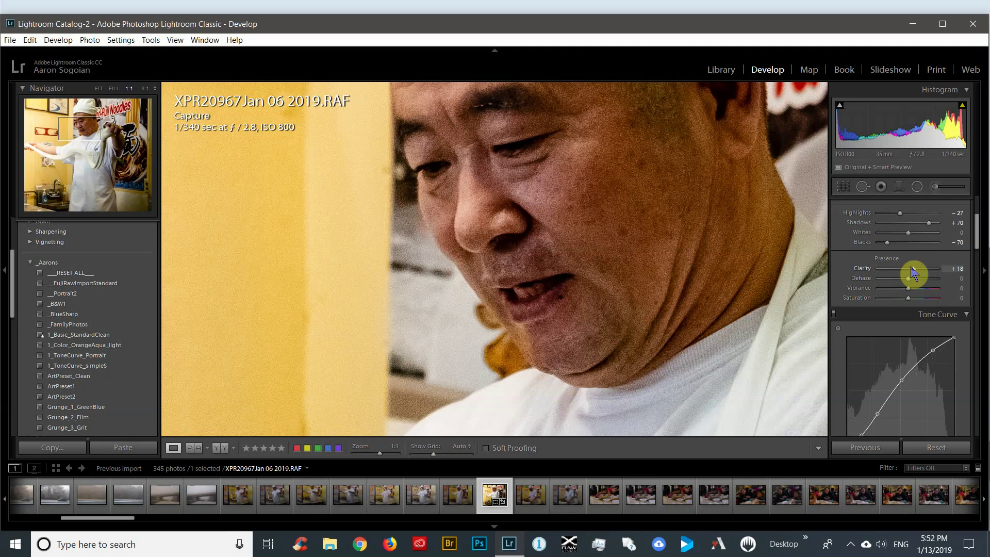
pyautogui.moveTo(907, 272); pyautogui.dragTo(895, 281)
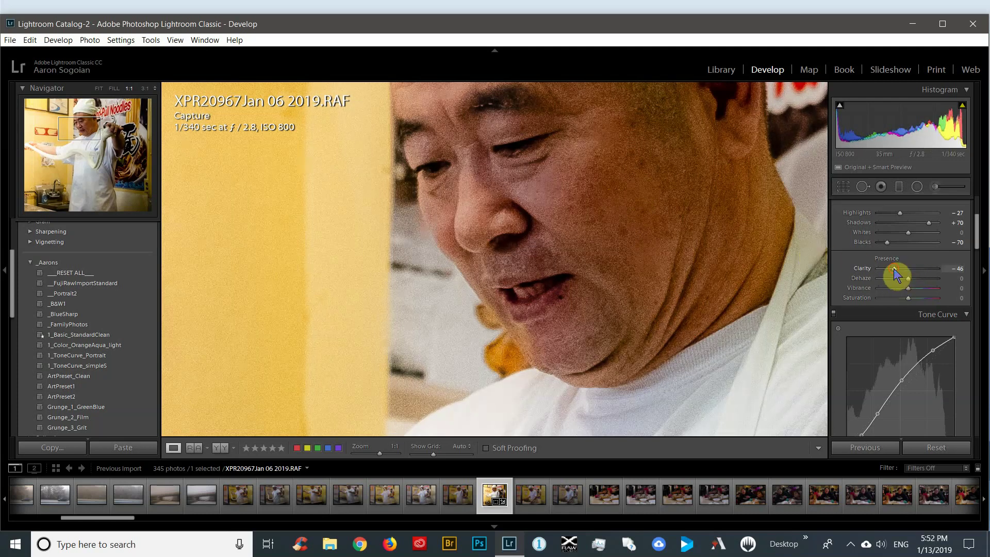
pyautogui.moveTo(897, 274); pyautogui.dragTo(915, 273)
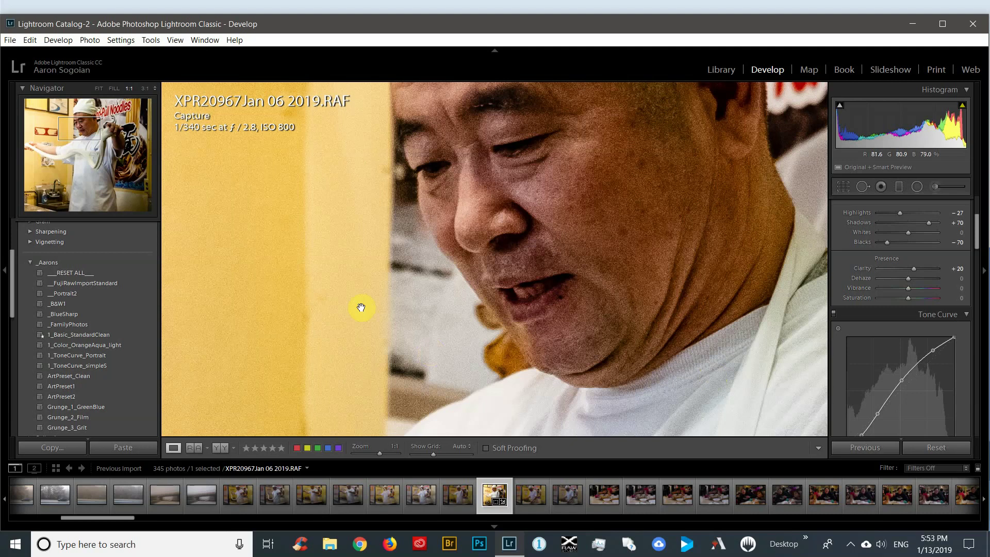
pyautogui.click(614, 283)
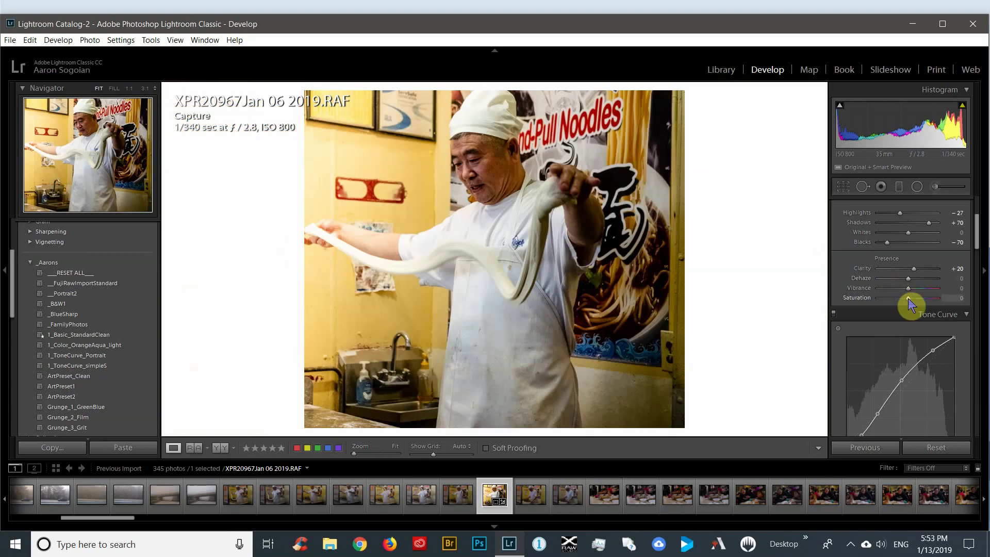
# Set Vibrance to +60 and Saturation to −4
pyautogui.moveTo(908, 298); pyautogui.dragTo(905, 300)
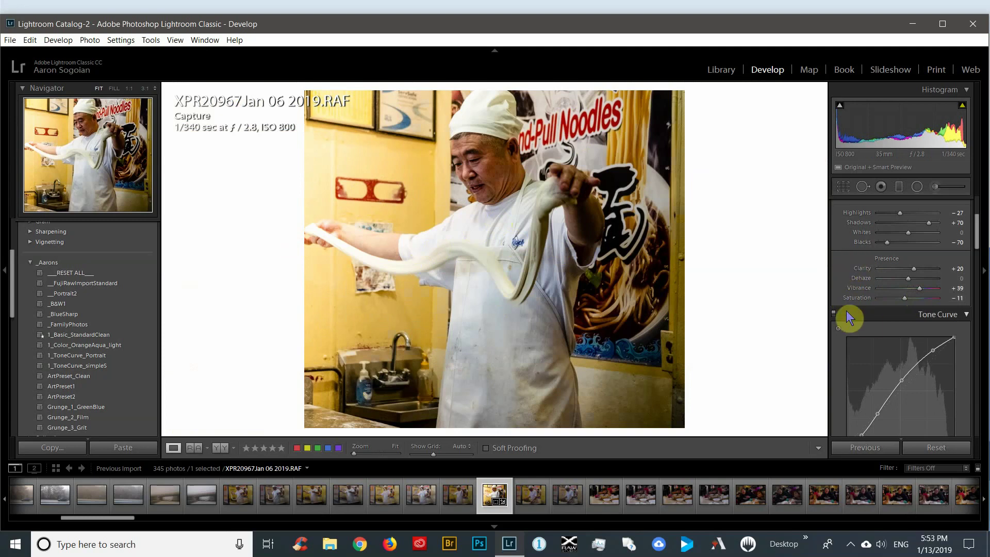
pyautogui.scroll(3, 849, 260)
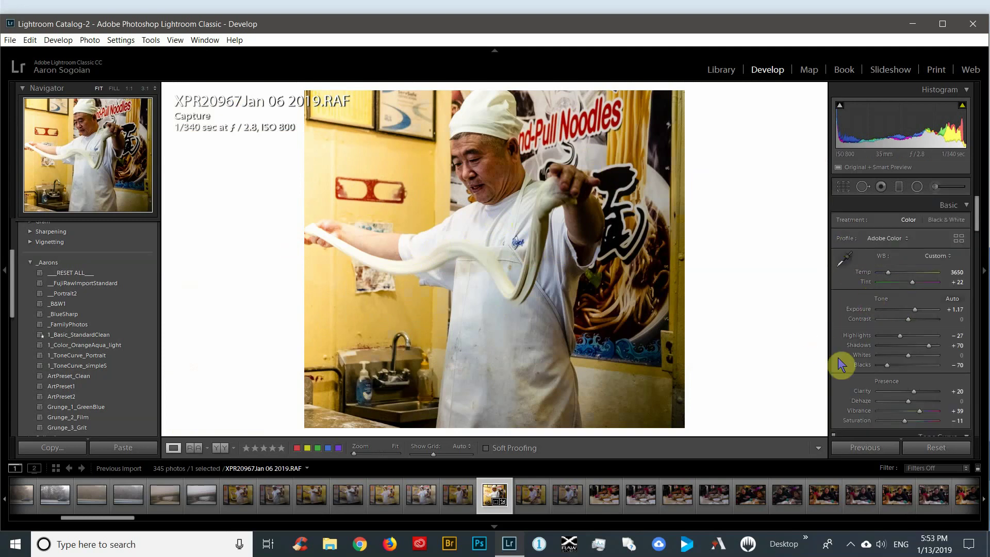
pyautogui.moveTo(904, 422); pyautogui.dragTo(926, 411)
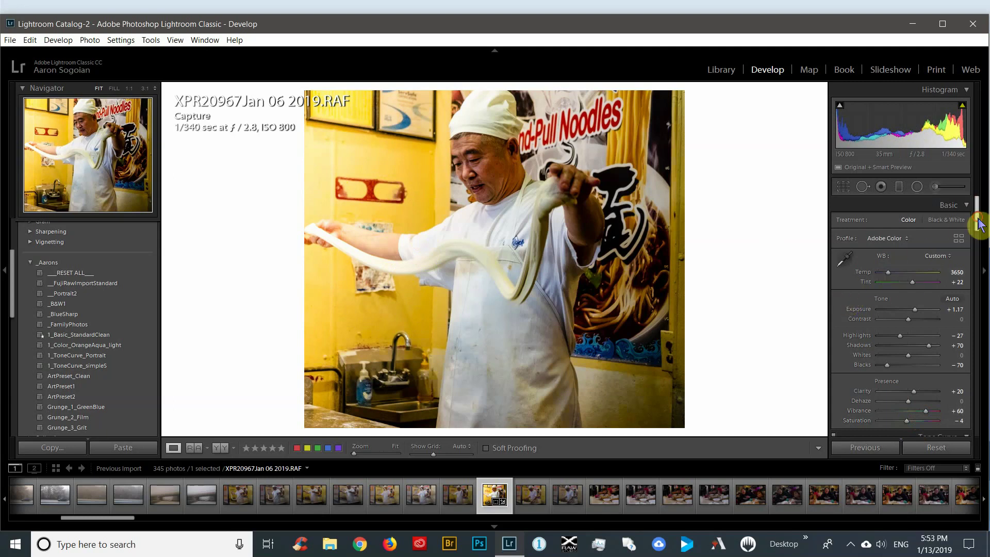
# In the HSL adjustments, set the Orange hue to −2 and the Yellow saturation to −29
pyautogui.moveTo(978, 224); pyautogui.dragTo(984, 278)
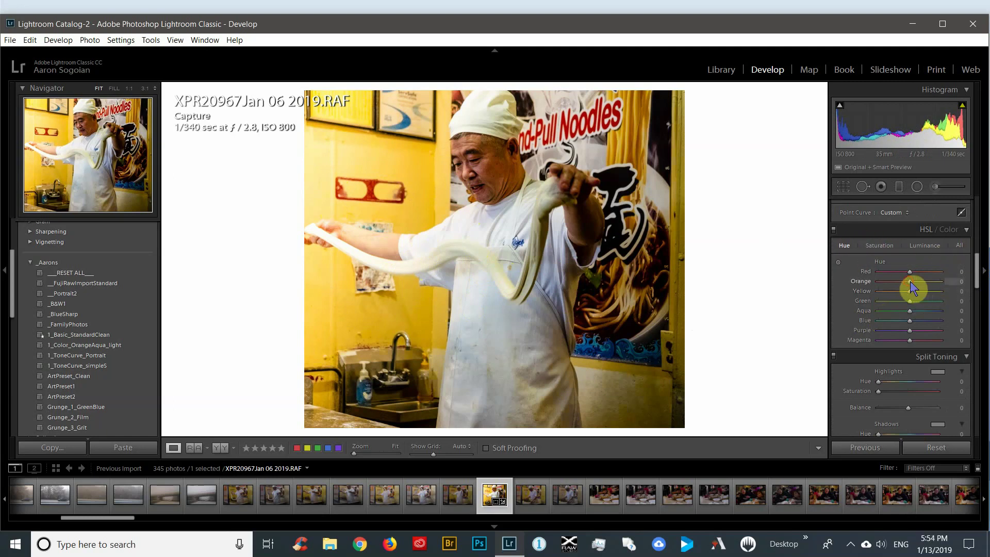
pyautogui.moveTo(910, 282)
pyautogui.mouseDown()
pyautogui.moveTo(875, 283)
pyautogui.moveTo(927, 283)
pyautogui.moveTo(909, 292)
pyautogui.mouseUp()
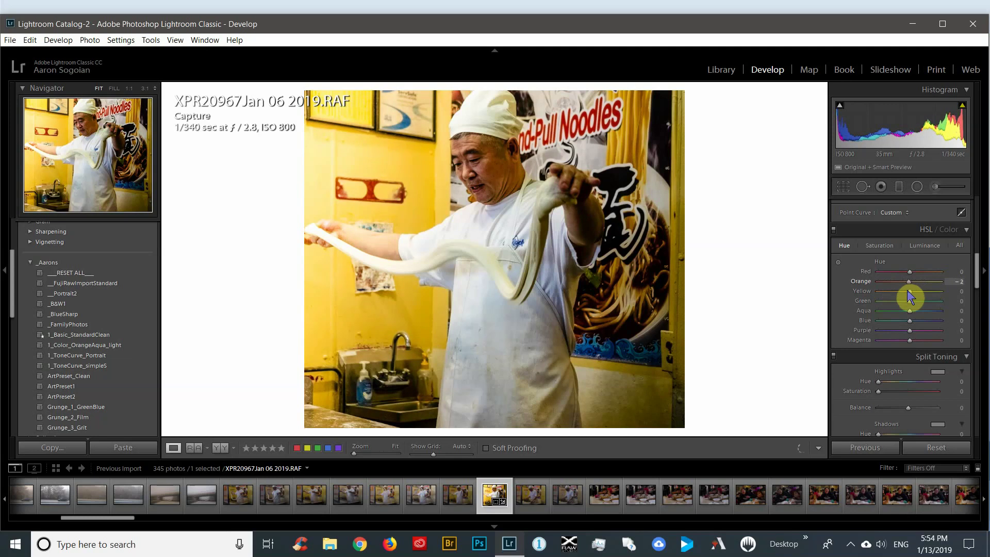
pyautogui.click(878, 247)
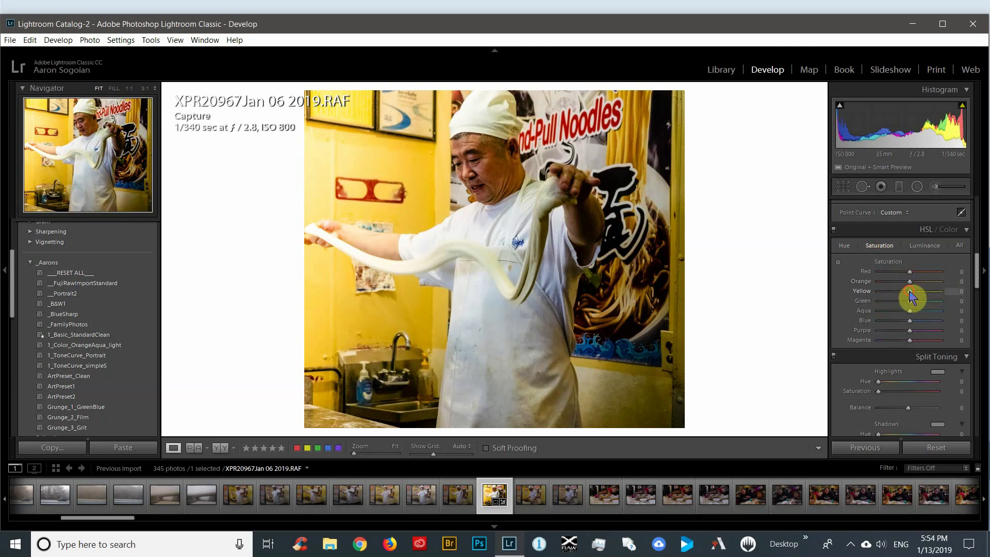
pyautogui.moveTo(911, 292); pyautogui.dragTo(903, 292)
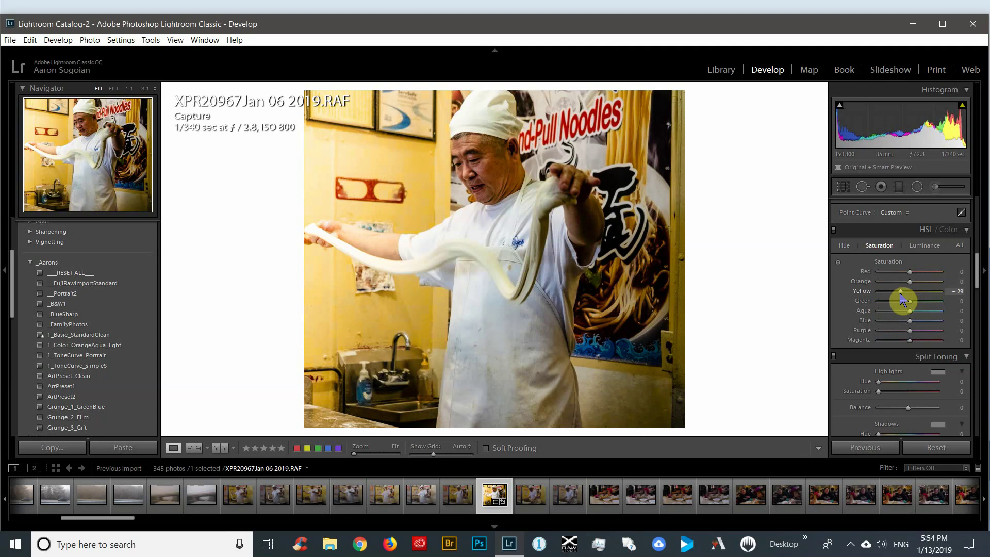
# Set the HSL luminance to Red −2, Orange −12 and Yellow −21
pyautogui.click(924, 246)
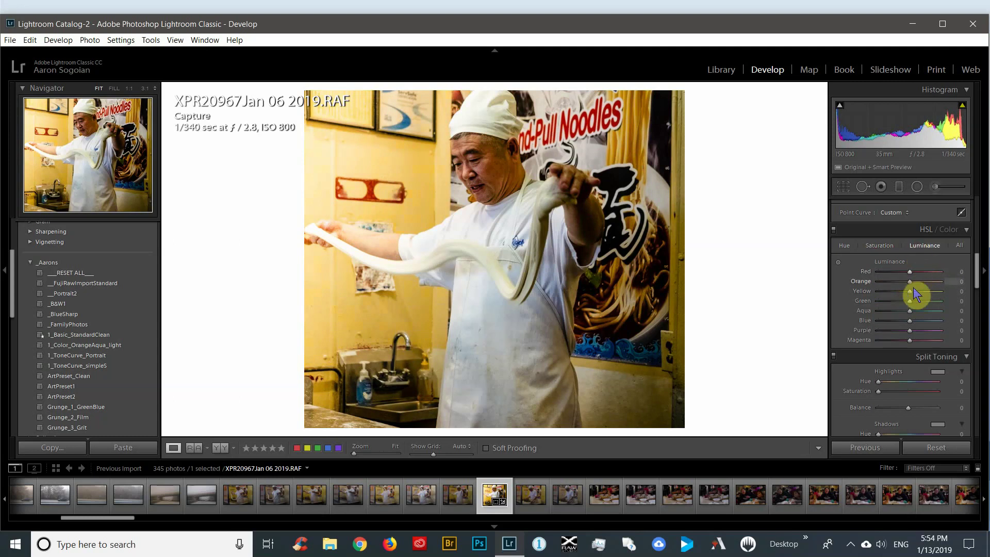
pyautogui.moveTo(910, 292); pyautogui.dragTo(915, 293)
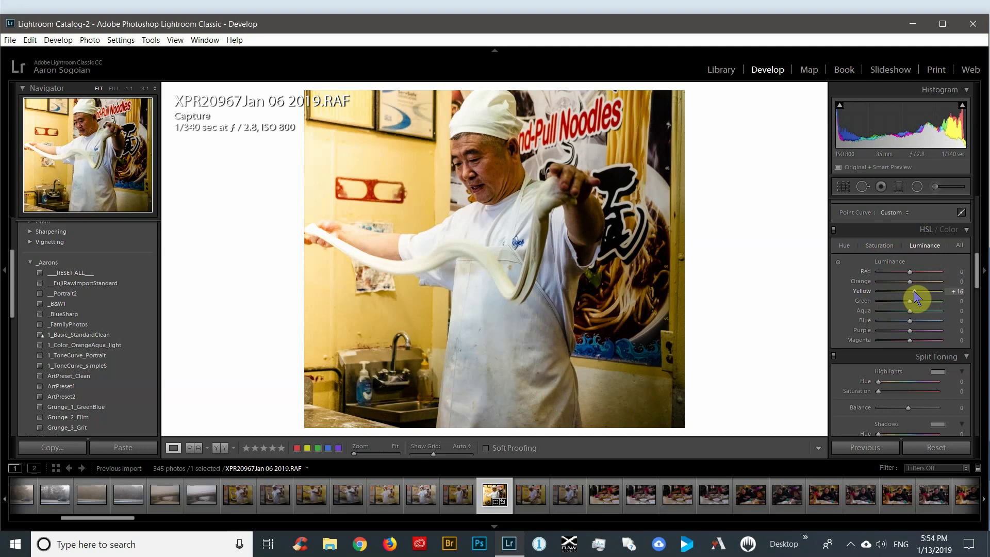
pyautogui.moveTo(913, 292)
pyautogui.mouseDown()
pyautogui.moveTo(899, 293)
pyautogui.moveTo(911, 280)
pyautogui.mouseUp()
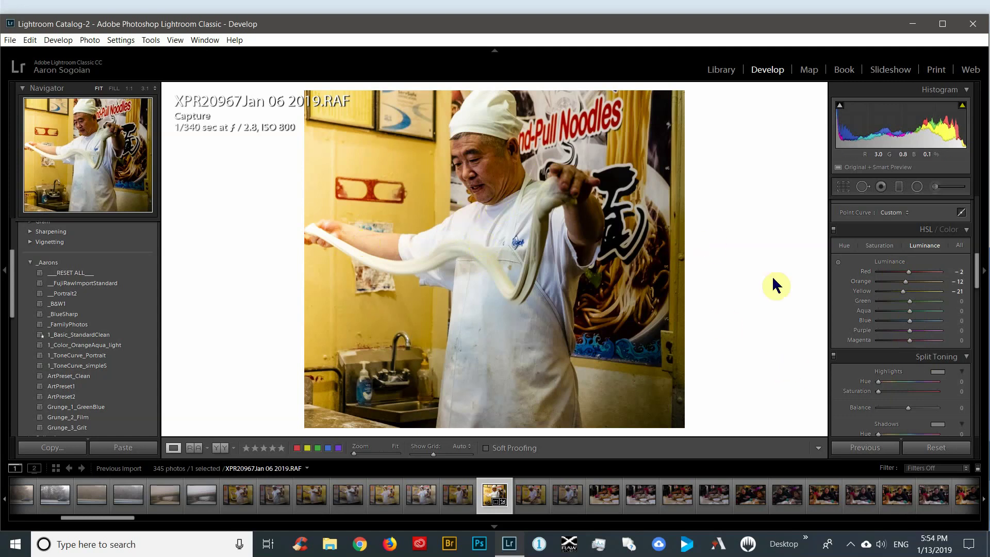
pyautogui.moveTo(978, 279)
pyautogui.mouseDown()
pyautogui.moveTo(979, 303)
pyautogui.moveTo(978, 273)
pyautogui.mouseUp()
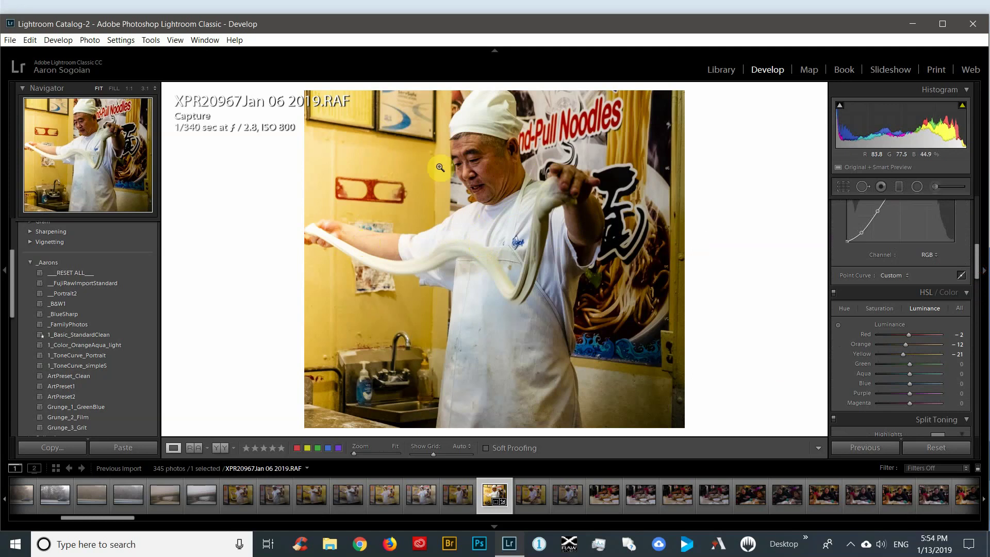
# Set up the Adjustment Brush for the chef's face with Size 18, Feather 28, Flow 100 and Auto Mask on, at 1:2 view
pyautogui.click(487, 168)
pyautogui.moveTo(486, 199); pyautogui.dragTo(505, 262)
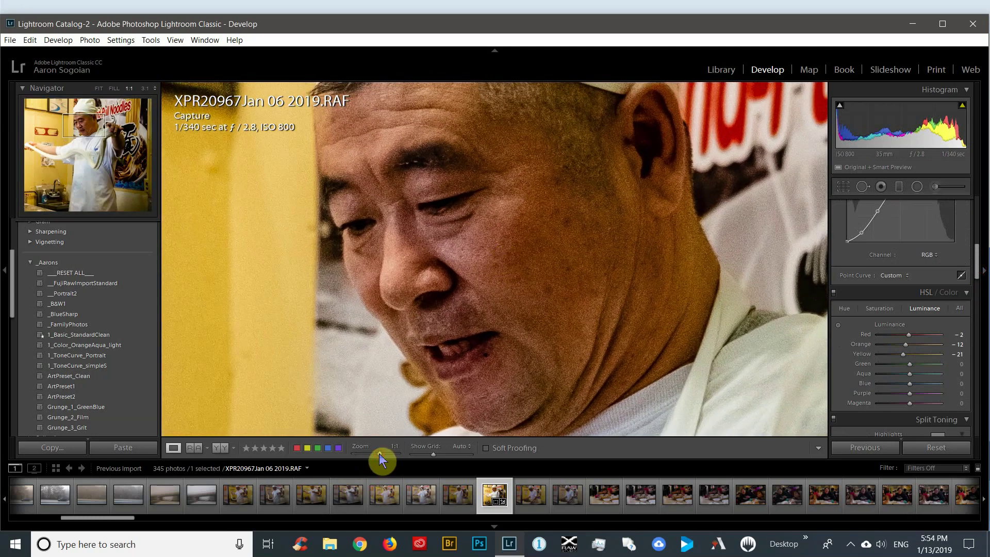
pyautogui.moveTo(379, 454); pyautogui.dragTo(377, 453)
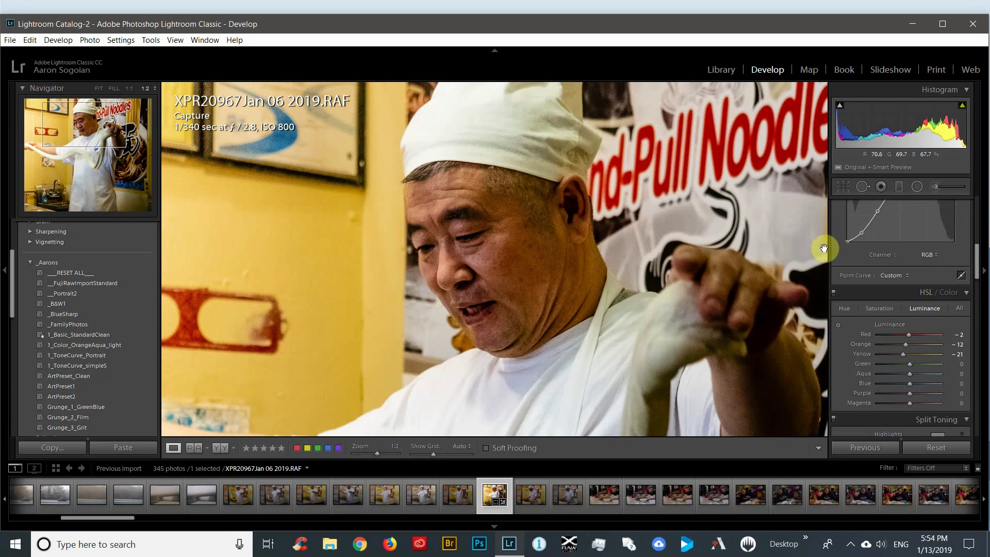
pyautogui.click(936, 188)
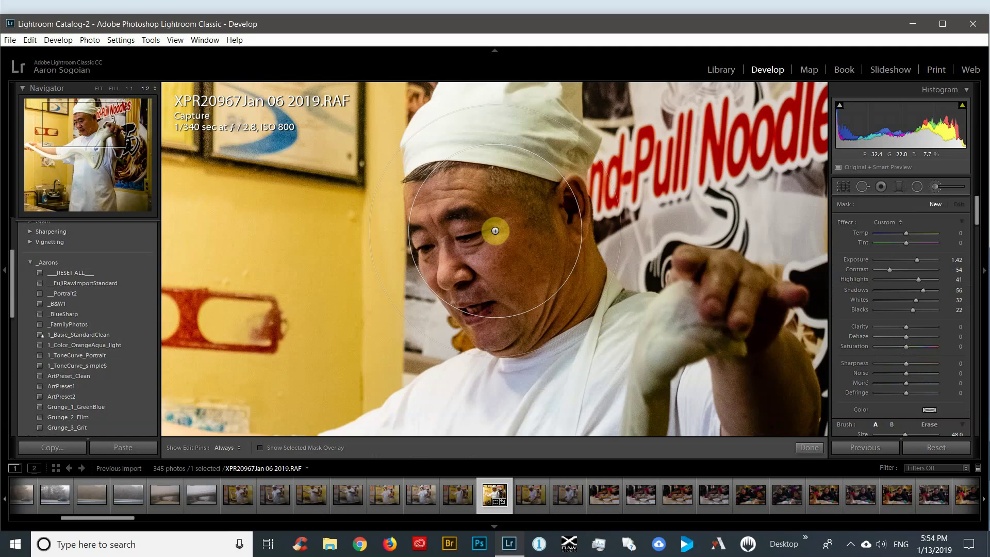
pyautogui.scroll(-1, 496, 231)
pyautogui.scroll(-10, 480, 217)
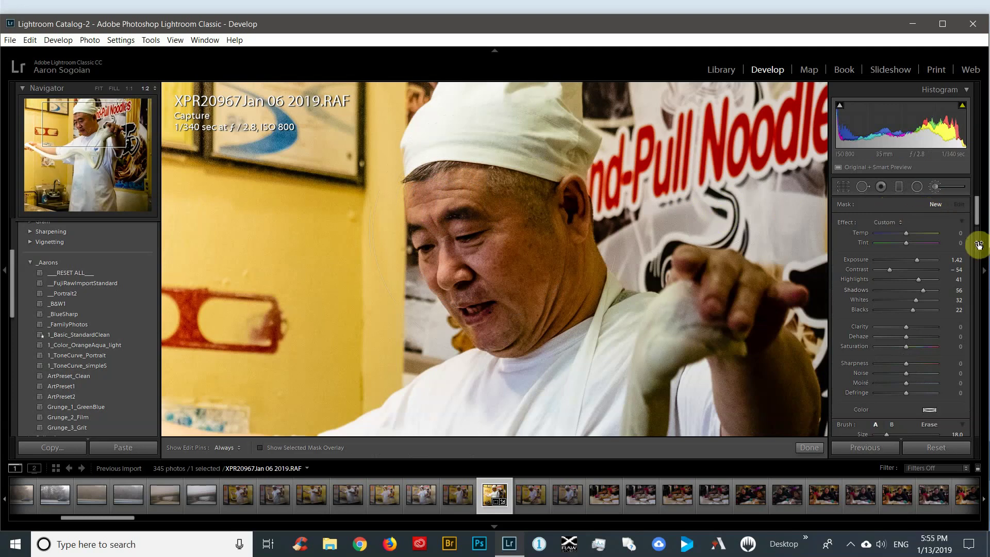
pyautogui.scroll(-5, 980, 242)
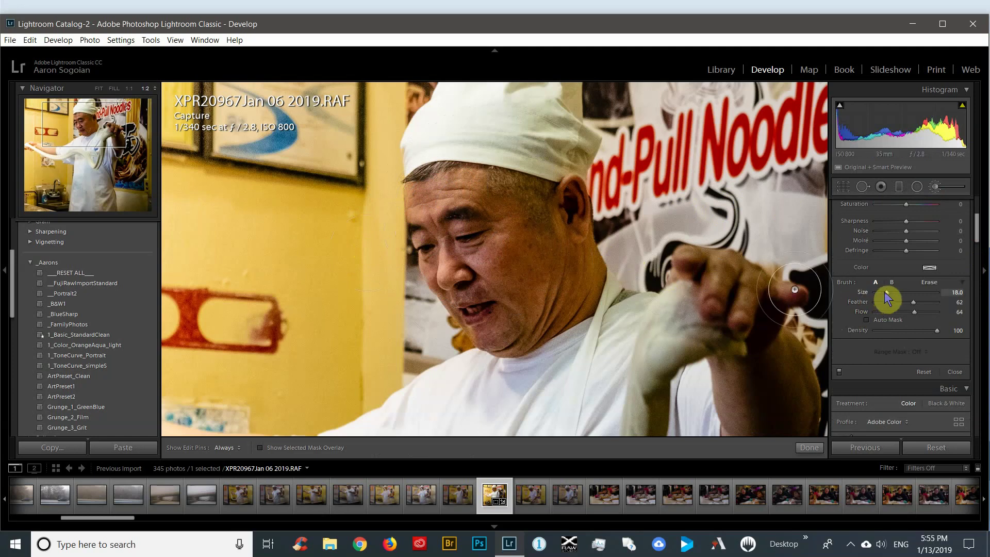
pyautogui.click(911, 301)
pyautogui.moveTo(912, 306)
pyautogui.mouseDown()
pyautogui.moveTo(926, 306)
pyautogui.moveTo(882, 311)
pyautogui.mouseUp()
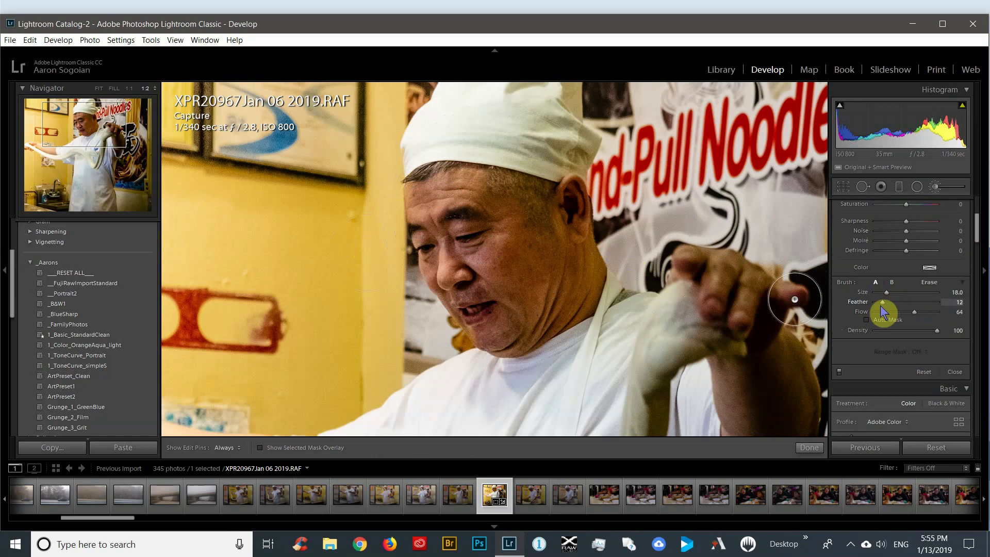
pyautogui.click(914, 313)
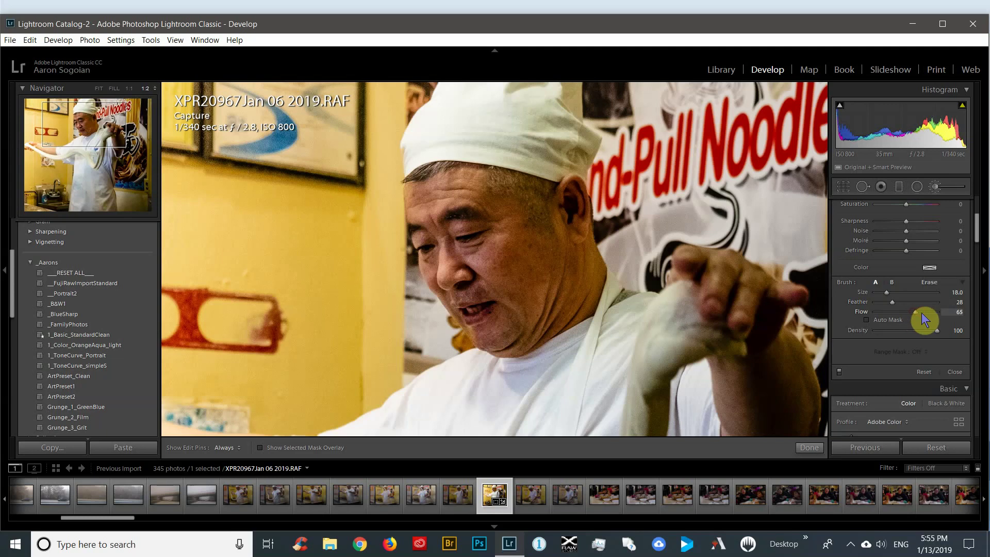
pyautogui.moveTo(921, 312); pyautogui.dragTo(941, 313)
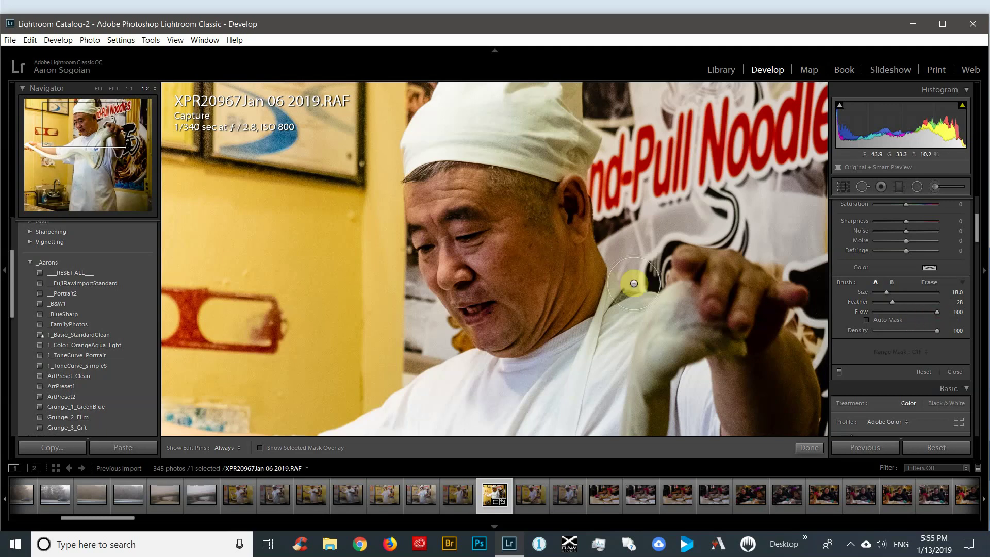
pyautogui.click(867, 321)
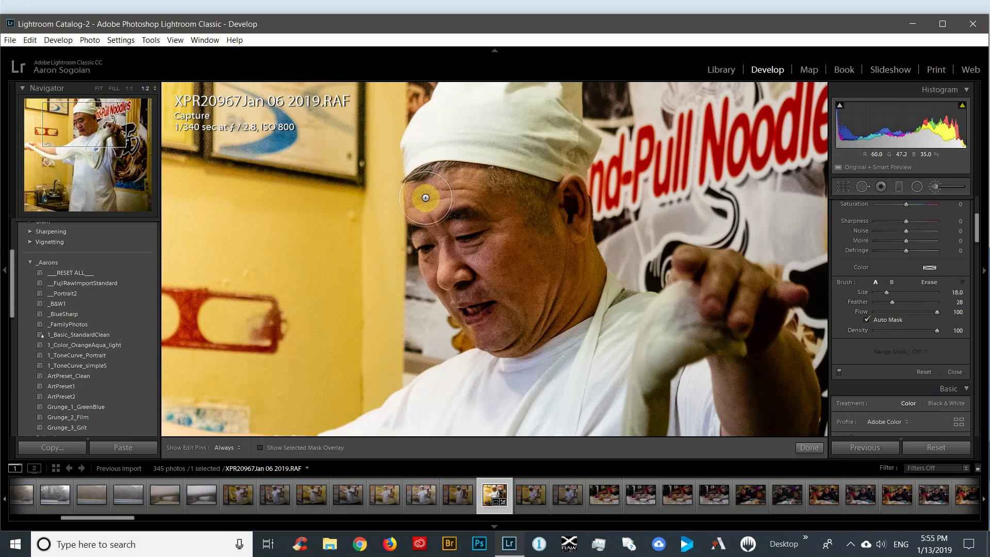
# Brush the brightening adjustment over the chef's forehead, face, ear and jaw
pyautogui.press('h')
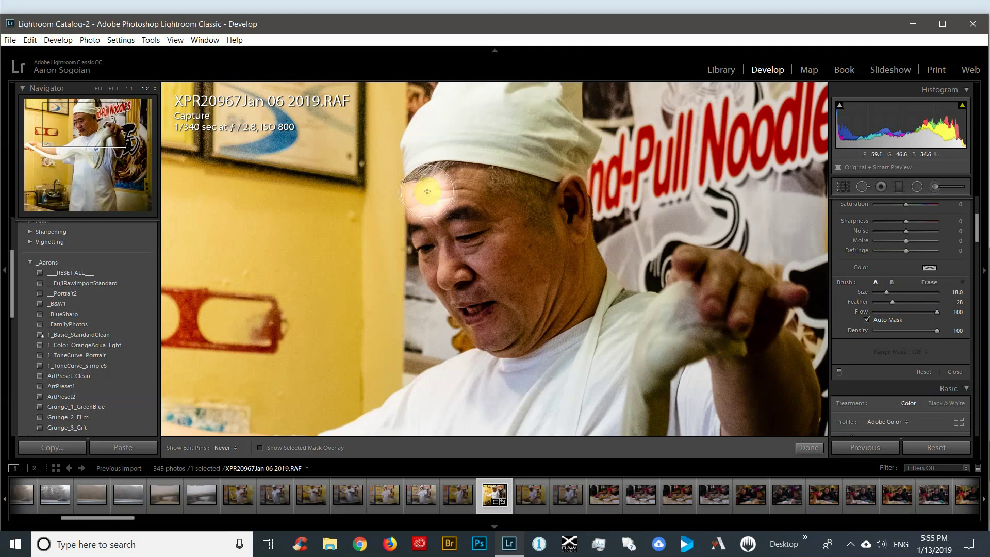
pyautogui.moveTo(428, 191)
pyautogui.mouseDown()
pyautogui.moveTo(567, 214)
pyautogui.moveTo(527, 320)
pyautogui.moveTo(514, 332)
pyautogui.moveTo(493, 326)
pyautogui.moveTo(443, 259)
pyautogui.moveTo(440, 231)
pyautogui.moveTo(504, 273)
pyautogui.moveTo(510, 252)
pyautogui.moveTo(479, 220)
pyautogui.moveTo(462, 221)
pyautogui.moveTo(570, 261)
pyautogui.mouseUp()
pyautogui.moveTo(572, 253)
pyautogui.mouseDown()
pyautogui.moveTo(581, 285)
pyautogui.moveTo(563, 301)
pyautogui.mouseUp()
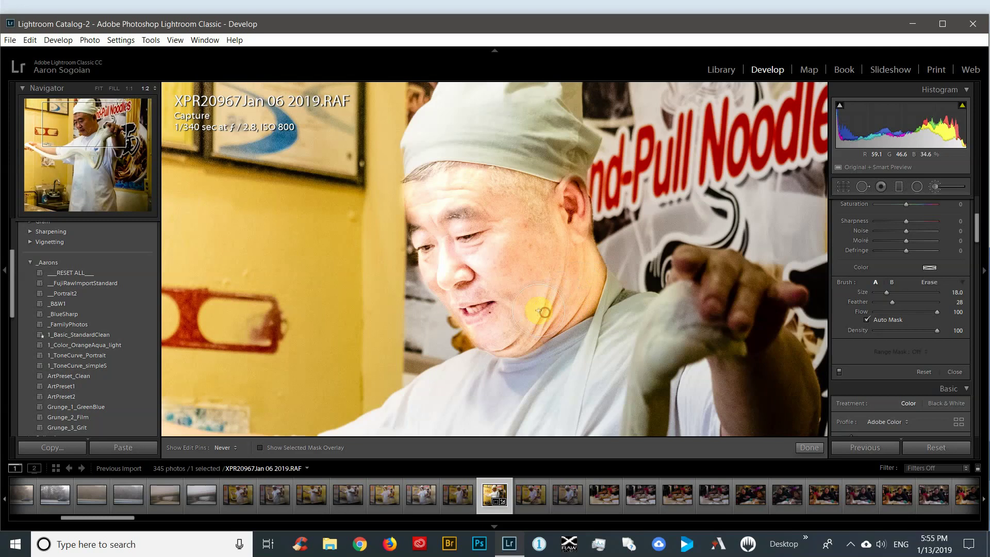
pyautogui.press('h')
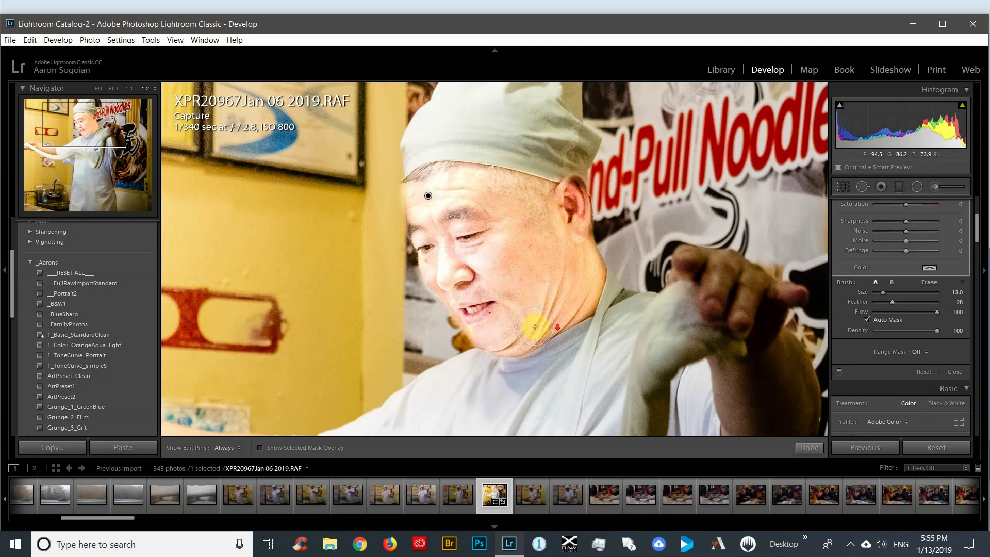
# Brighten the forearm of the chef's raised arm beside the poster with the same brush adjustment at Size 13 and Flow 54
pyautogui.scroll(2, 195, 250)
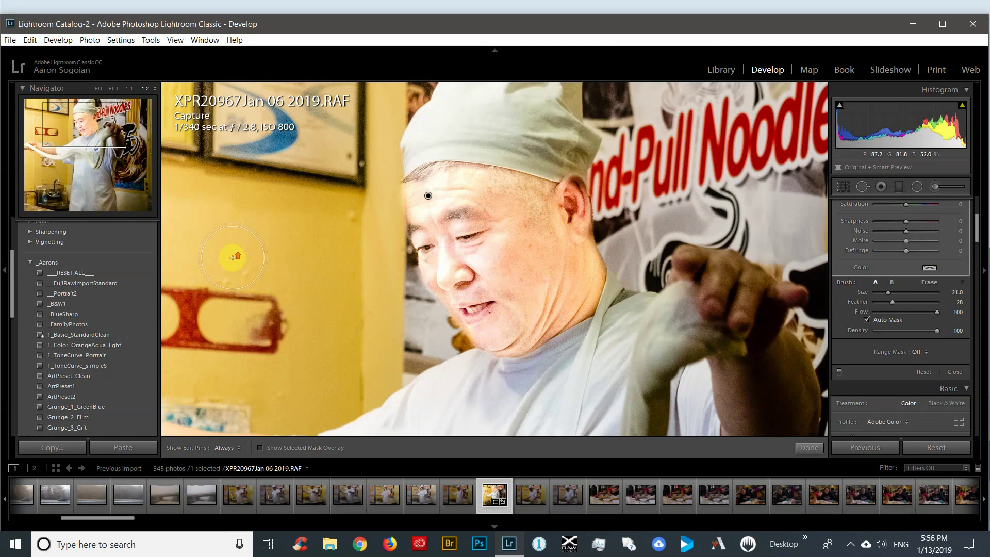
pyautogui.scroll(-1, 500, 242)
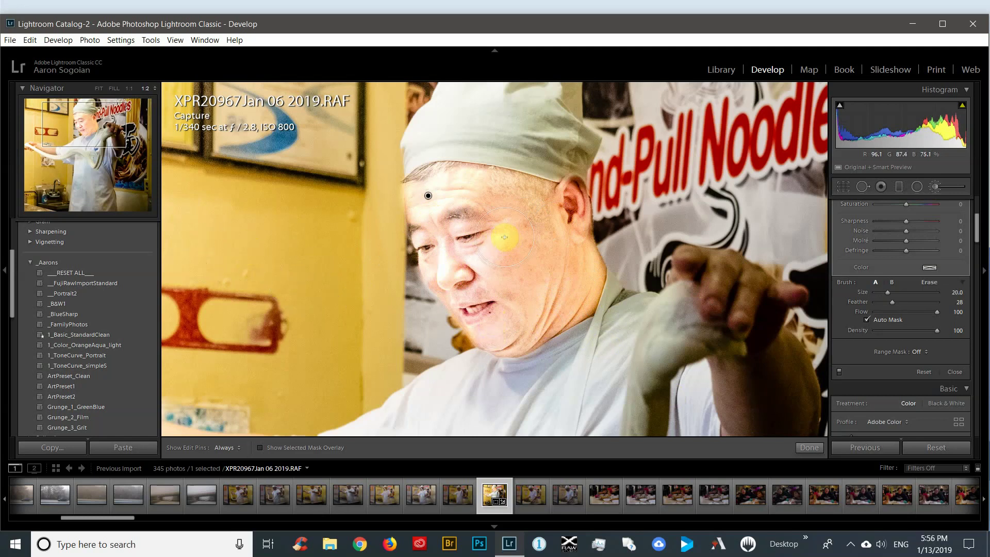
pyautogui.moveTo(487, 299); pyautogui.dragTo(525, 111)
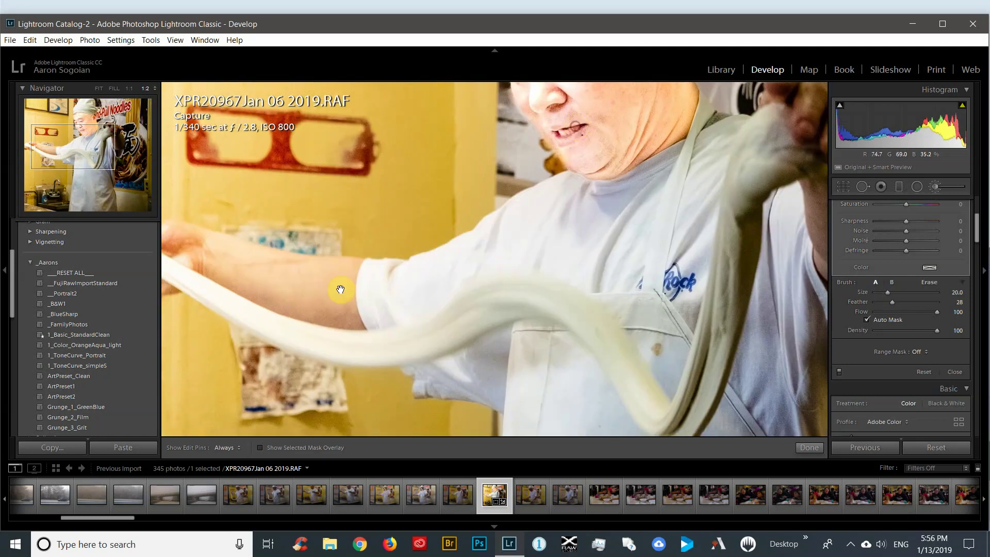
pyautogui.moveTo(339, 290); pyautogui.dragTo(489, 276)
pyautogui.moveTo(670, 283); pyautogui.dragTo(435, 316)
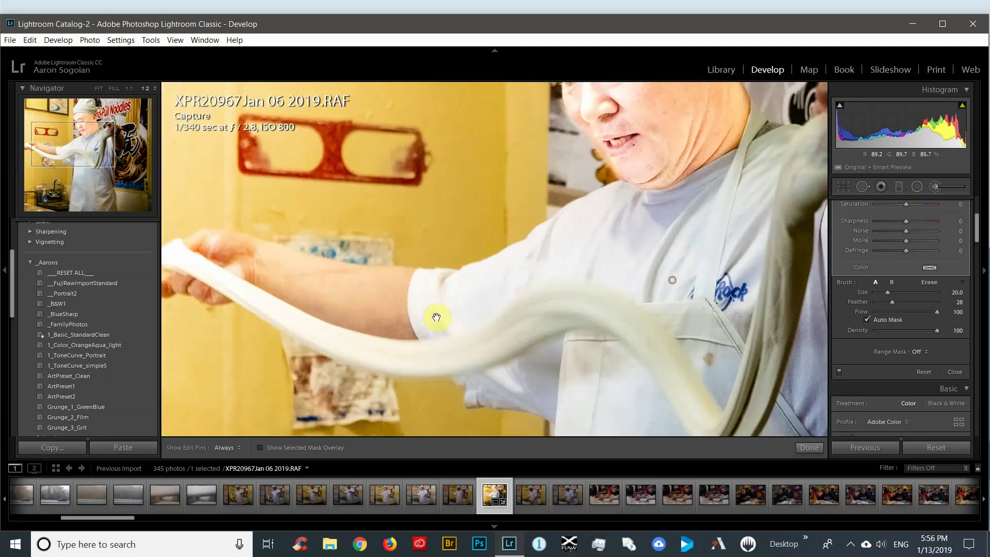
pyautogui.moveTo(773, 292); pyautogui.dragTo(431, 336)
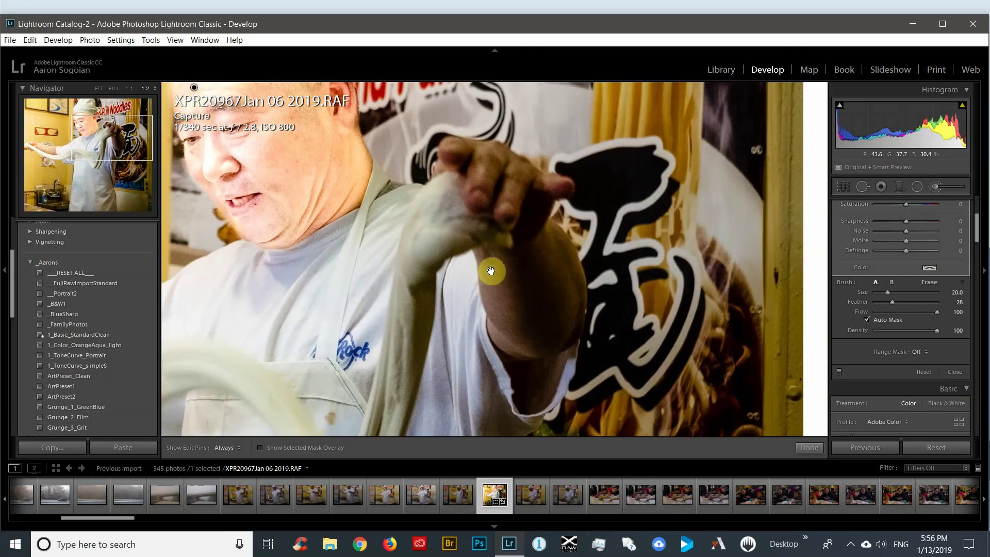
pyautogui.scroll(-4, 511, 276)
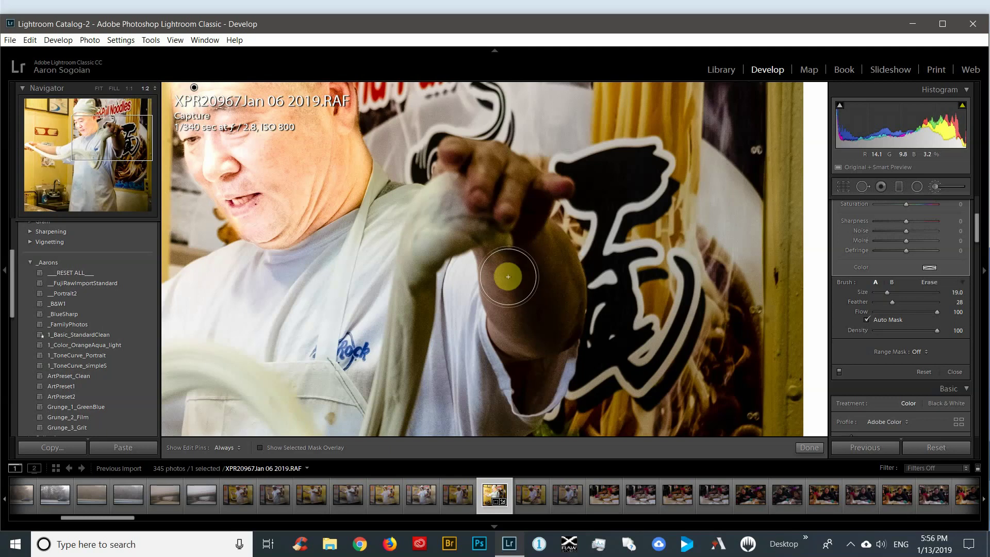
pyautogui.scroll(-1, 493, 263)
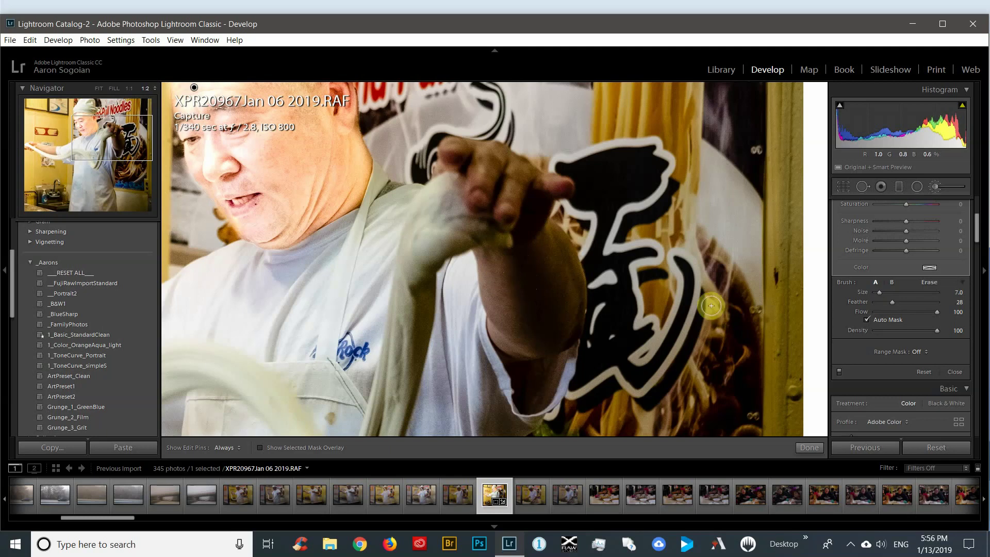
pyautogui.moveTo(936, 312); pyautogui.dragTo(909, 325)
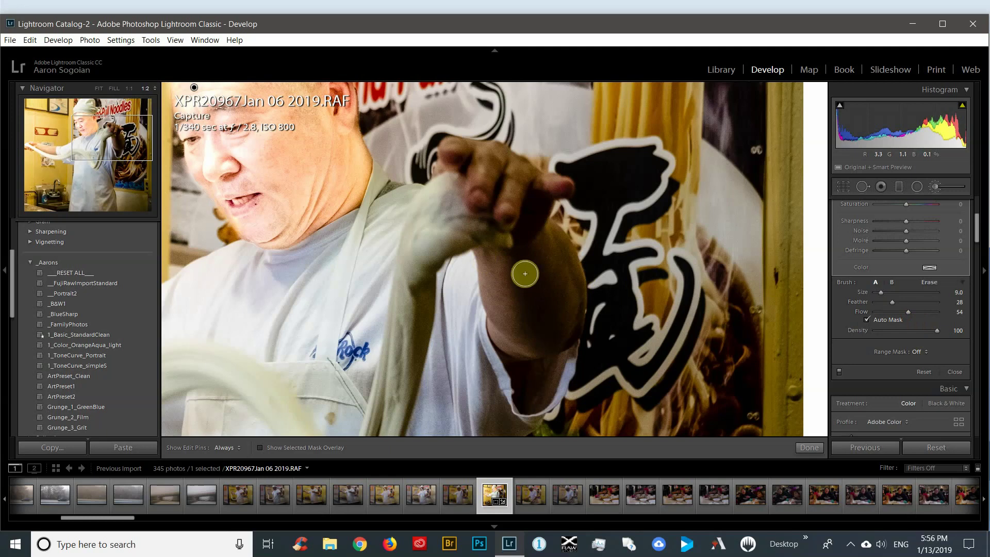
pyautogui.scroll(2, 491, 258)
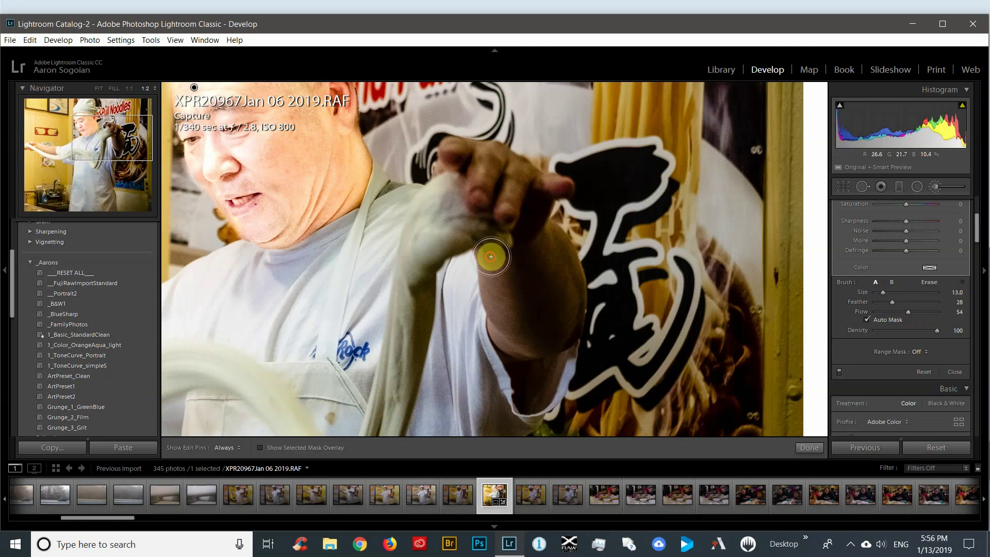
pyautogui.press('h')
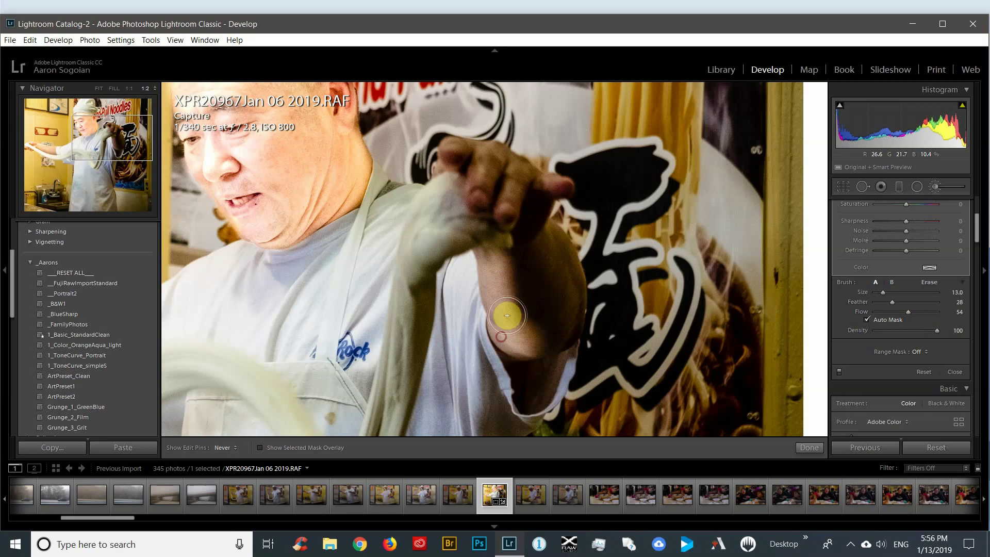
pyautogui.press('h')
# Brighten the fingers and back of the chef's raised hand with the same brush adjustment, reducing Size to 9 and 5
pyautogui.scroll(-4, 482, 171)
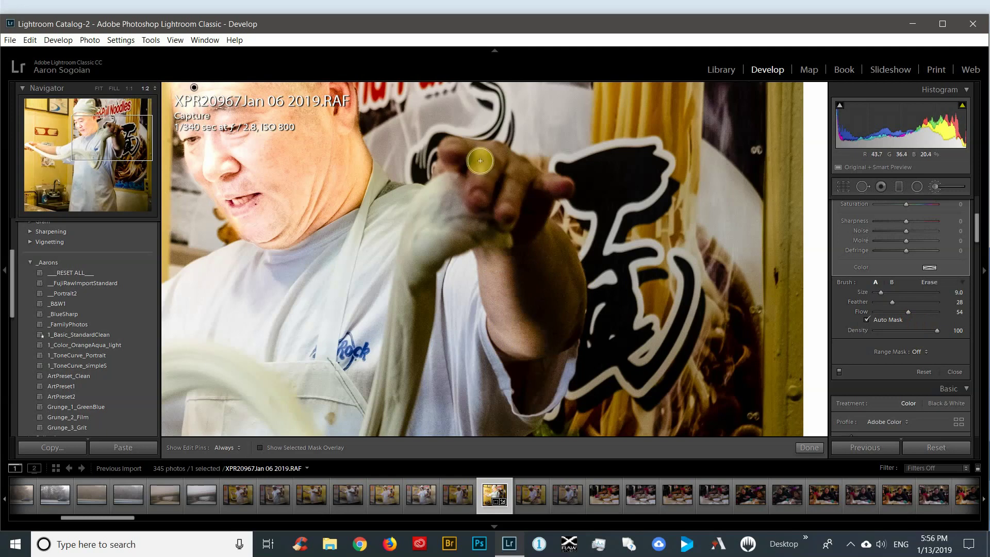
pyautogui.press('h')
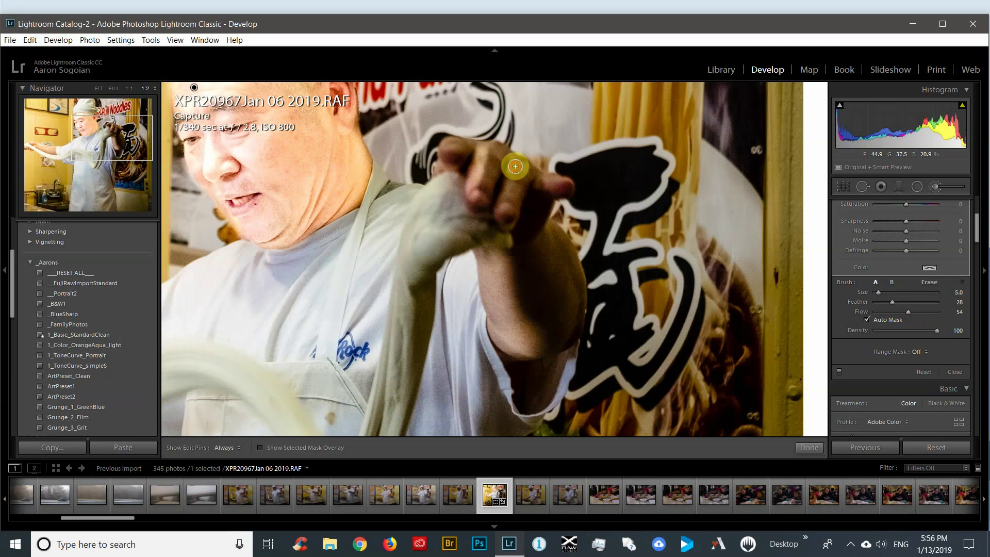
pyautogui.press('h')
pyautogui.press('h')
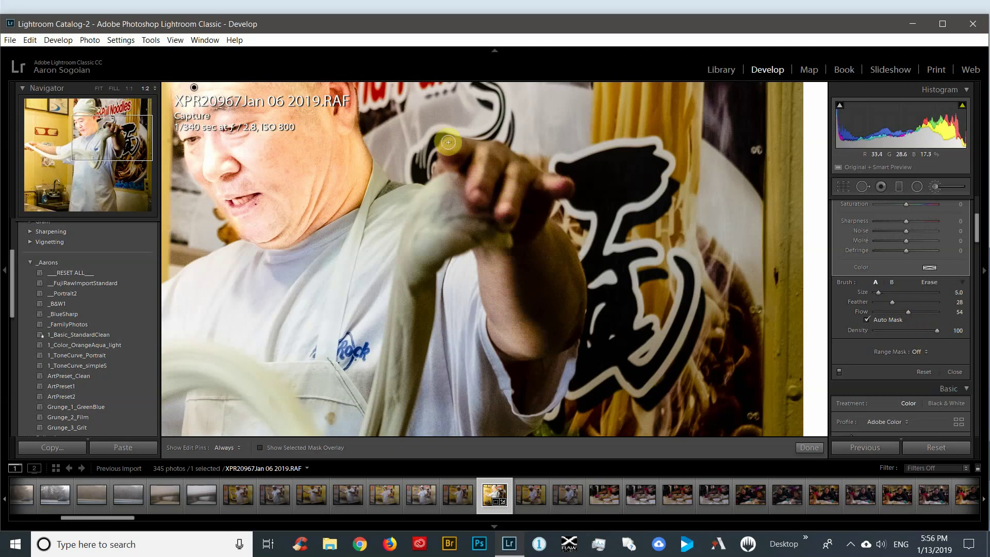
pyautogui.press('h')
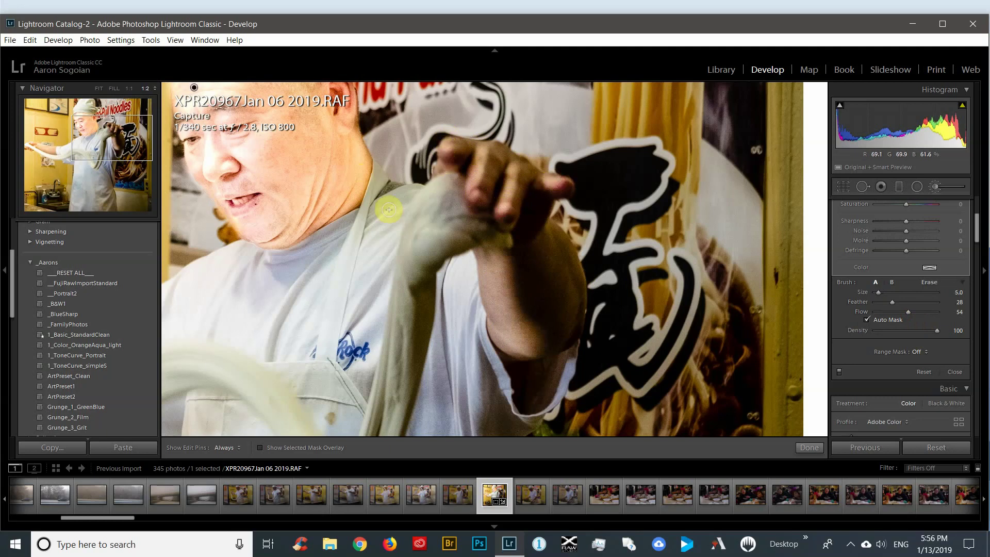
# Brush the brightening adjustment over the dough at the raised hand and its strands hanging down past the shirt logo
pyautogui.press('h')
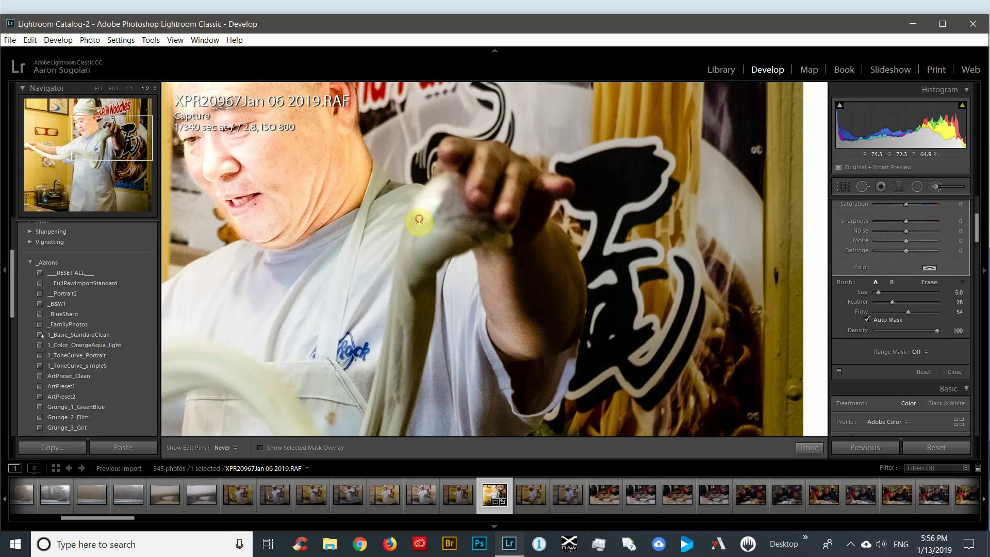
pyautogui.press('h')
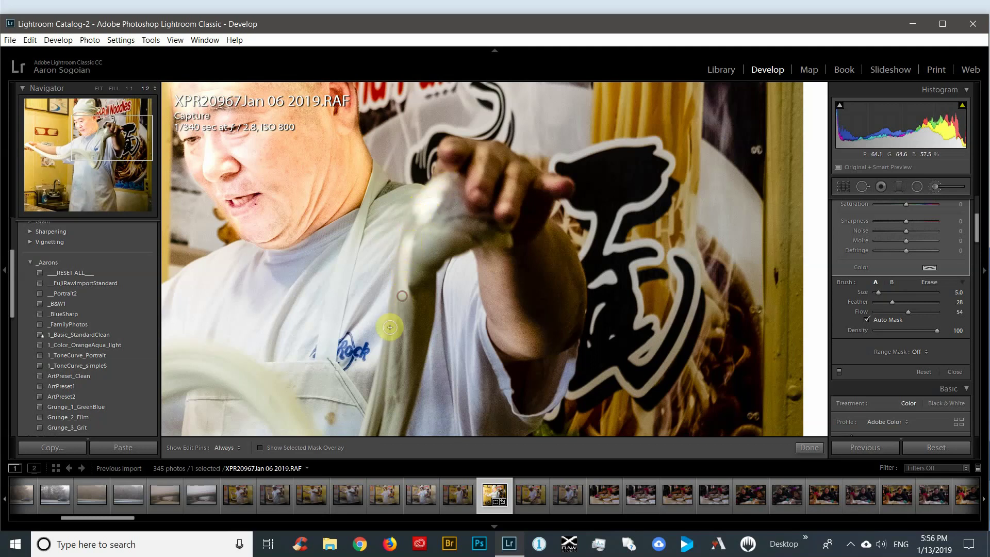
pyautogui.press('h')
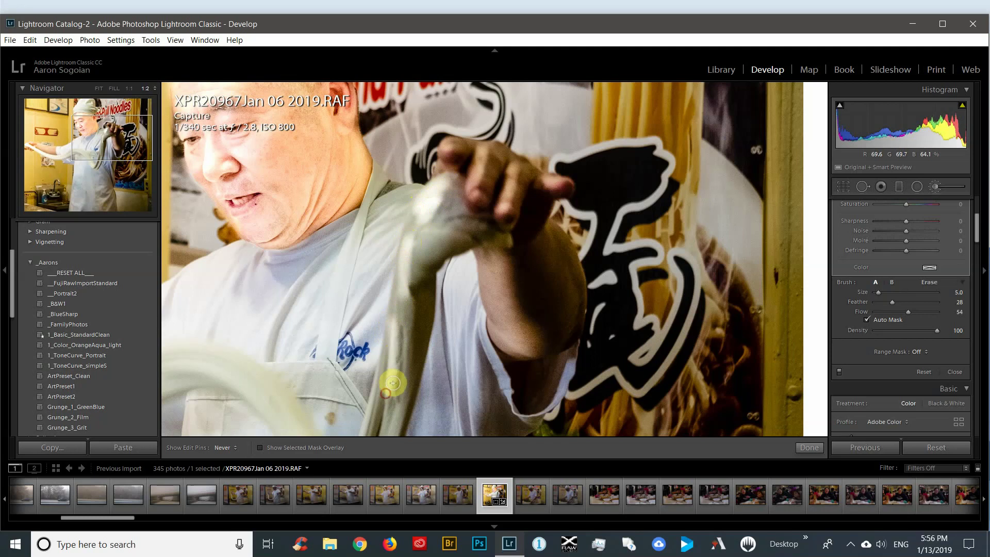
pyautogui.press('h')
# Brighten the apron and shirt with the brush adjustment at Size 35.9, Feather 65 and Flow 25
pyautogui.moveTo(402, 330); pyautogui.dragTo(666, 274)
pyautogui.moveTo(556, 221); pyautogui.dragTo(592, 148)
pyautogui.moveTo(573, 303); pyautogui.dragTo(480, 152)
pyautogui.moveTo(516, 258)
pyautogui.mouseDown()
pyautogui.moveTo(323, 208)
pyautogui.moveTo(349, 345)
pyautogui.moveTo(479, 360)
pyautogui.moveTo(471, 255)
pyautogui.mouseUp()
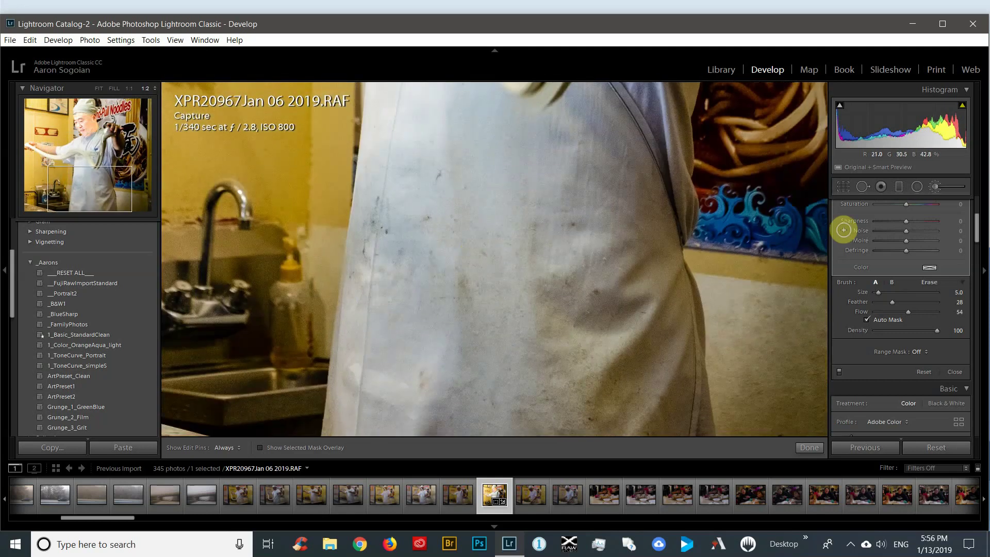
pyautogui.moveTo(880, 295)
pyautogui.mouseDown()
pyautogui.moveTo(902, 299)
pyautogui.moveTo(890, 313)
pyautogui.mouseUp()
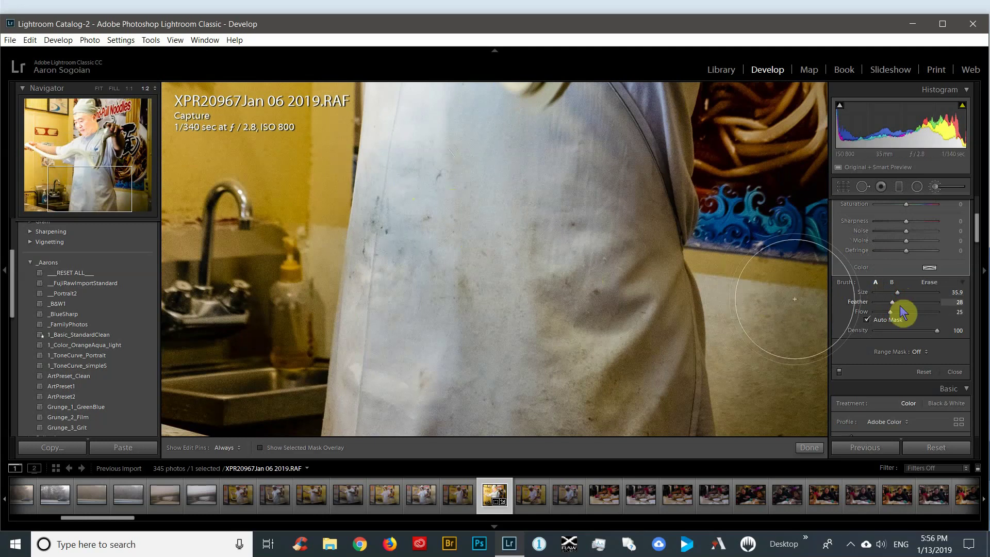
pyautogui.moveTo(895, 302)
pyautogui.mouseDown()
pyautogui.moveTo(929, 309)
pyautogui.moveTo(916, 309)
pyautogui.mouseUp()
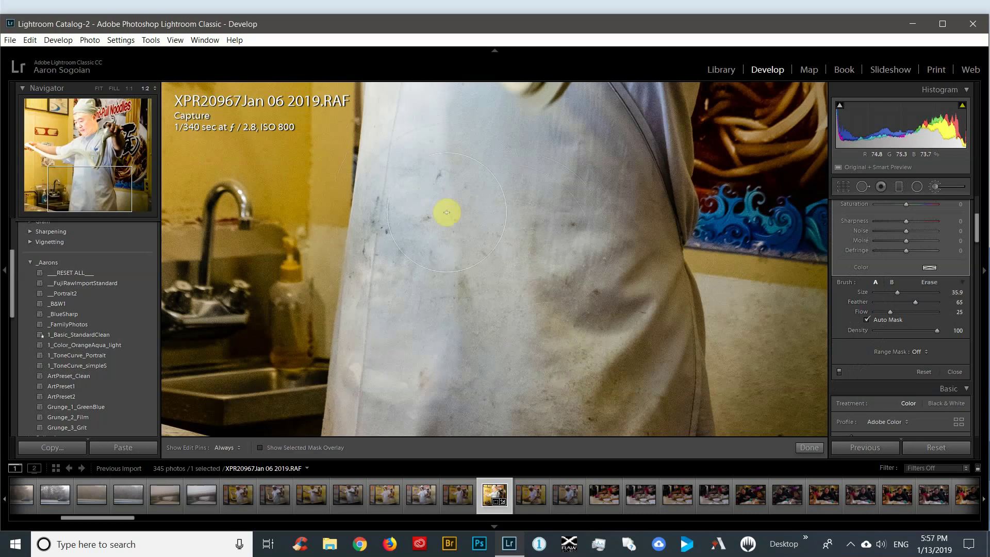
pyautogui.moveTo(447, 257)
pyautogui.mouseDown()
pyautogui.moveTo(482, 382)
pyautogui.moveTo(474, 310)
pyautogui.mouseUp()
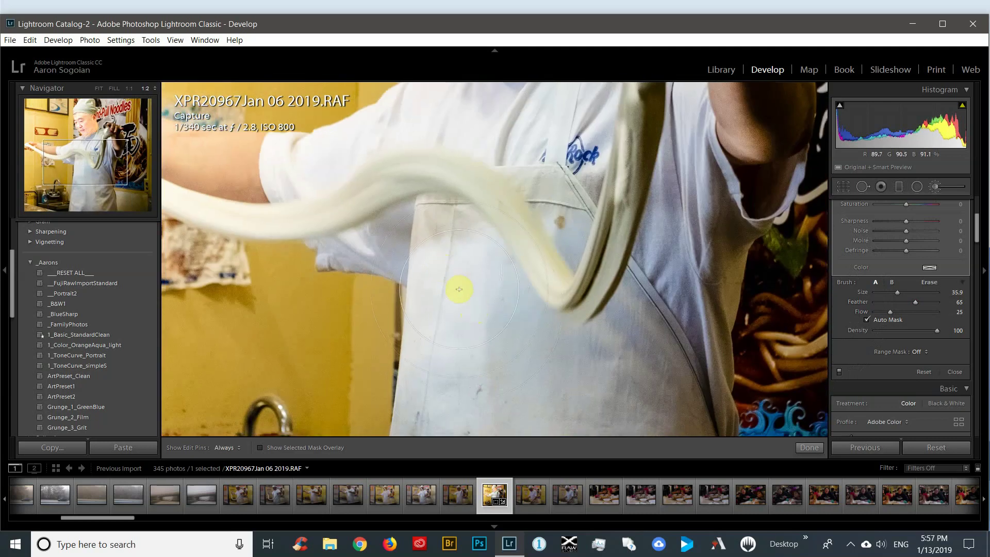
pyautogui.moveTo(462, 253); pyautogui.dragTo(500, 354)
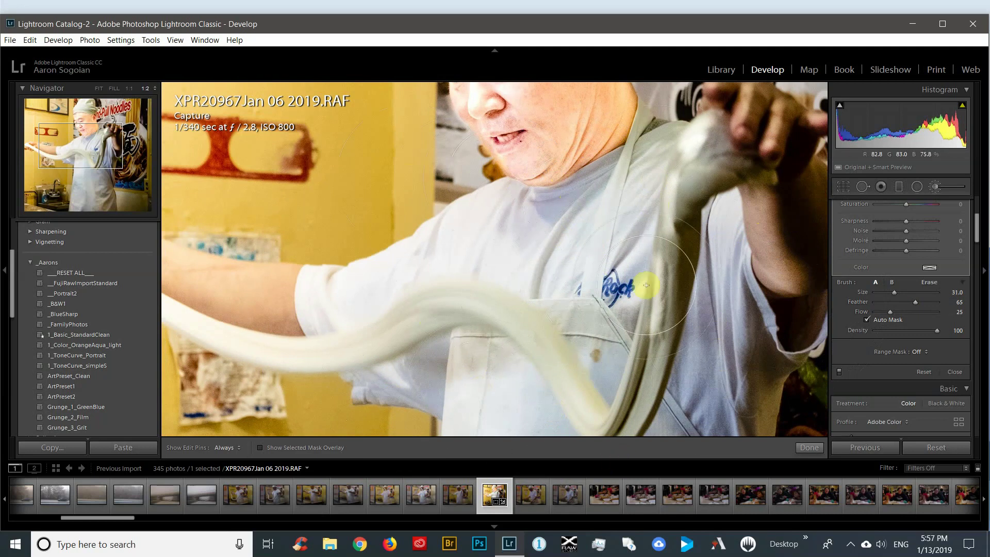
# Reset the brush adjustment's effect sliders and set Exposure 0.20, Contrast −25, Shadows 53, Whites 12, Blacks −19 and Clarity −14
pyautogui.moveTo(975, 230); pyautogui.dragTo(980, 199)
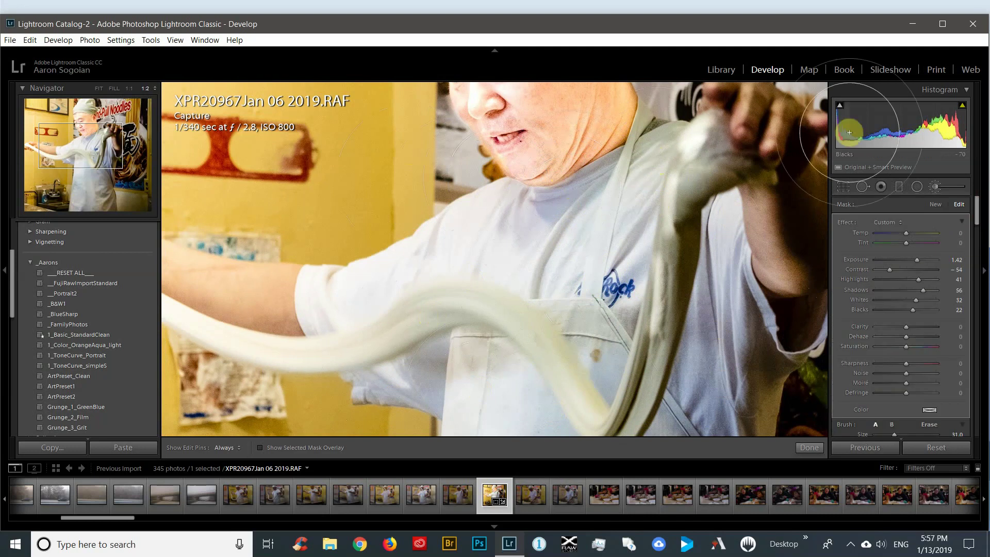
pyautogui.doubleClick(848, 227)
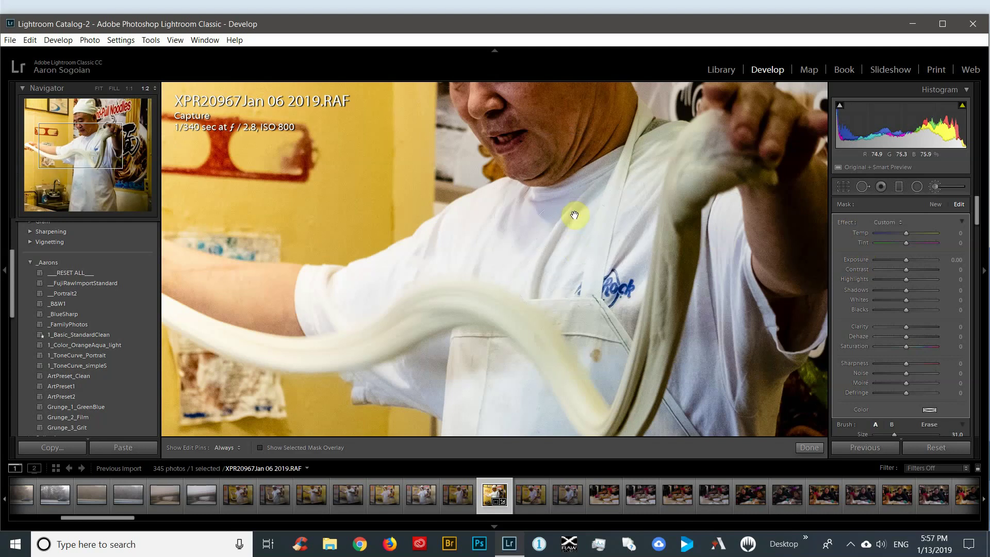
pyautogui.moveTo(574, 215); pyautogui.dragTo(603, 358)
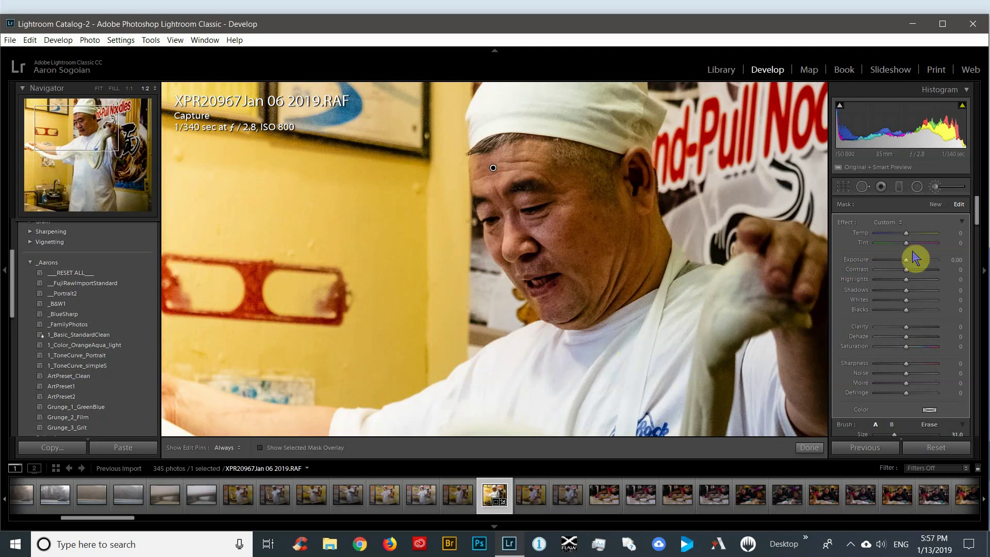
pyautogui.moveTo(904, 267)
pyautogui.mouseDown()
pyautogui.moveTo(877, 269)
pyautogui.moveTo(983, 276)
pyautogui.moveTo(880, 270)
pyautogui.moveTo(913, 270)
pyautogui.moveTo(924, 292)
pyautogui.mouseUp()
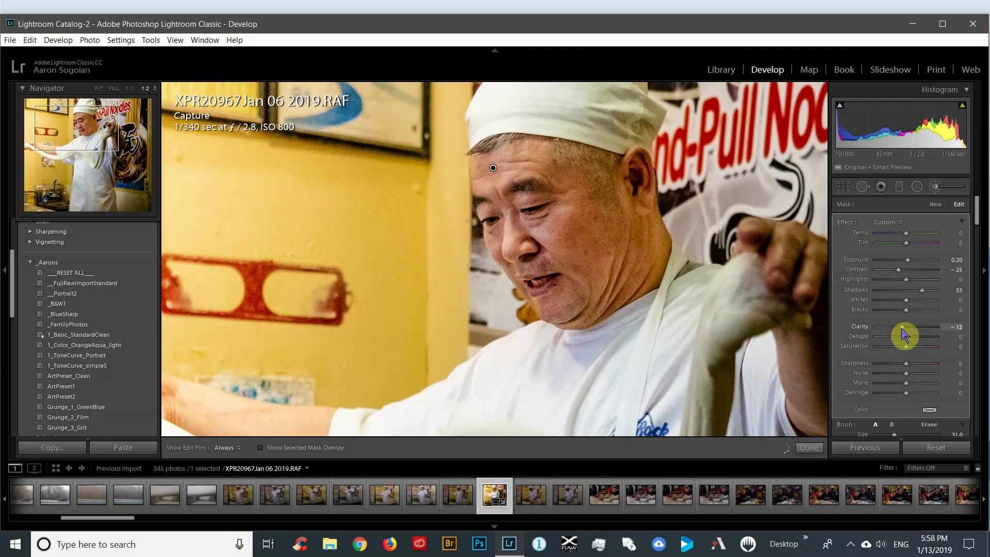
pyautogui.moveTo(905, 336); pyautogui.dragTo(902, 335)
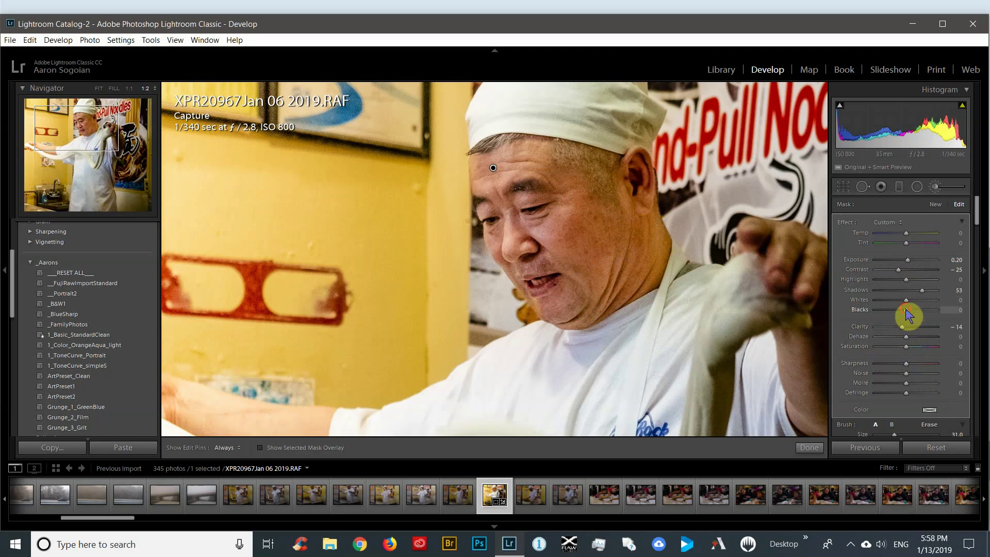
pyautogui.moveTo(906, 308); pyautogui.dragTo(910, 300)
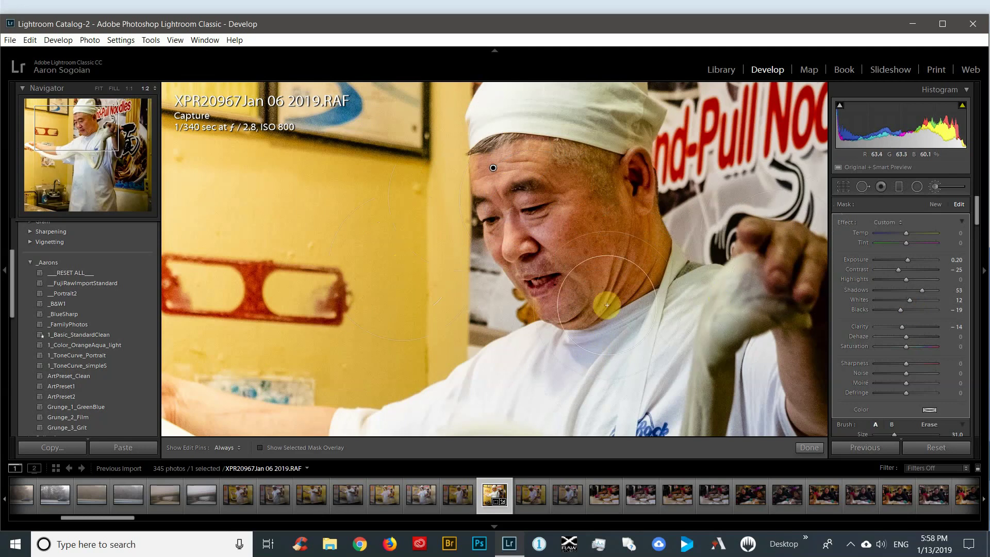
pyautogui.scroll(-1, 555, 295)
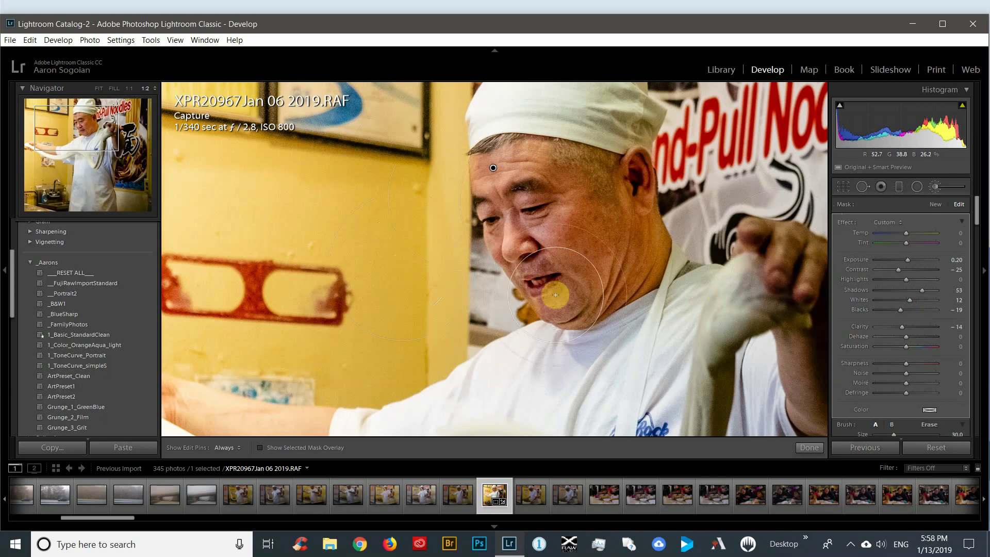
# Fit the whole photo in view, set the brush adjustment's Tint to 3 and finish the brush edit
pyautogui.click(100, 90)
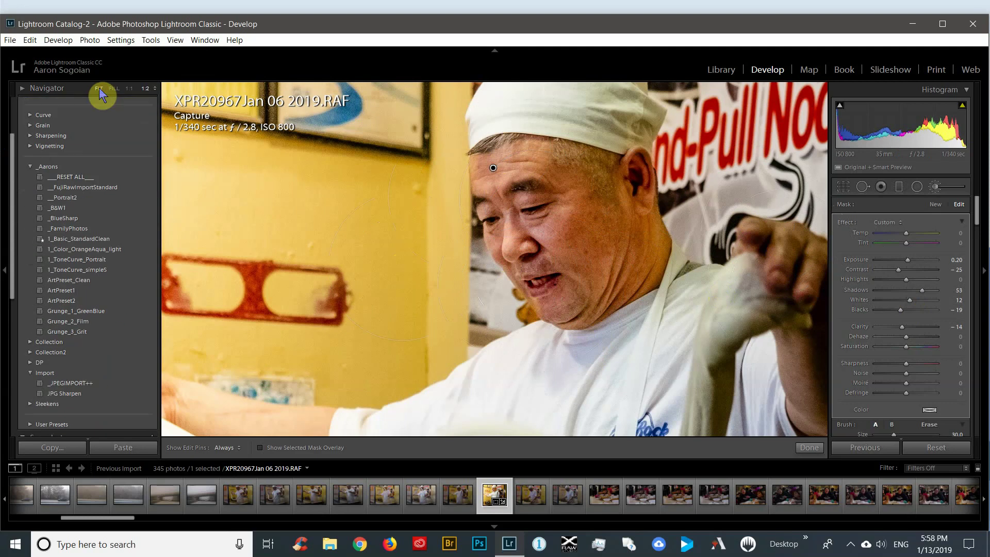
pyautogui.click(99, 89)
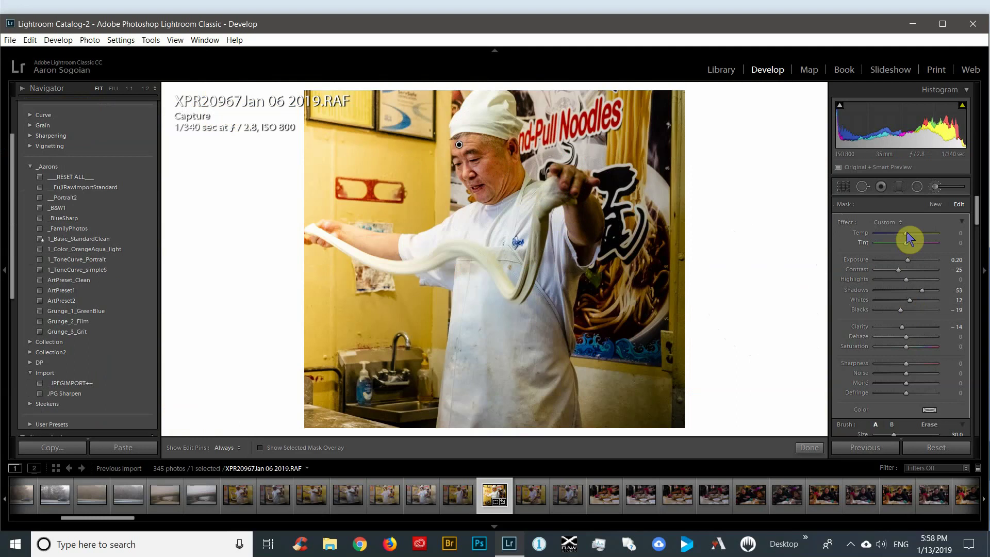
pyautogui.moveTo(907, 234); pyautogui.dragTo(910, 236)
pyautogui.moveTo(920, 244)
pyautogui.mouseDown()
pyautogui.moveTo(886, 245)
pyautogui.moveTo(912, 247)
pyautogui.mouseUp()
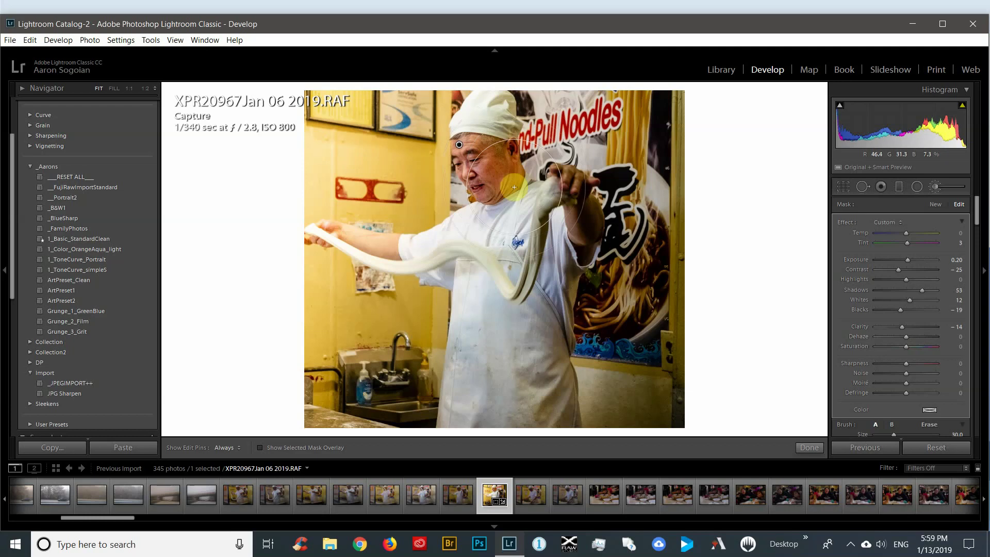
pyautogui.click(809, 447)
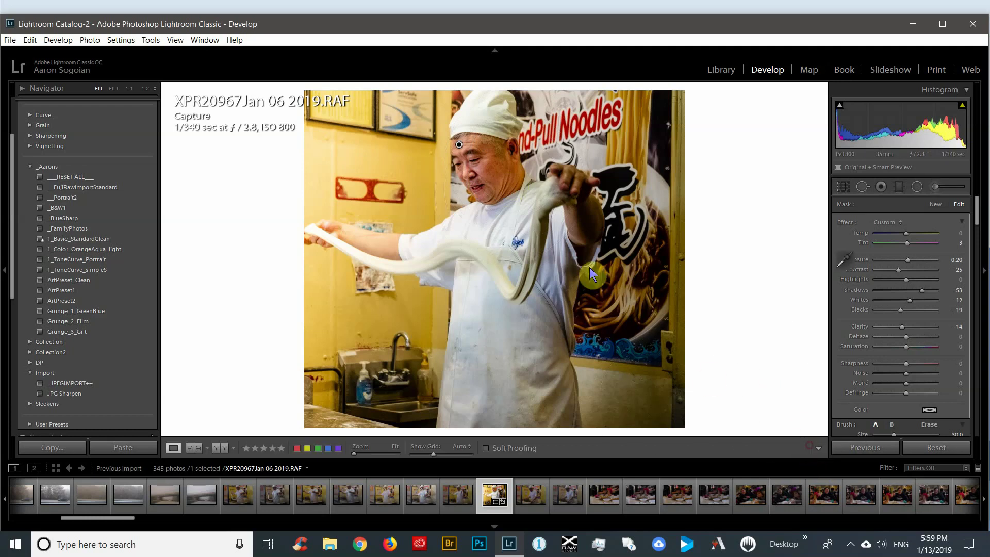
# Set up a new Adjustment Brush mask at the chef's face with Size 11.8, Feather 81 and Flow 41
pyautogui.click(514, 174)
pyautogui.moveTo(526, 192); pyautogui.dragTo(522, 267)
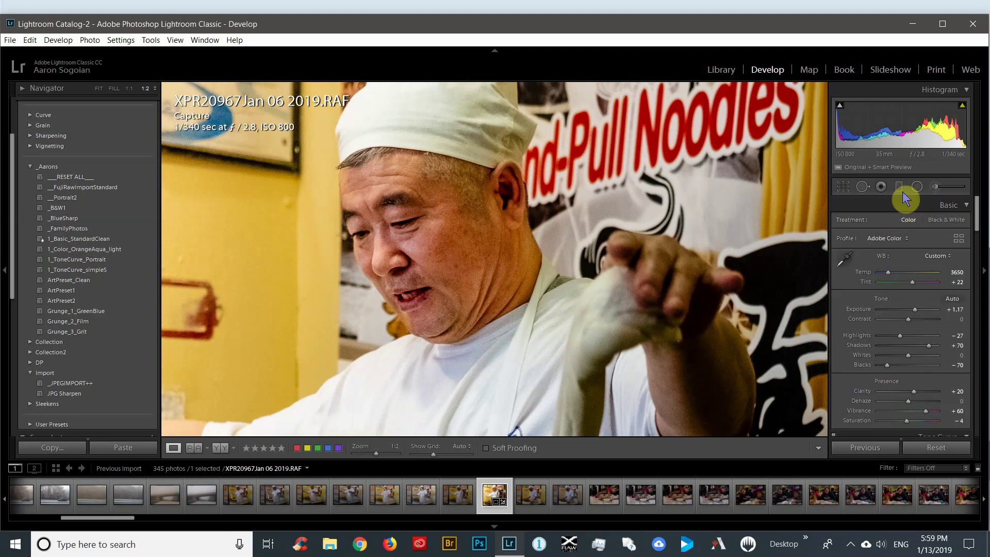
pyautogui.click(935, 188)
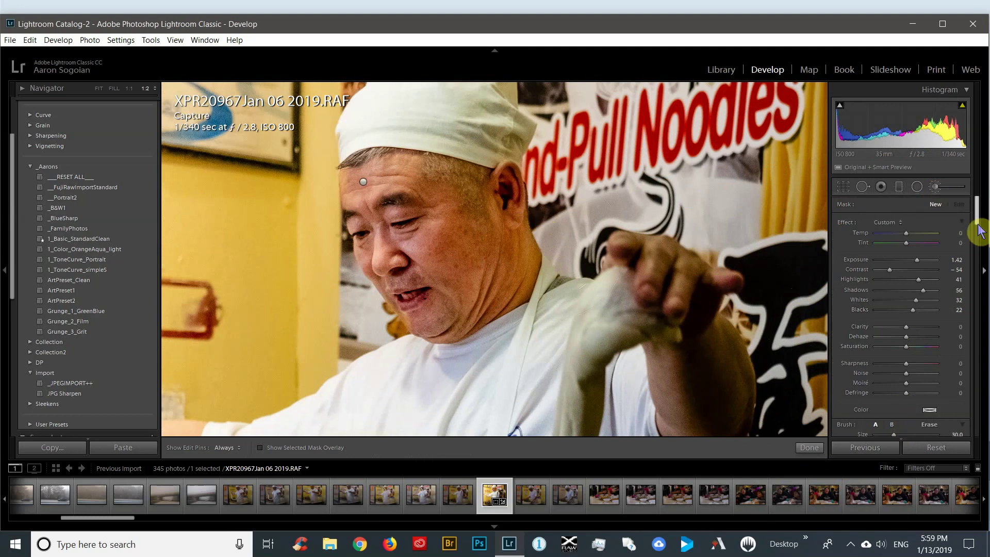
pyautogui.scroll(-5, 979, 222)
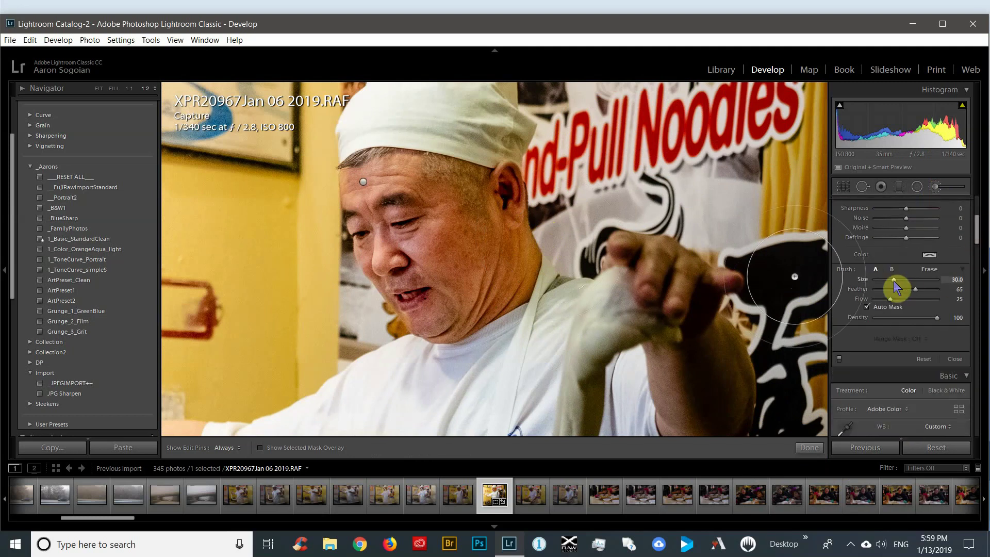
pyautogui.moveTo(894, 281); pyautogui.dragTo(882, 284)
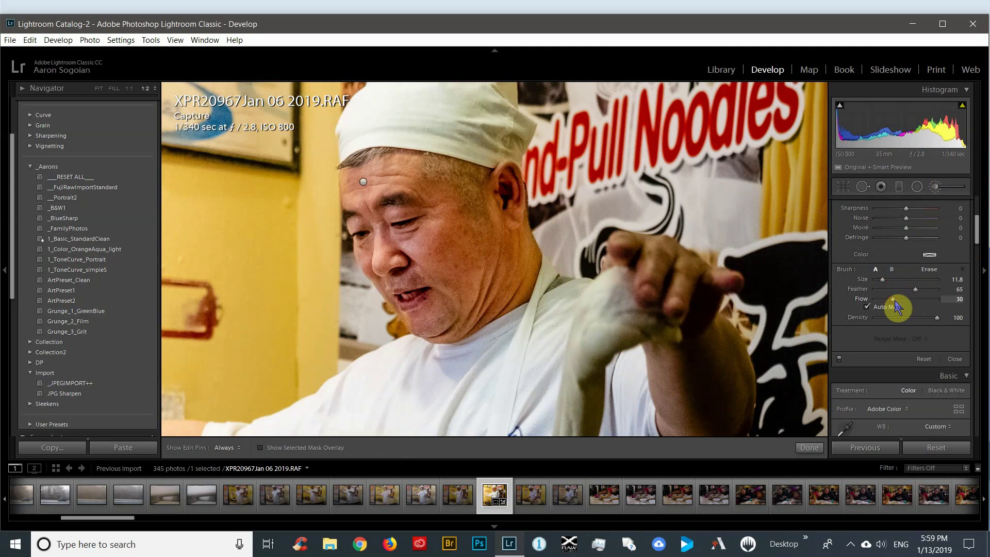
pyautogui.moveTo(916, 290); pyautogui.dragTo(923, 290)
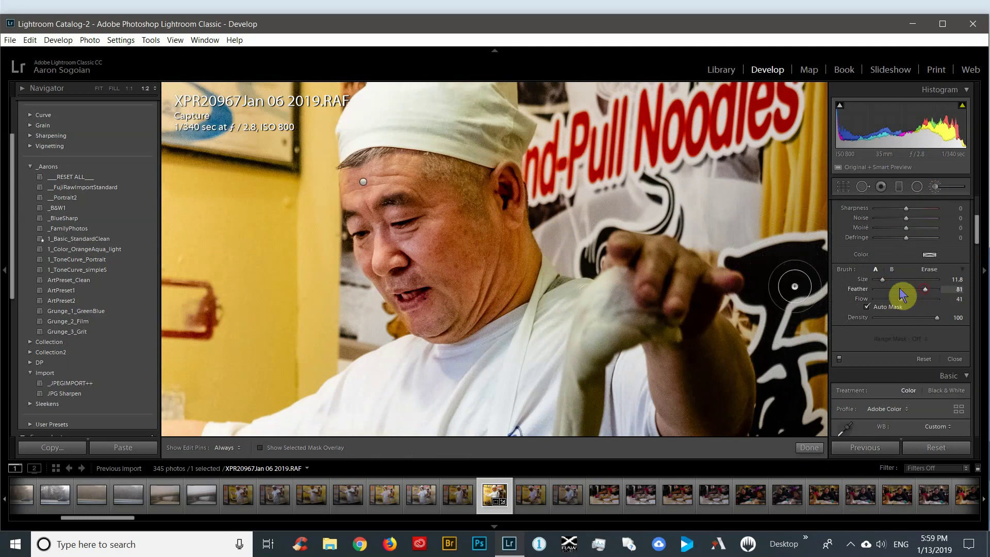
# Brush the new brightening adjustment over the chef's neck and the shaded side of his hat
pyautogui.moveTo(546, 222)
pyautogui.mouseDown()
pyautogui.moveTo(515, 254)
pyautogui.moveTo(515, 243)
pyautogui.moveTo(484, 312)
pyautogui.mouseUp()
pyautogui.press('h')
pyautogui.press('h')
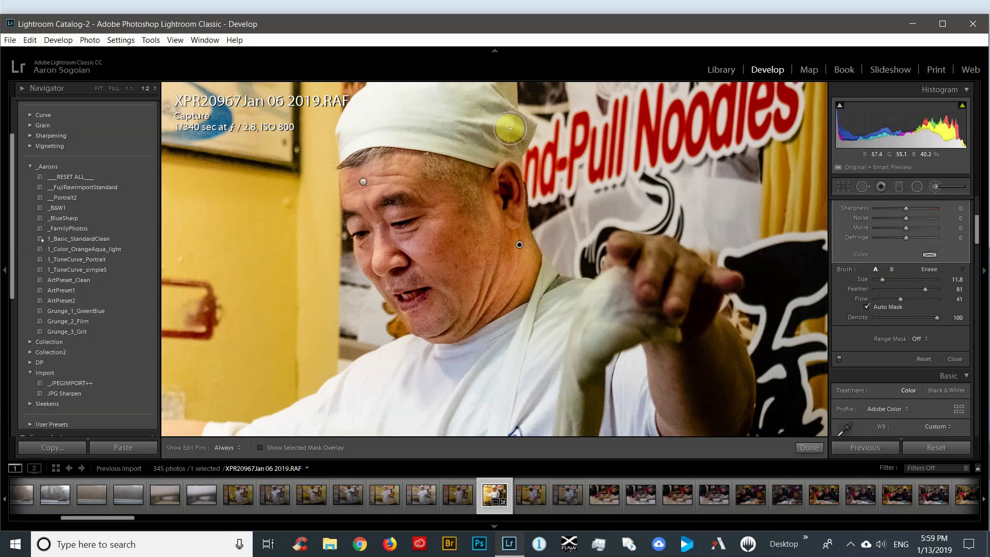
pyautogui.press('h')
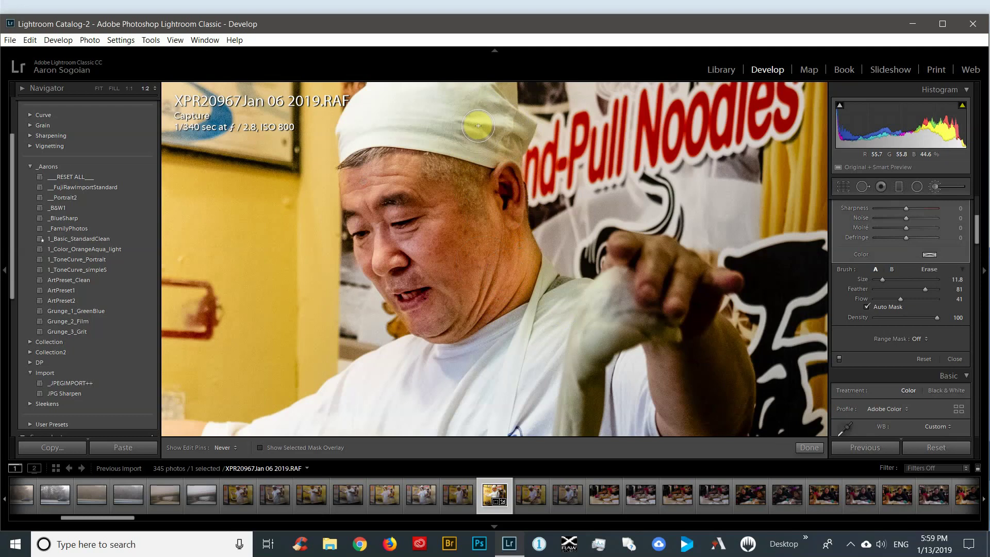
pyautogui.press('h')
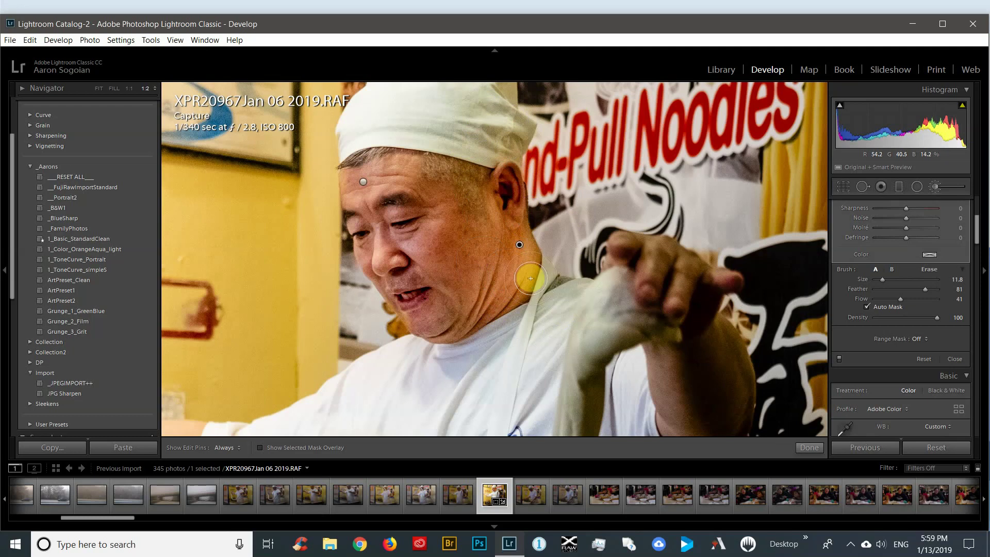
pyautogui.press('h')
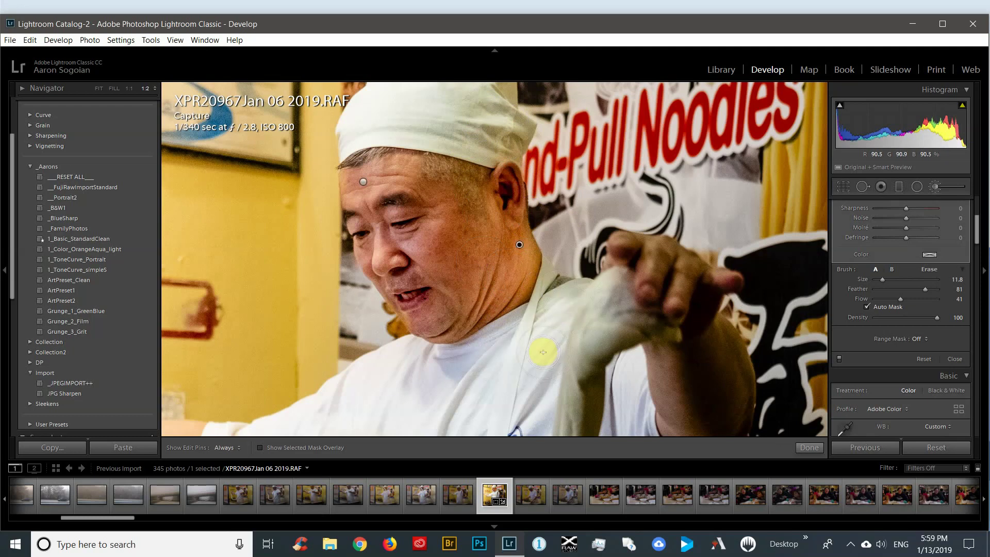
# Enlarge the Adjustment Brush to Size 30.9 and brush the current adjustment over the lower part of the chef's apron
pyautogui.scroll(-5, 524, 289)
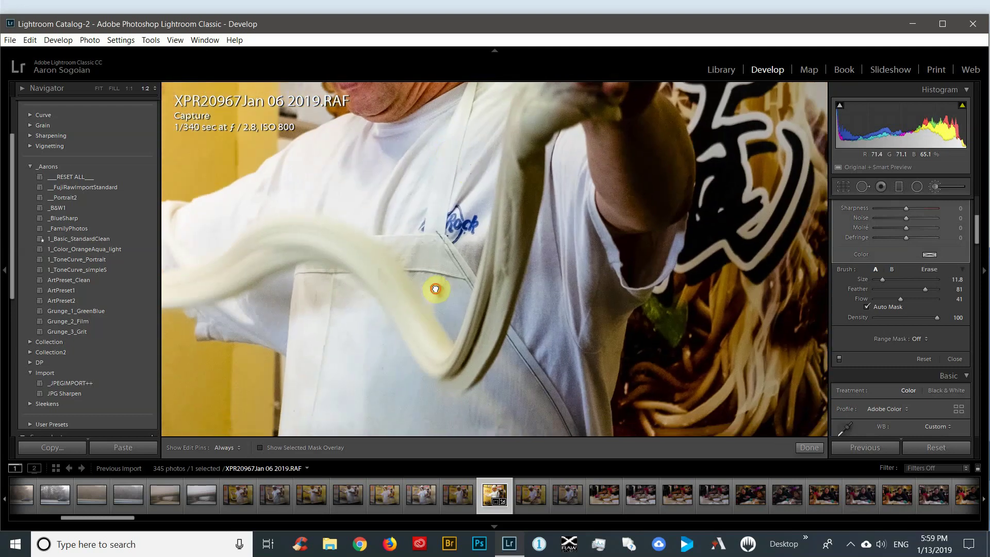
pyautogui.moveTo(435, 289); pyautogui.dragTo(458, 181)
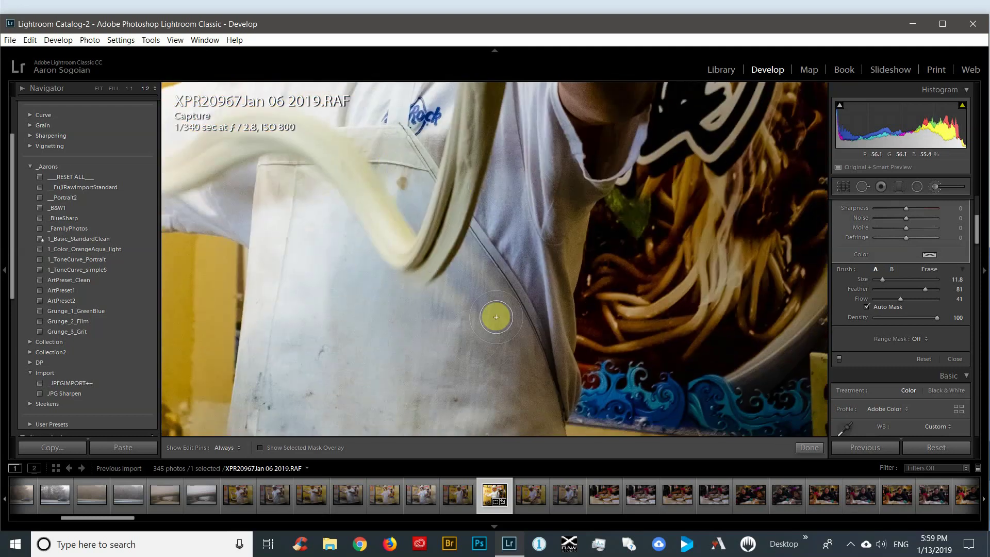
pyautogui.moveTo(493, 343); pyautogui.dragTo(485, 216)
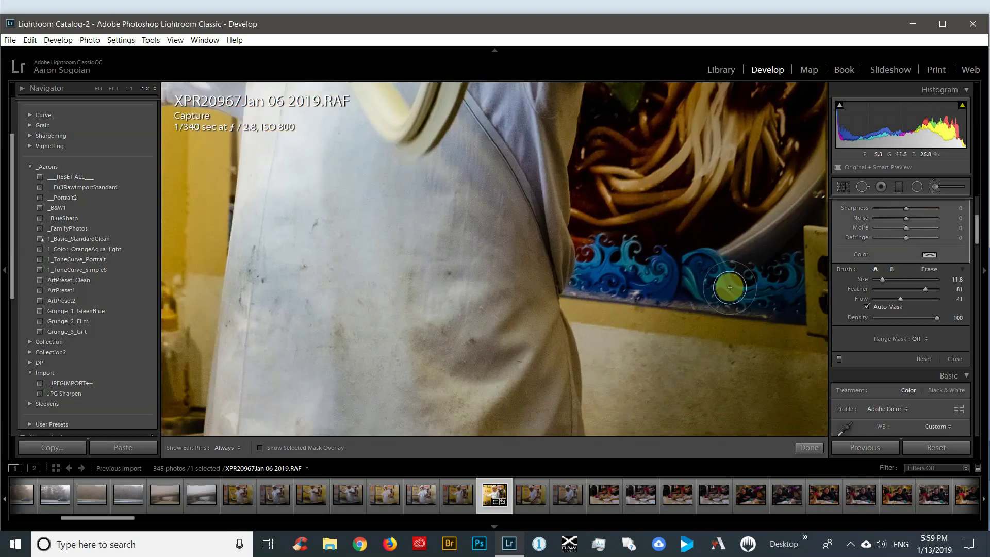
pyautogui.moveTo(883, 279)
pyautogui.mouseDown()
pyautogui.moveTo(906, 287)
pyautogui.moveTo(895, 290)
pyautogui.mouseUp()
pyautogui.press('h')
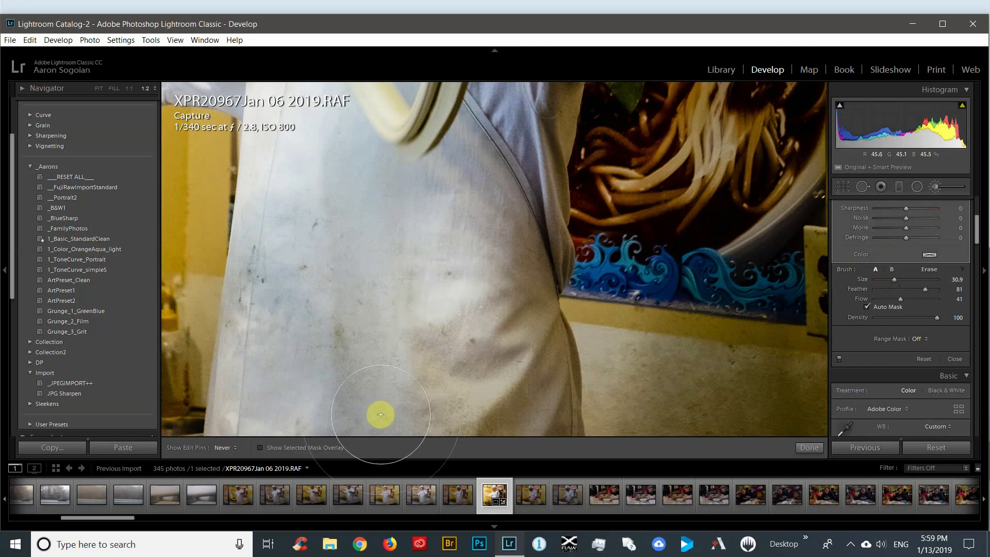
pyautogui.press('h')
pyautogui.moveTo(495, 230); pyautogui.dragTo(459, 384)
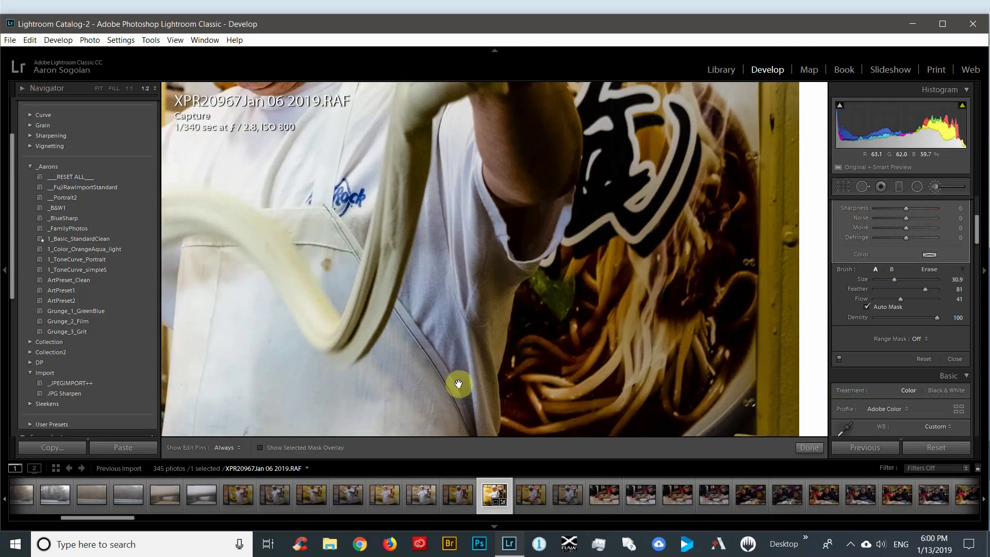
# Brush the same adjustment over the lower wall and the yellow frame beside the noodle poster
pyautogui.moveTo(614, 428)
pyautogui.mouseDown()
pyautogui.moveTo(572, 203)
pyautogui.moveTo(567, 103)
pyautogui.mouseUp()
pyautogui.press('h')
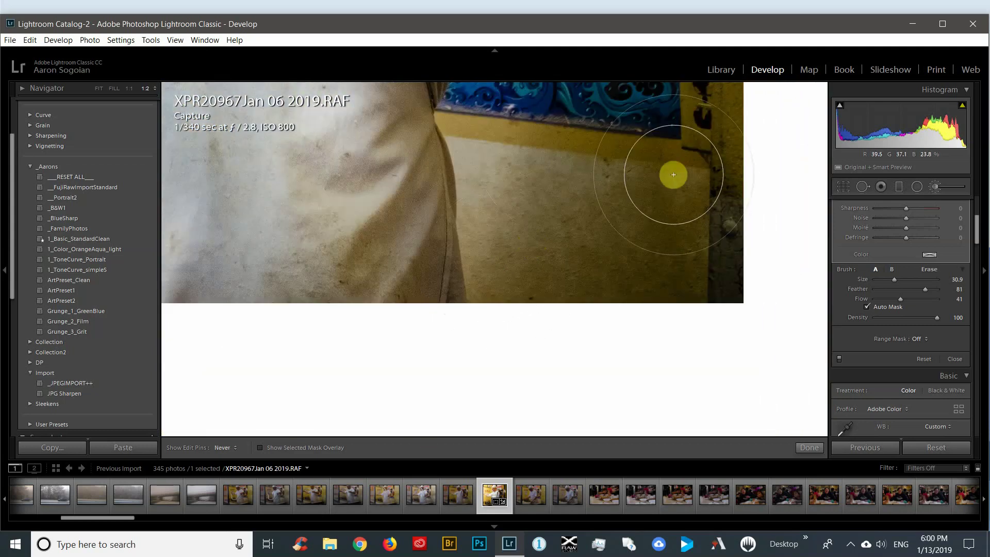
pyautogui.moveTo(674, 175)
pyautogui.mouseDown()
pyautogui.moveTo(518, 282)
pyautogui.moveTo(500, 282)
pyautogui.moveTo(589, 267)
pyautogui.moveTo(685, 272)
pyautogui.moveTo(710, 184)
pyautogui.moveTo(691, 144)
pyautogui.mouseUp()
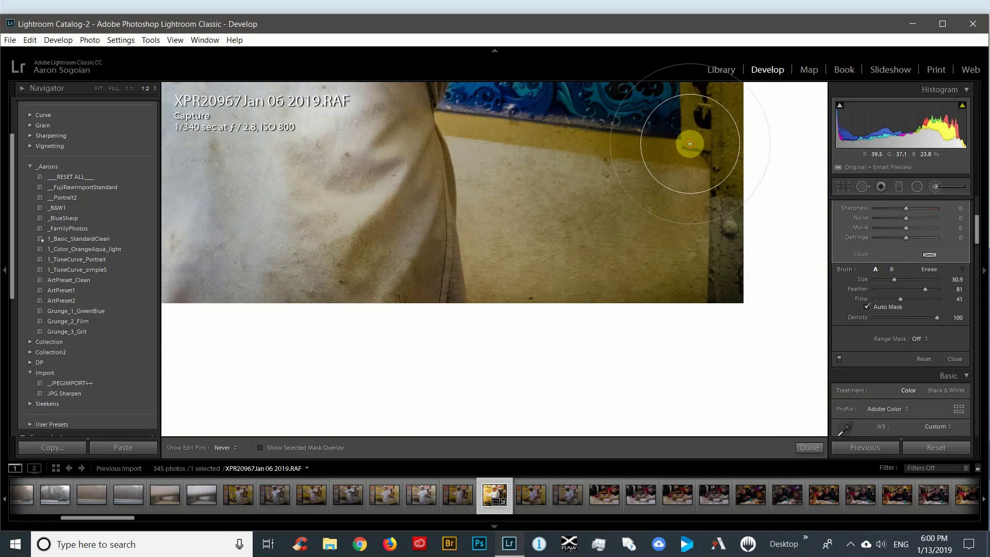
pyautogui.press('h')
pyautogui.moveTo(601, 203); pyautogui.dragTo(593, 365)
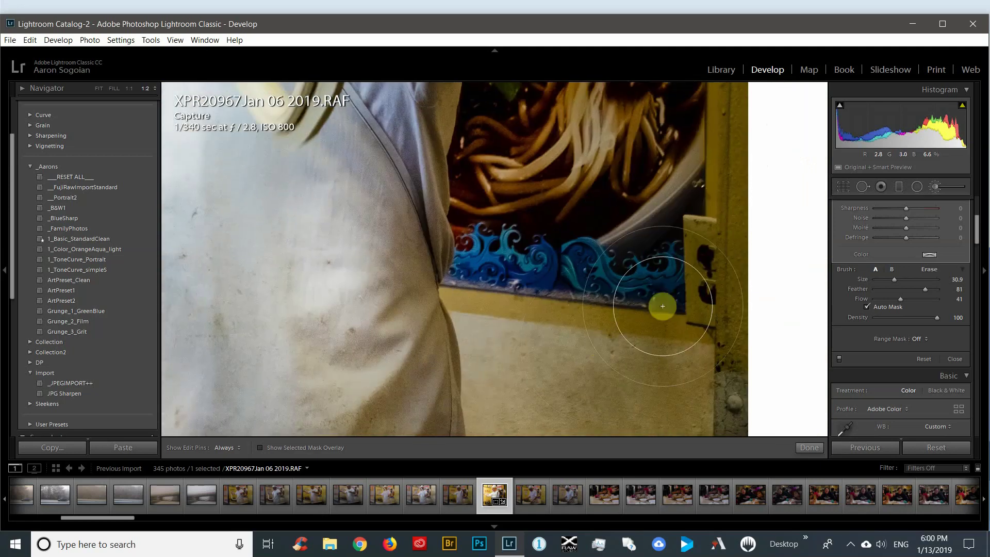
pyautogui.moveTo(696, 249); pyautogui.dragTo(630, 405)
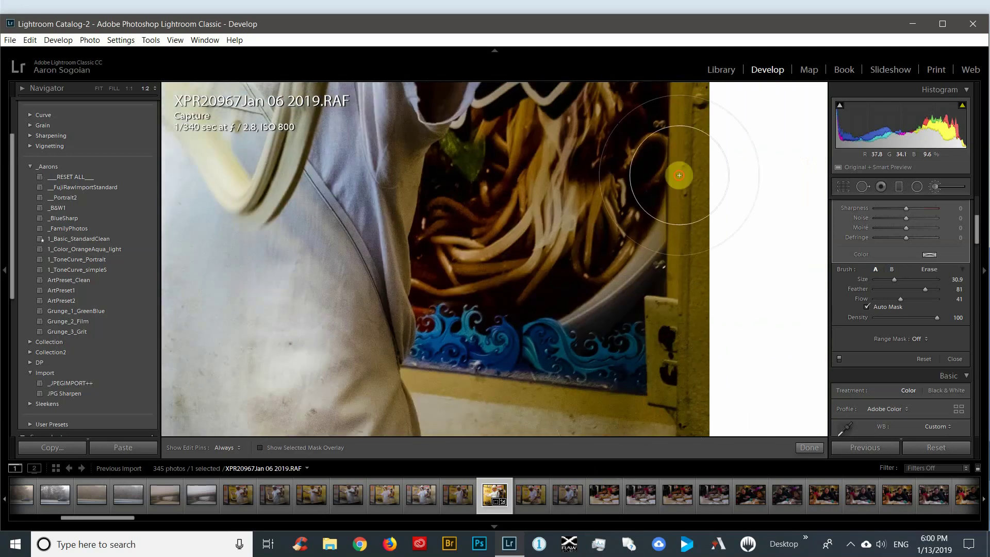
pyautogui.moveTo(679, 176)
pyautogui.mouseDown()
pyautogui.moveTo(661, 301)
pyautogui.moveTo(658, 420)
pyautogui.mouseUp()
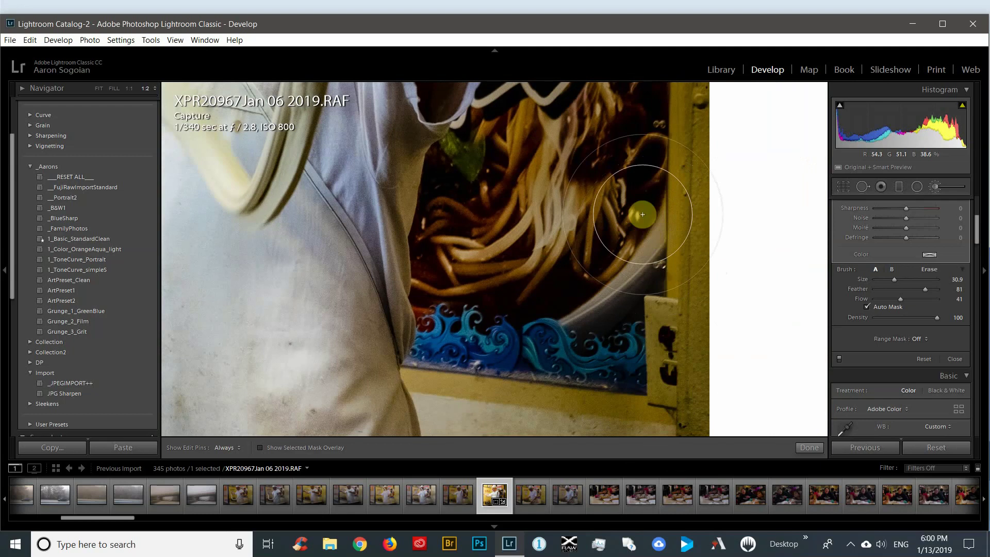
pyautogui.moveTo(610, 210); pyautogui.dragTo(586, 355)
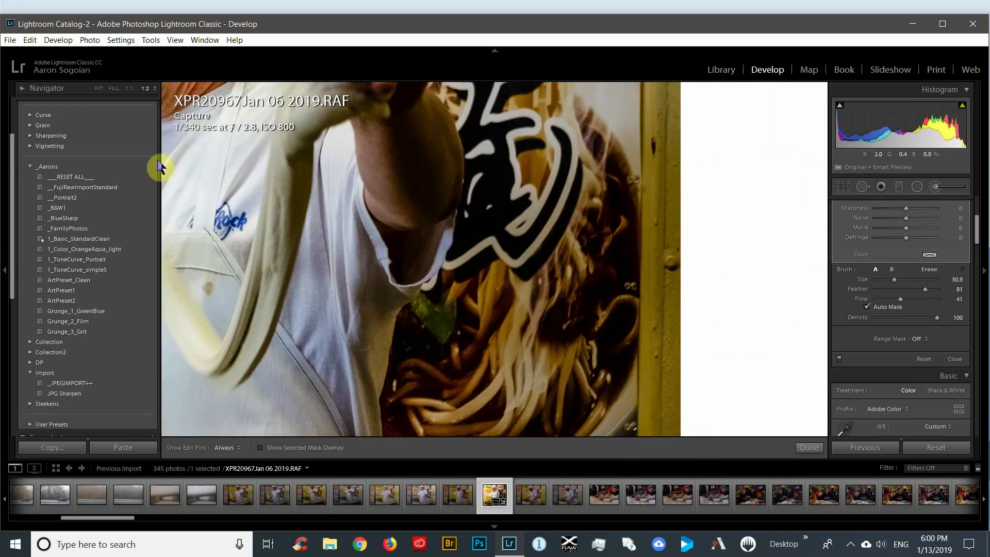
# Reset the brush's effect sliders, set Exposure −0.68, Contrast 14, Highlights −14, Shadows −44, Blacks −27 and Clarity −14, and finish the brush edit
pyautogui.click(99, 88)
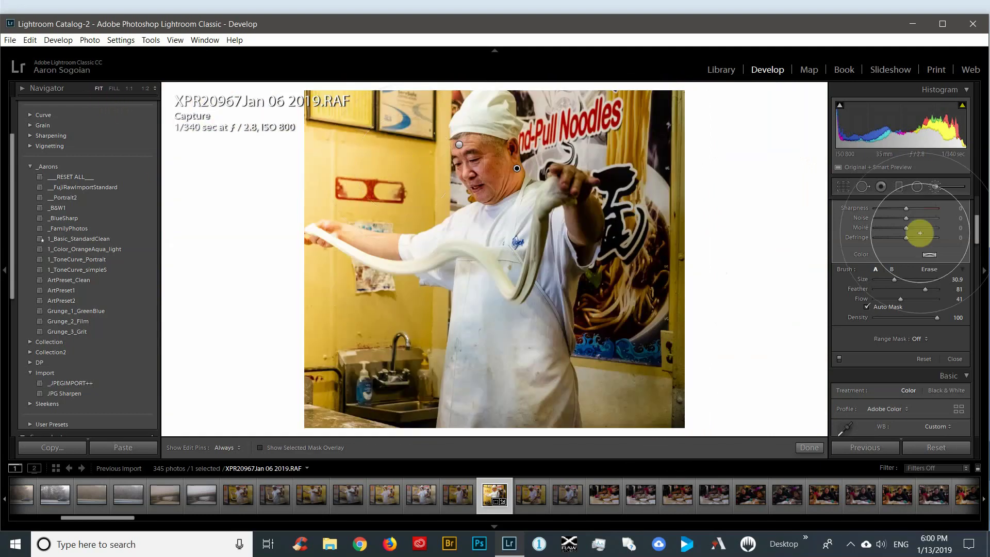
pyautogui.scroll(3, 983, 211)
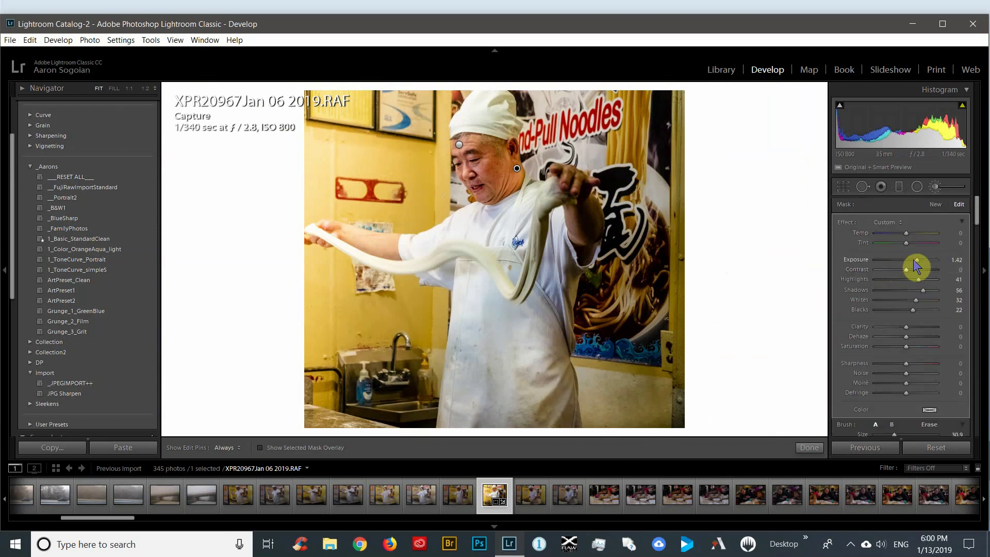
pyautogui.doubleClick(843, 226)
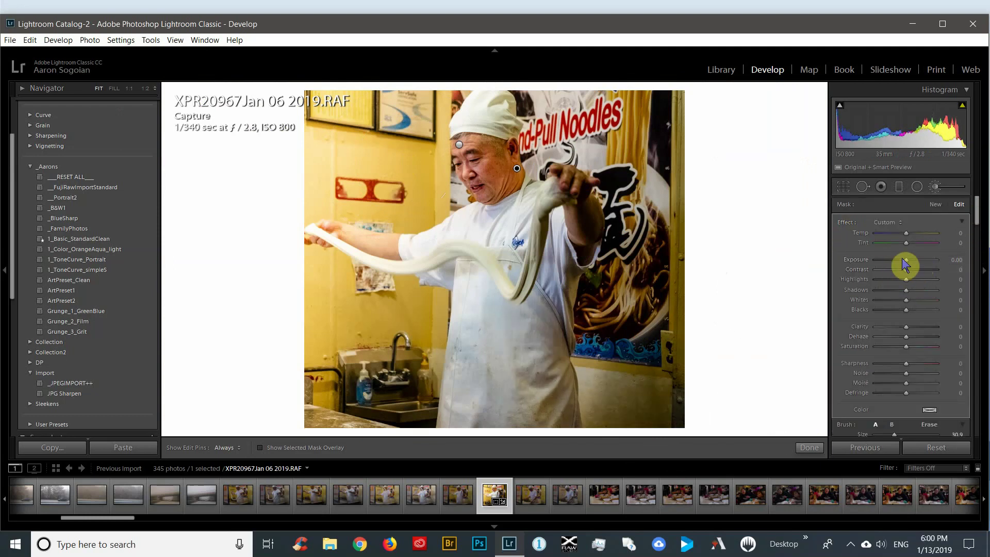
pyautogui.moveTo(900, 267); pyautogui.dragTo(904, 270)
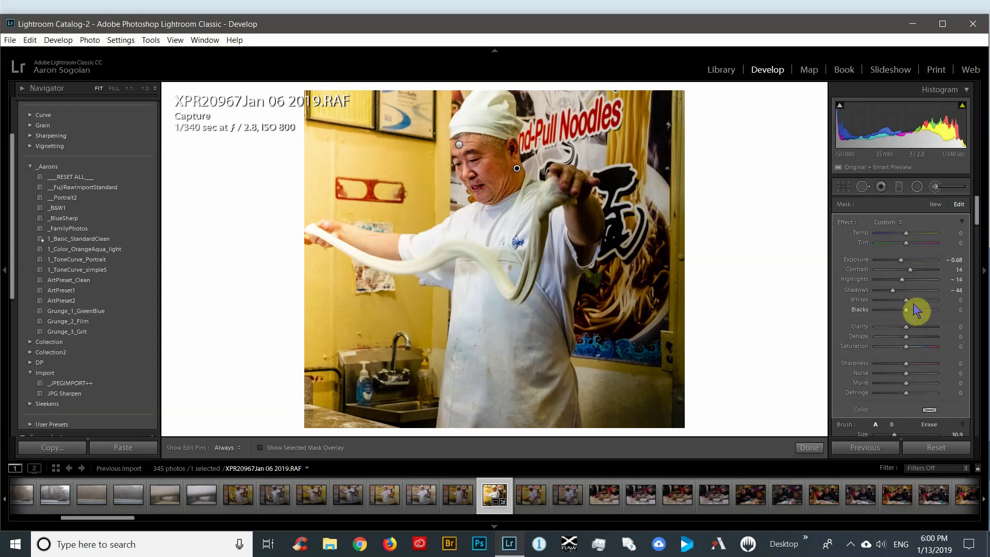
pyautogui.moveTo(904, 311); pyautogui.dragTo(898, 311)
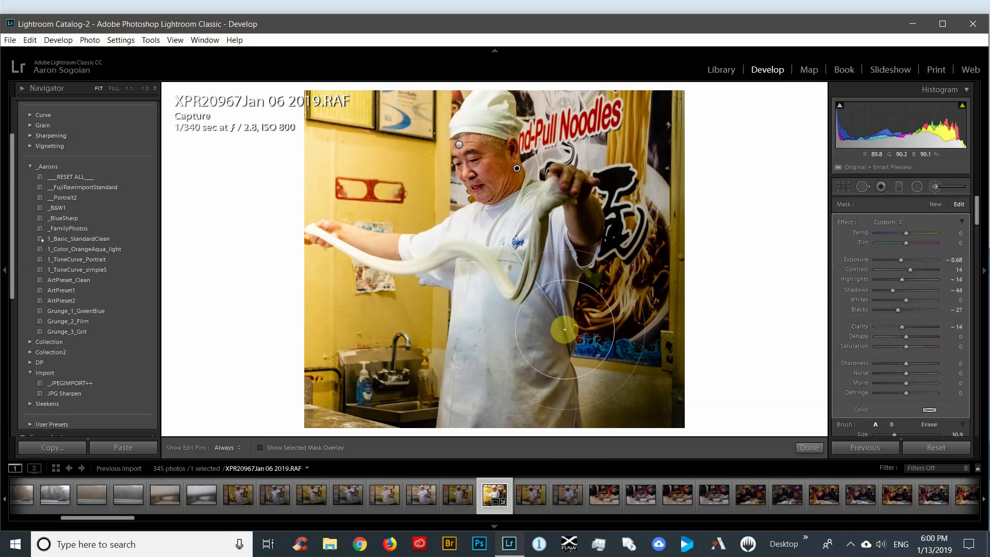
pyautogui.click(808, 448)
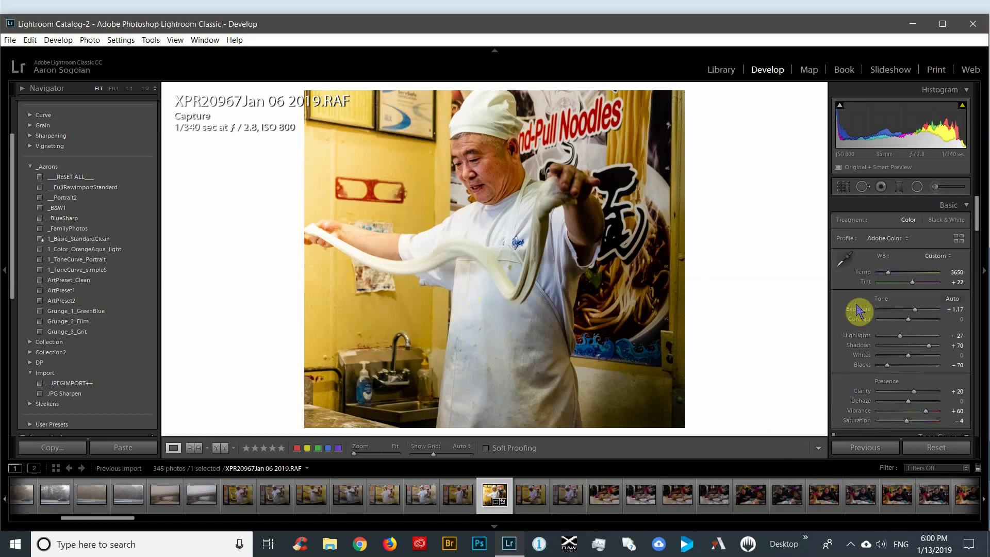
# Inspect the chef's face at 1:1 and set the Sharpening Amount to 0
pyautogui.moveTo(977, 223); pyautogui.dragTo(985, 321)
pyautogui.scroll(-2, 986, 321)
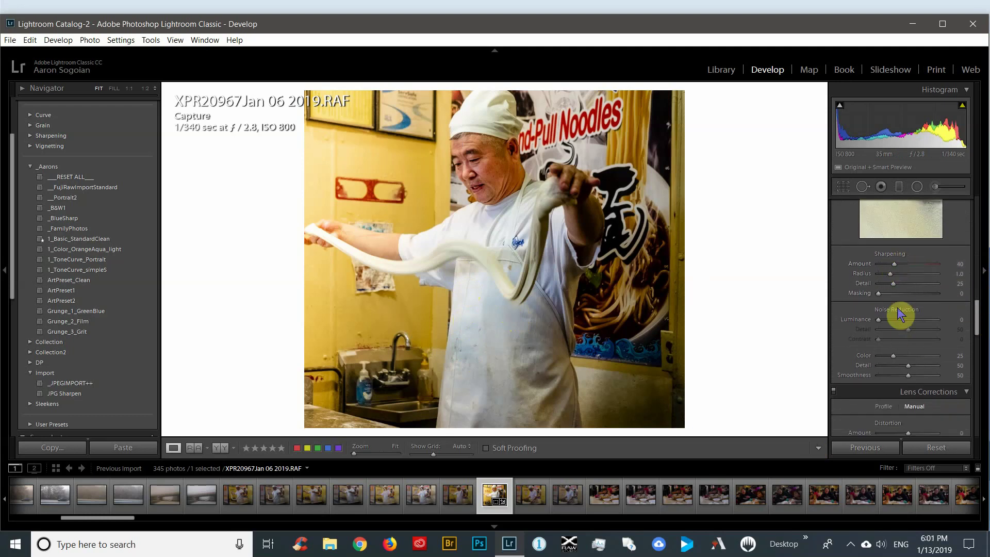
pyautogui.click(469, 165)
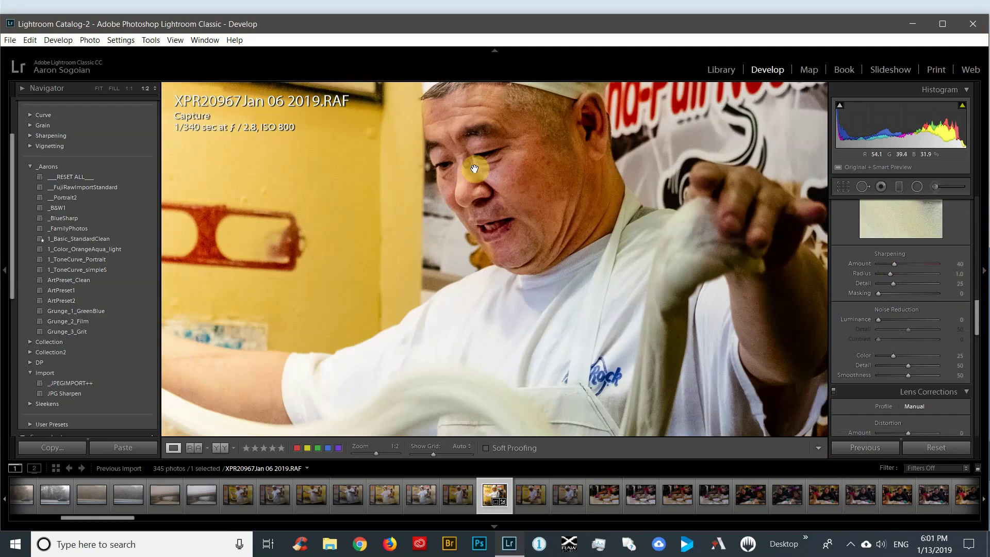
pyautogui.moveTo(526, 188); pyautogui.dragTo(522, 246)
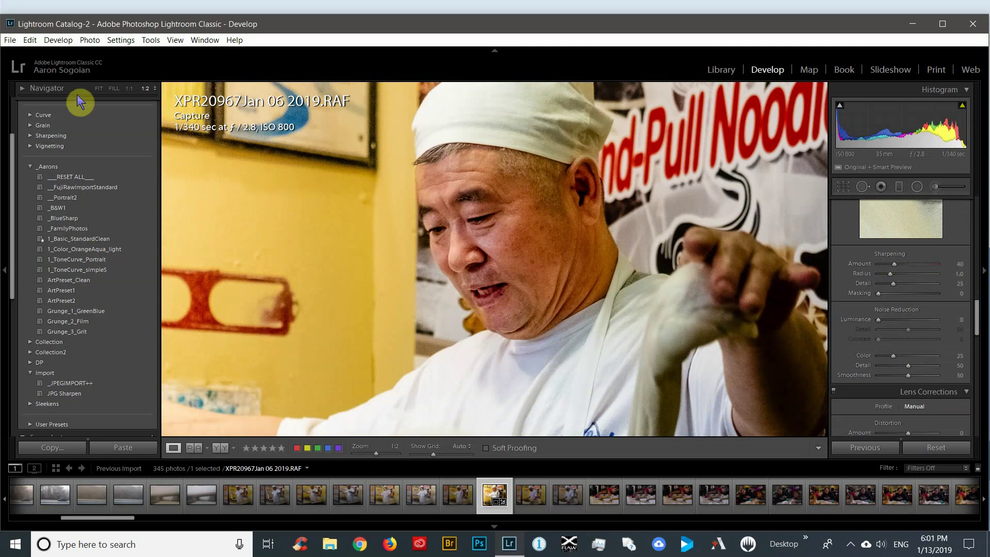
pyautogui.click(129, 89)
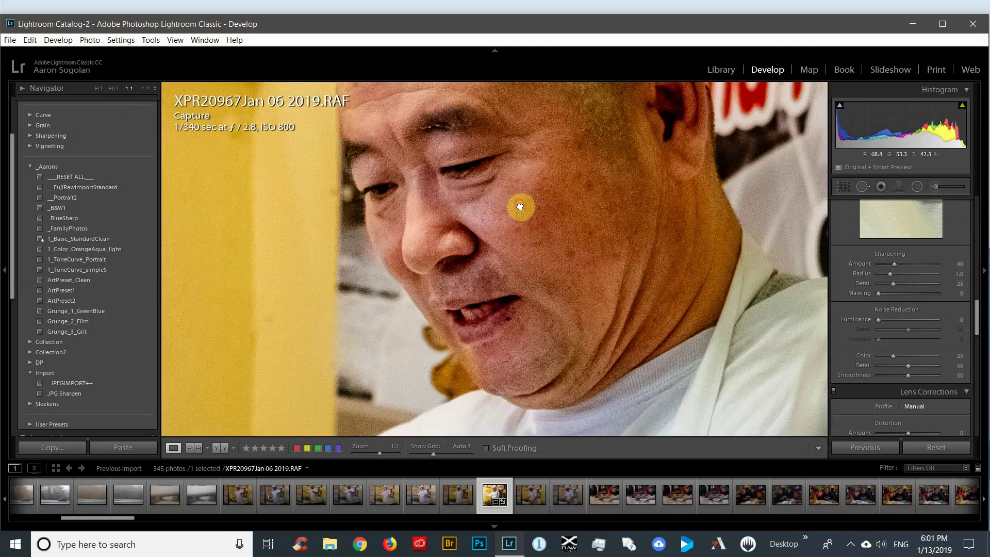
pyautogui.moveTo(519, 208); pyautogui.dragTo(515, 239)
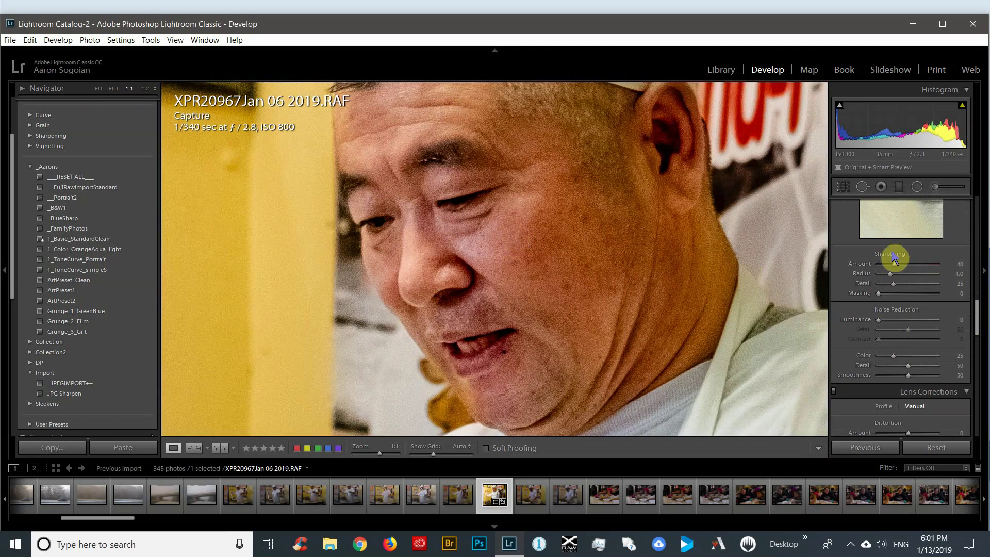
pyautogui.moveTo(894, 264); pyautogui.dragTo(882, 267)
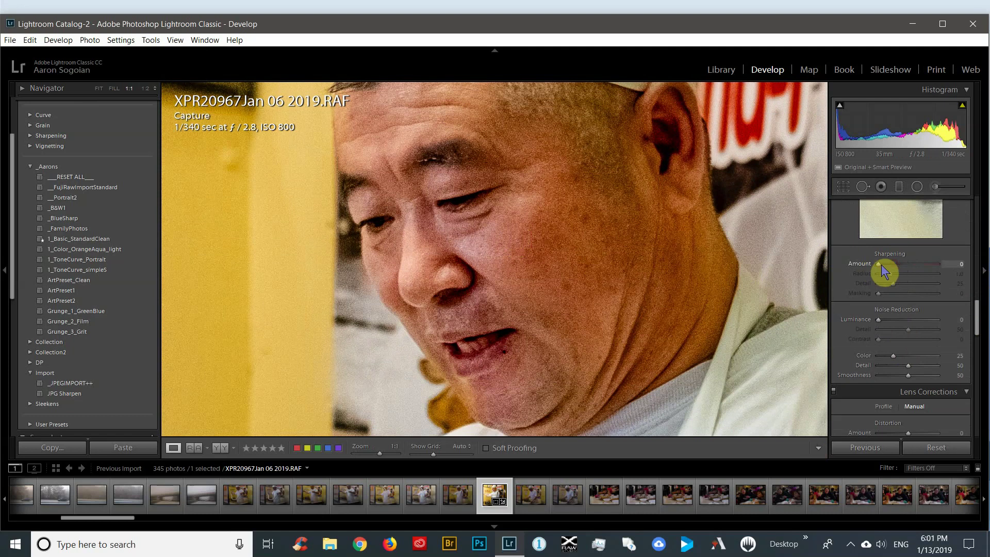
# Try Luminance noise reduction at 41, comparing its Detail setting at 100 and 0 on the chef's face
pyautogui.moveTo(878, 319); pyautogui.dragTo(892, 319)
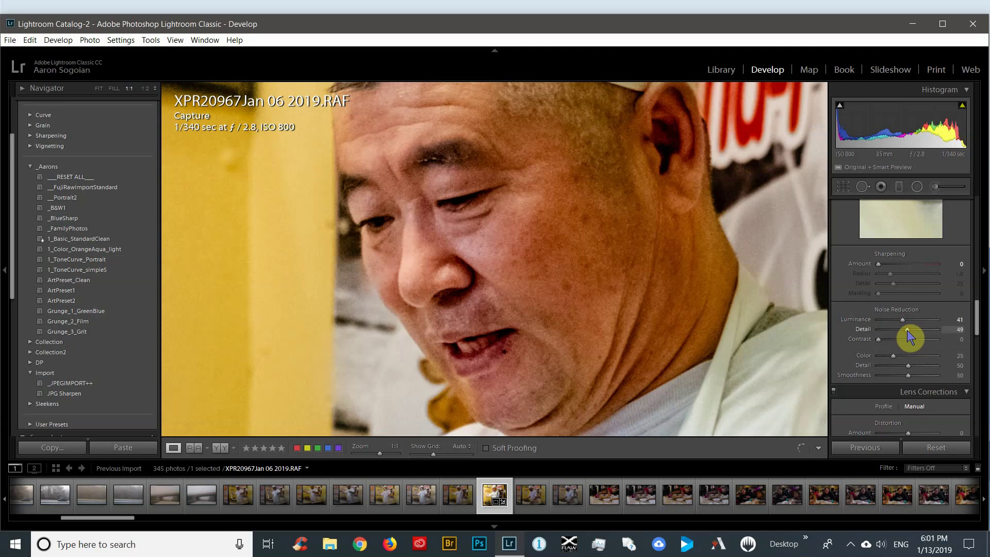
pyautogui.moveTo(908, 330); pyautogui.dragTo(932, 342)
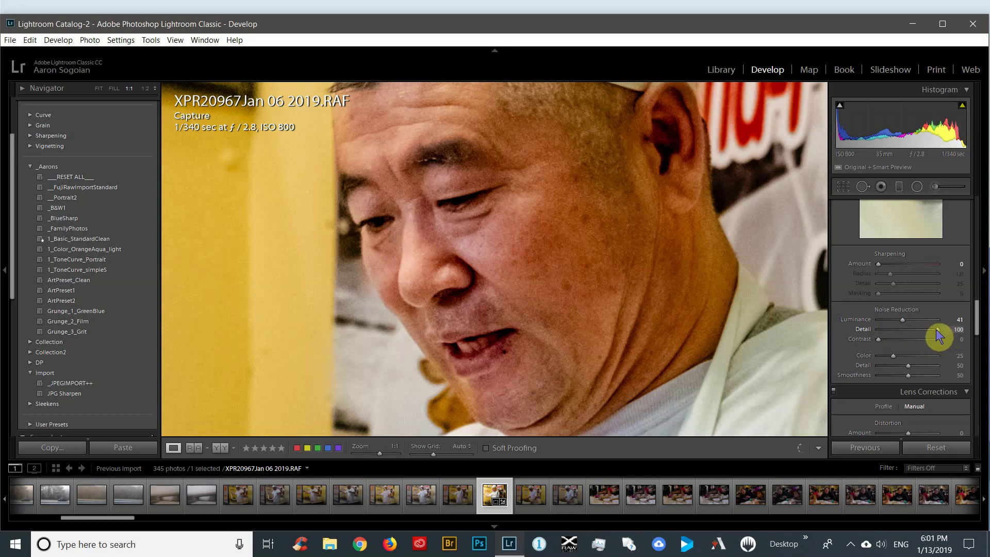
pyautogui.moveTo(939, 335); pyautogui.dragTo(851, 330)
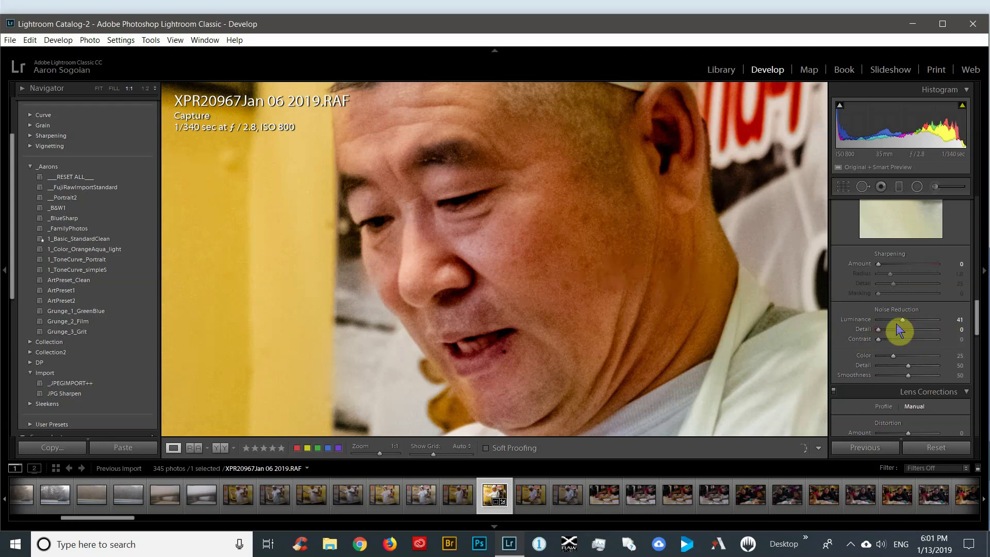
pyautogui.moveTo(899, 330); pyautogui.dragTo(939, 334)
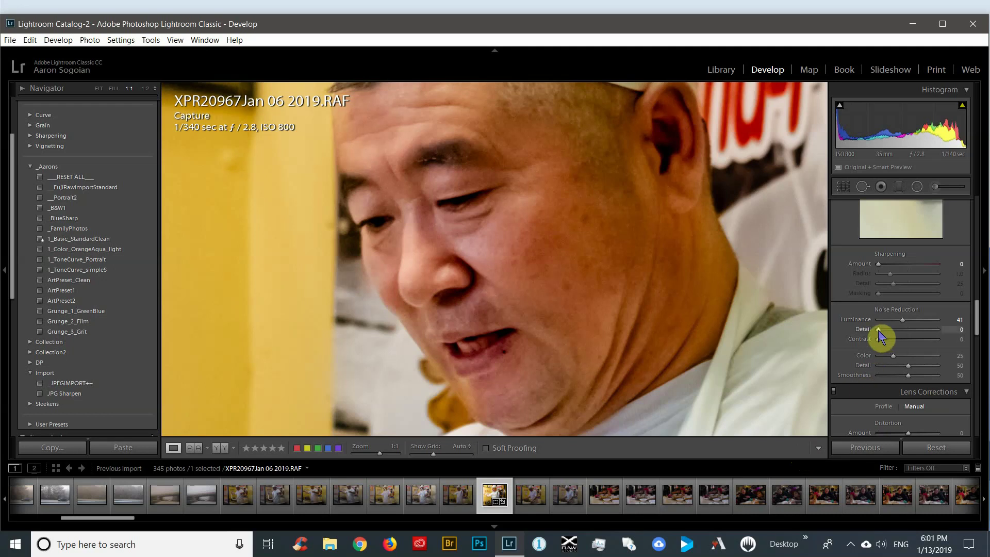
# Set the noise reduction to Luminance 20, Detail 70 and Contrast 19
pyautogui.moveTo(879, 330); pyautogui.dragTo(902, 337)
pyautogui.moveTo(891, 322); pyautogui.dragTo(887, 324)
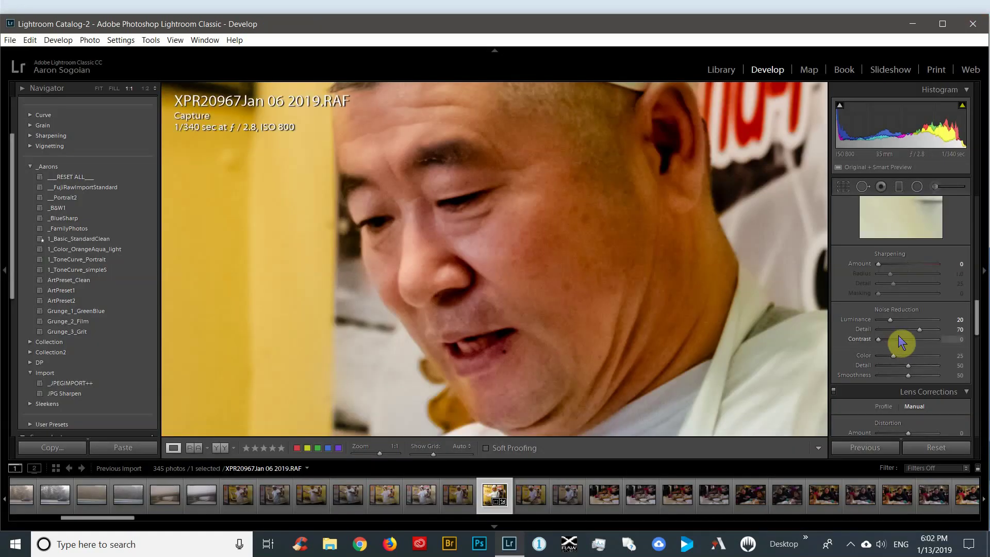
pyautogui.moveTo(880, 339); pyautogui.dragTo(889, 339)
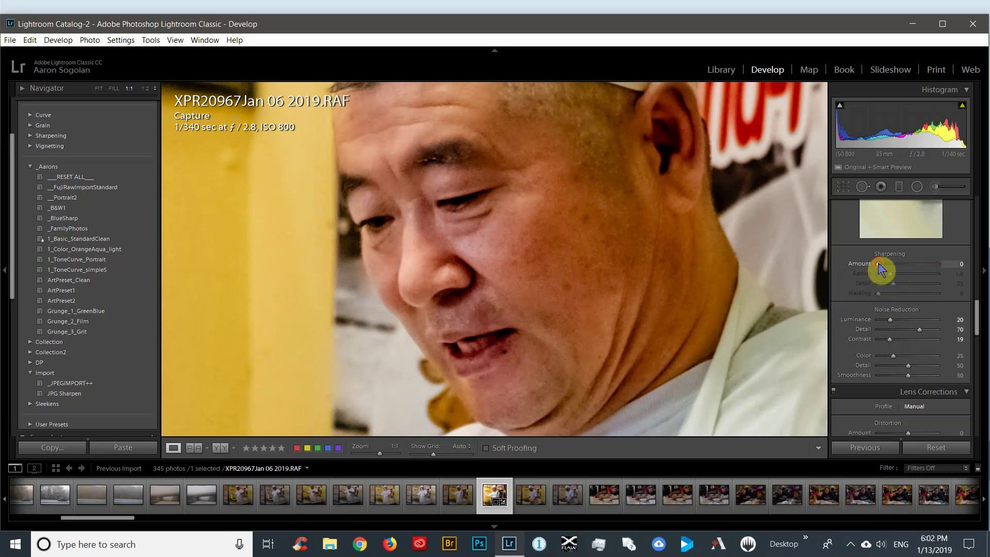
# Sharpen the photo with Amount 53, Radius 0.7 and Detail 76, and set Masking to 71 using the edge mask preview
pyautogui.moveTo(885, 264); pyautogui.dragTo(929, 284)
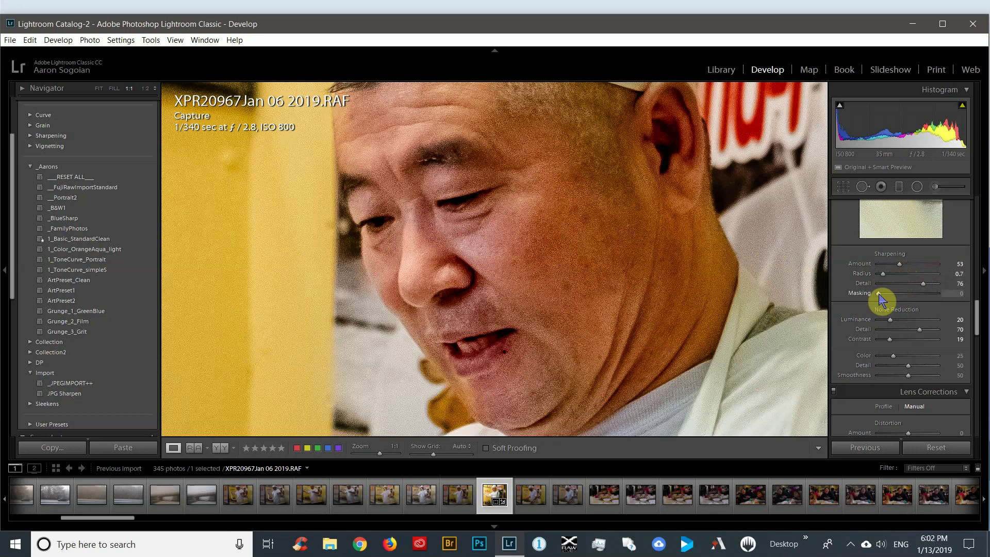
pyautogui.press('alt')
pyautogui.moveTo(879, 293); pyautogui.dragTo(923, 296)
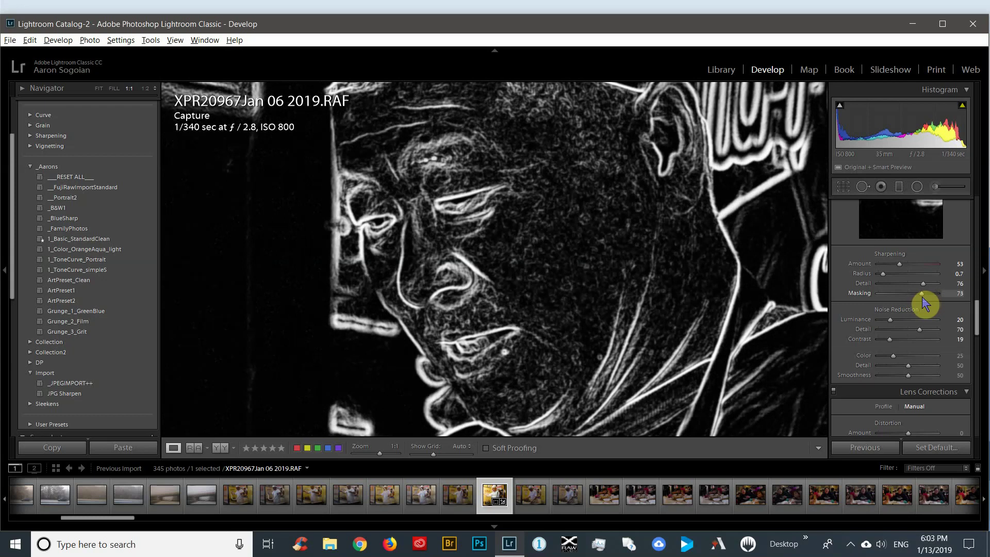
pyautogui.moveTo(922, 296); pyautogui.dragTo(922, 296)
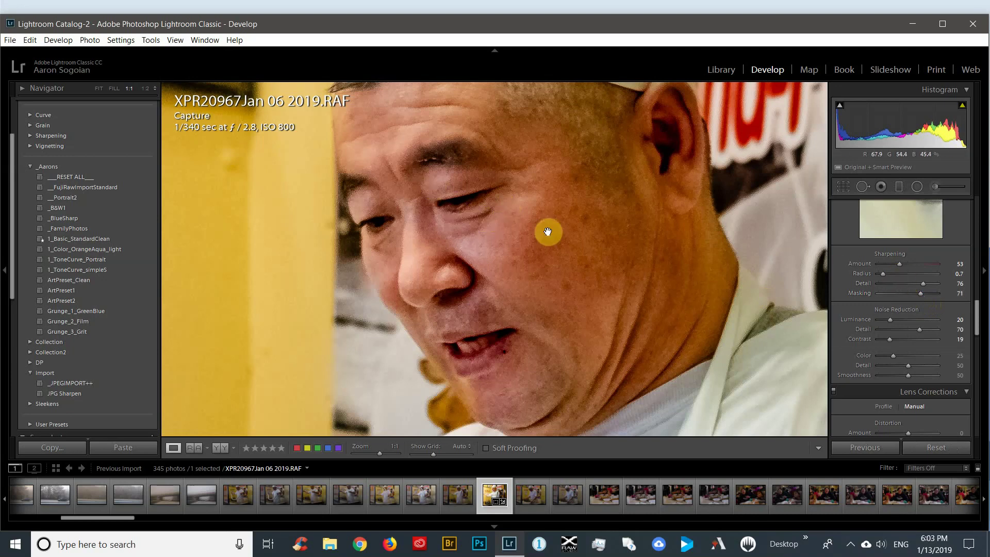
# Soften the sharpening to Amount 44, Detail 63 and Masking 63, and review the whole photo and the chef's face
pyautogui.moveTo(920, 293); pyautogui.dragTo(919, 284)
pyautogui.click(499, 231)
pyautogui.click(500, 231)
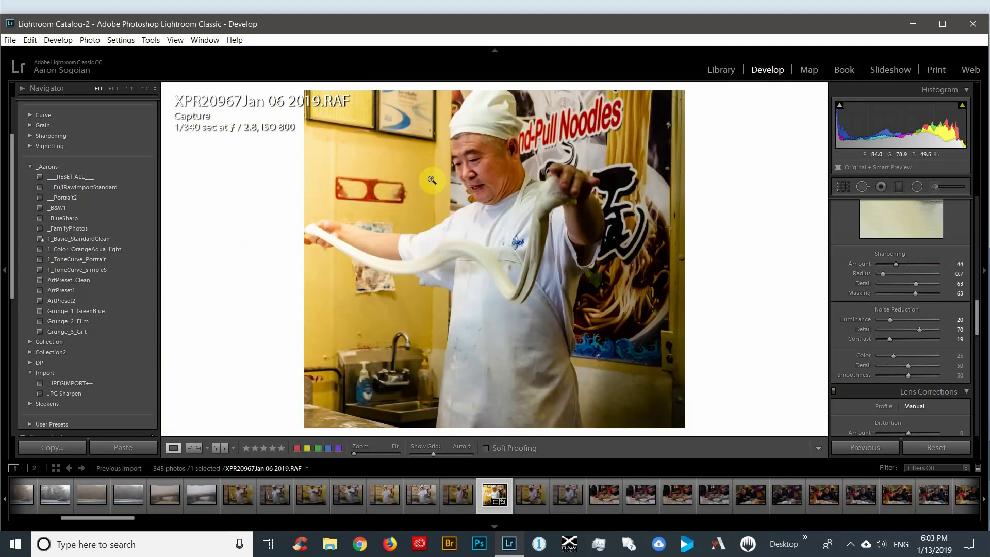
pyautogui.click(112, 88)
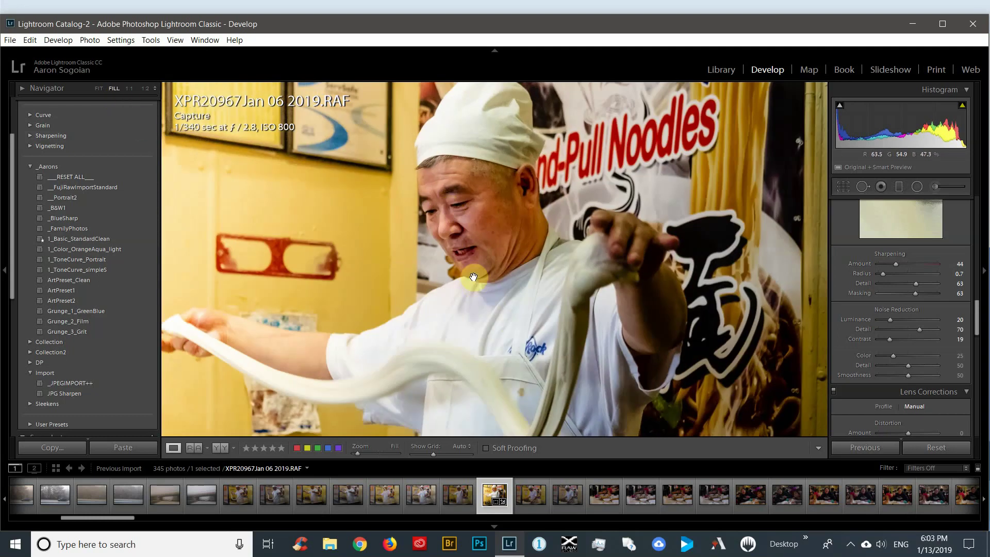
pyautogui.moveTo(474, 277); pyautogui.dragTo(477, 231)
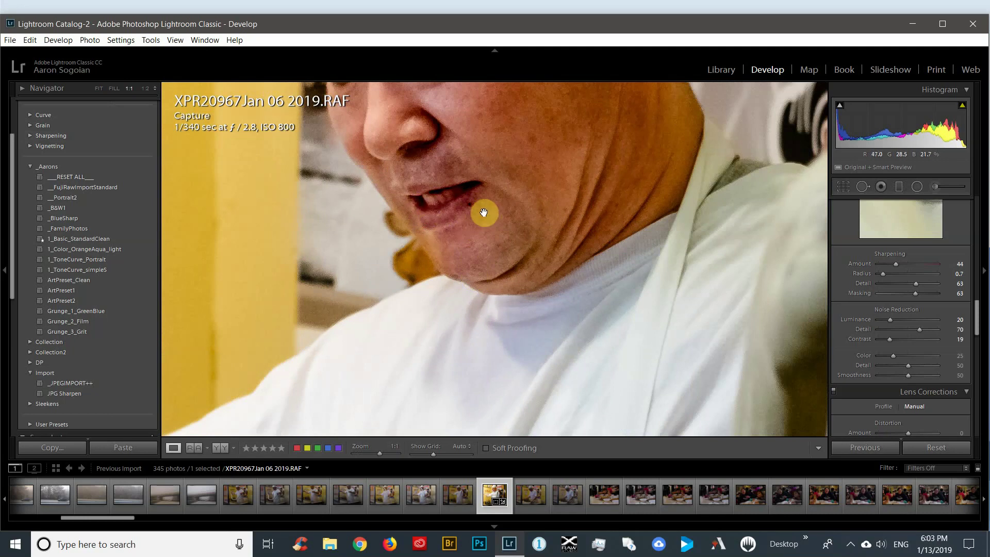
# Fit the whole chef photo in view, open its export settings and name the export subfolder test1
pyautogui.click(569, 284)
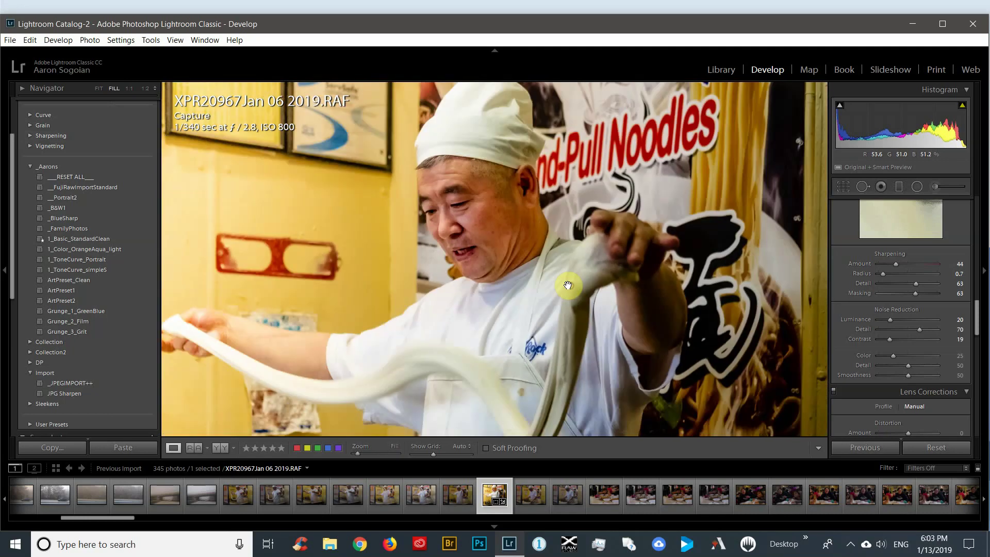
pyautogui.click(444, 307)
pyautogui.click(447, 307)
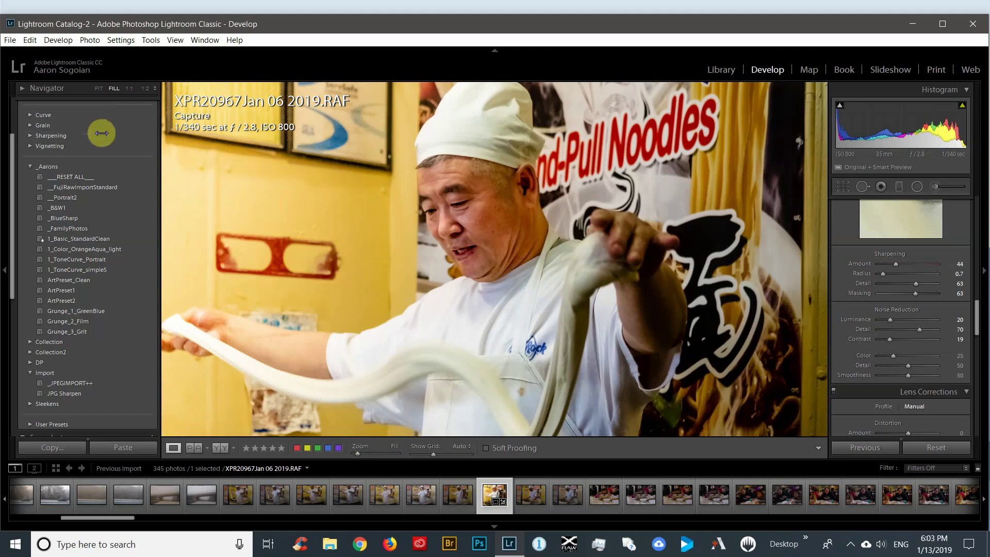
pyautogui.click(100, 88)
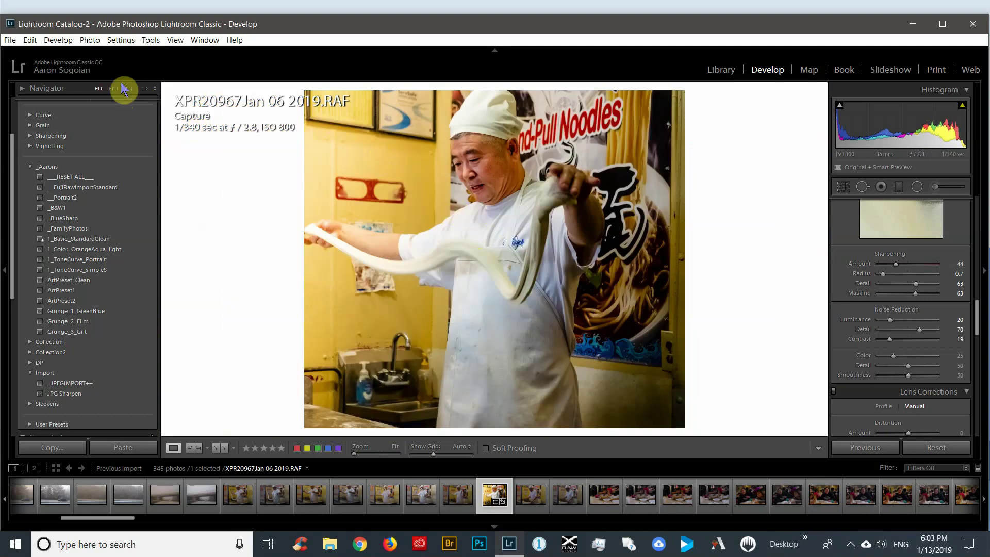
pyautogui.rightClick(429, 180)
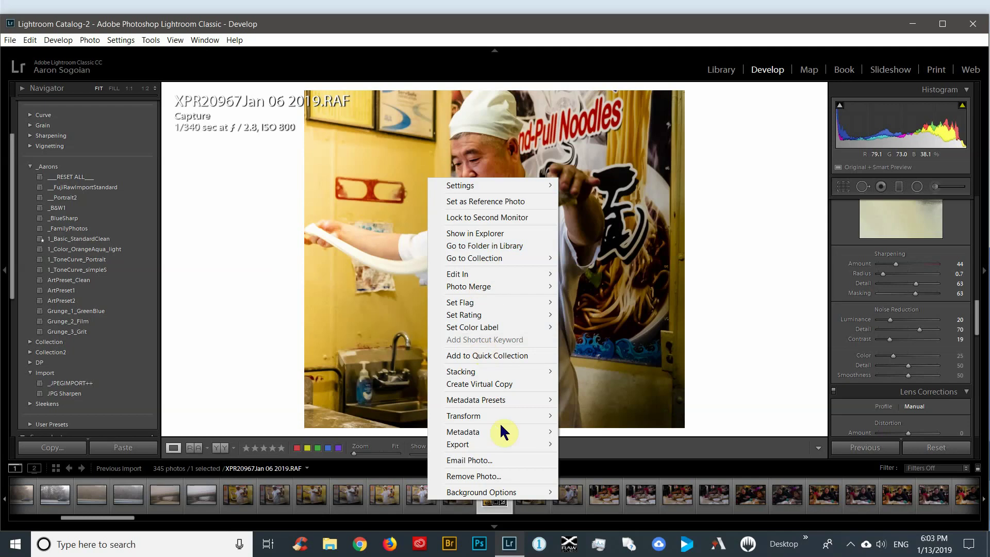
pyautogui.moveTo(497, 446)
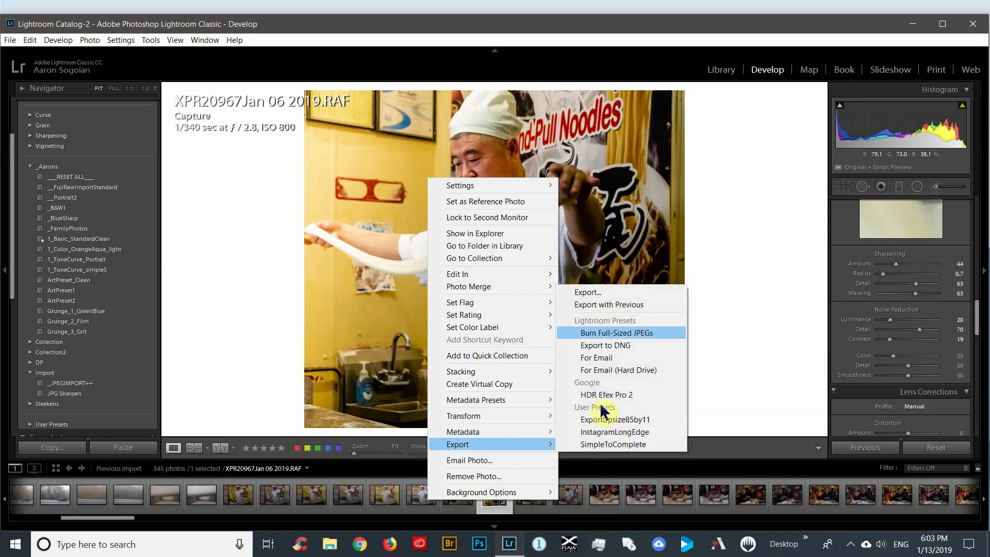
pyautogui.click(598, 292)
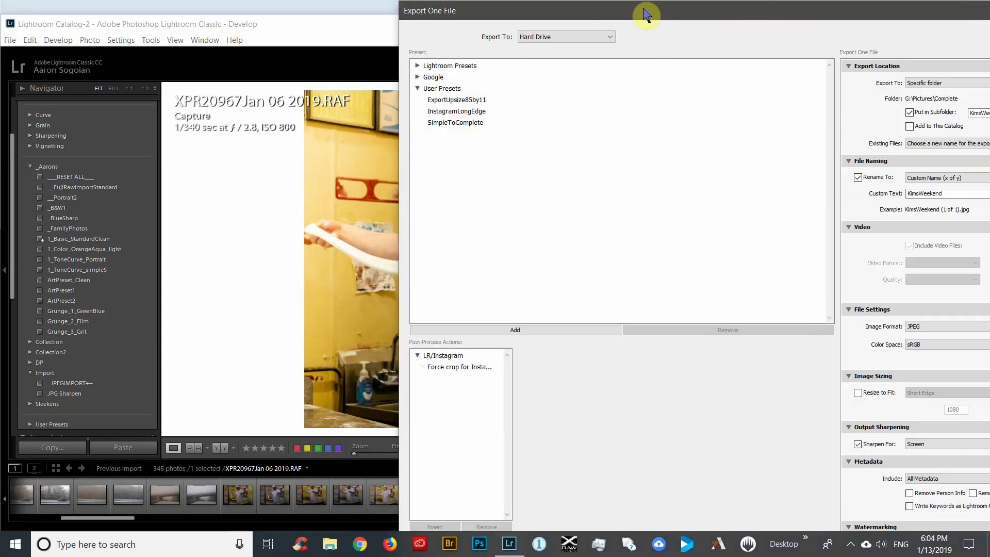
pyautogui.moveTo(641, 11); pyautogui.dragTo(403, 36)
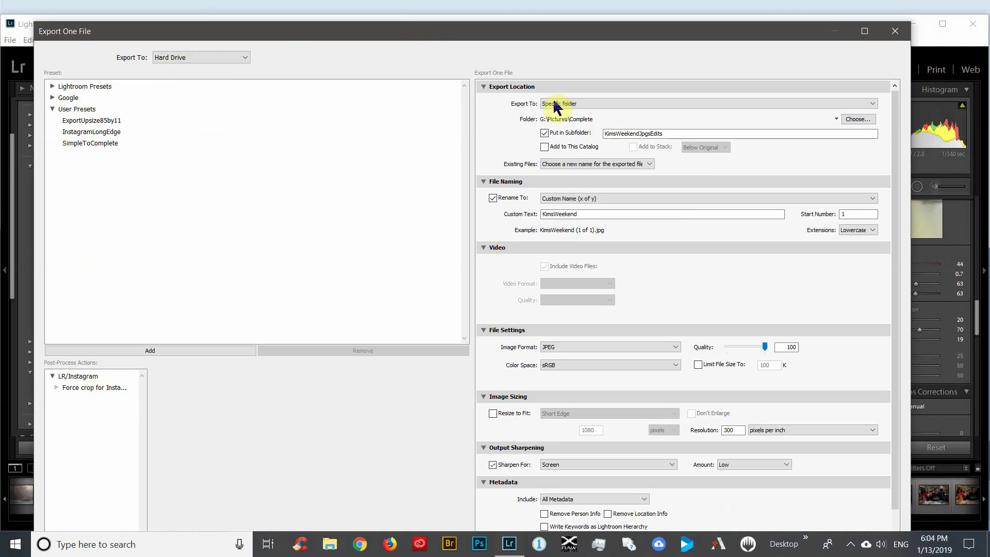
pyautogui.doubleClick(668, 133)
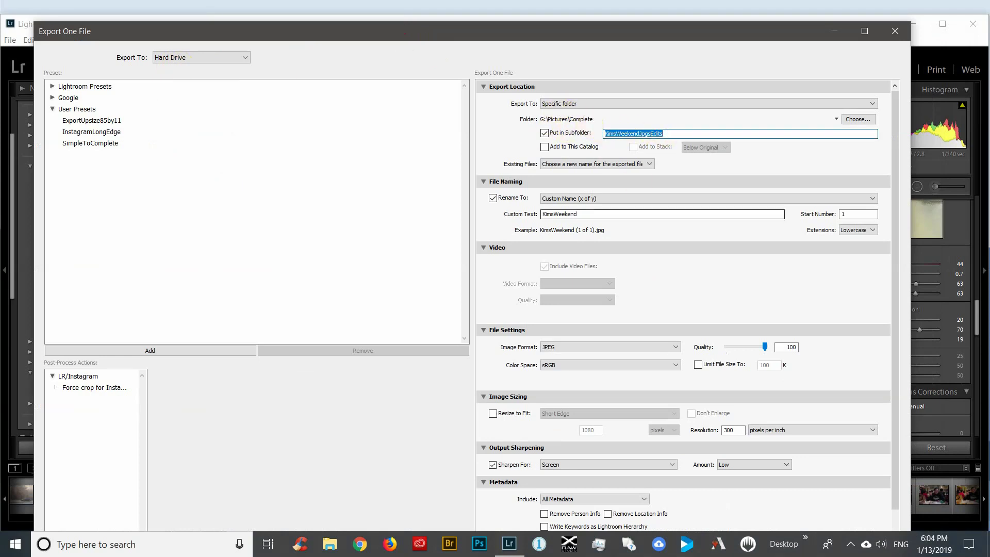
pyautogui.write('test1')
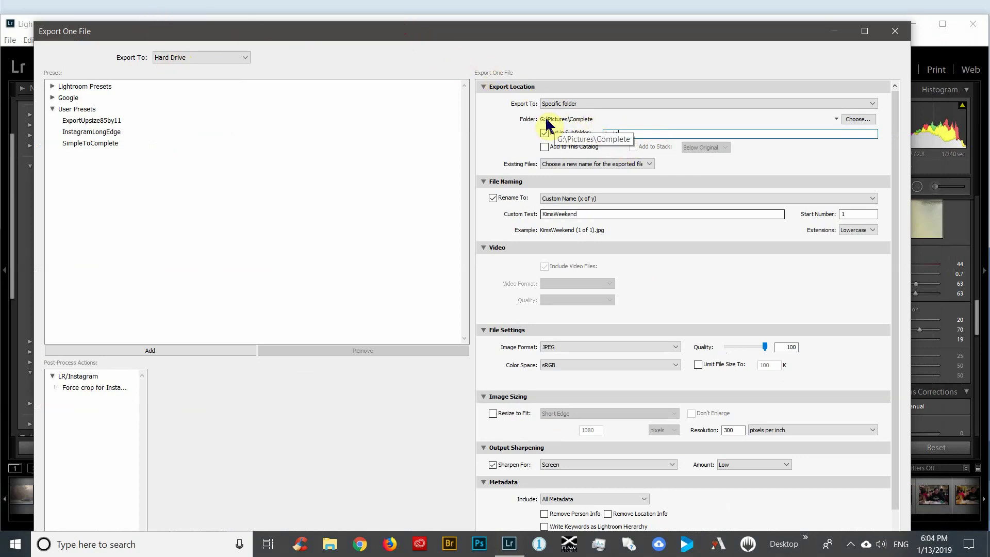
# Choose the Output folder of the catalog stored under CaptureOne on the SSD2 (S:) drive as the export destination
pyautogui.click(852, 120)
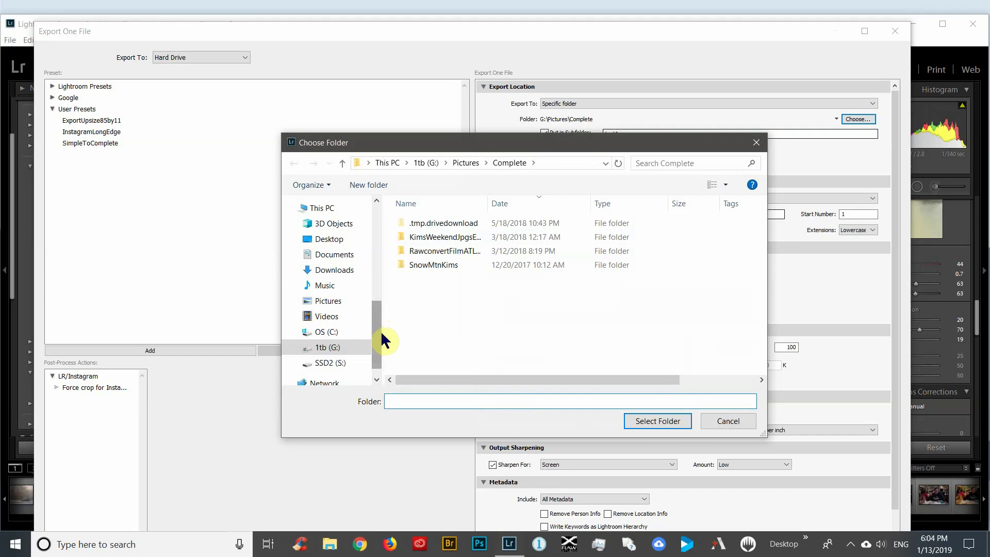
pyautogui.click(333, 365)
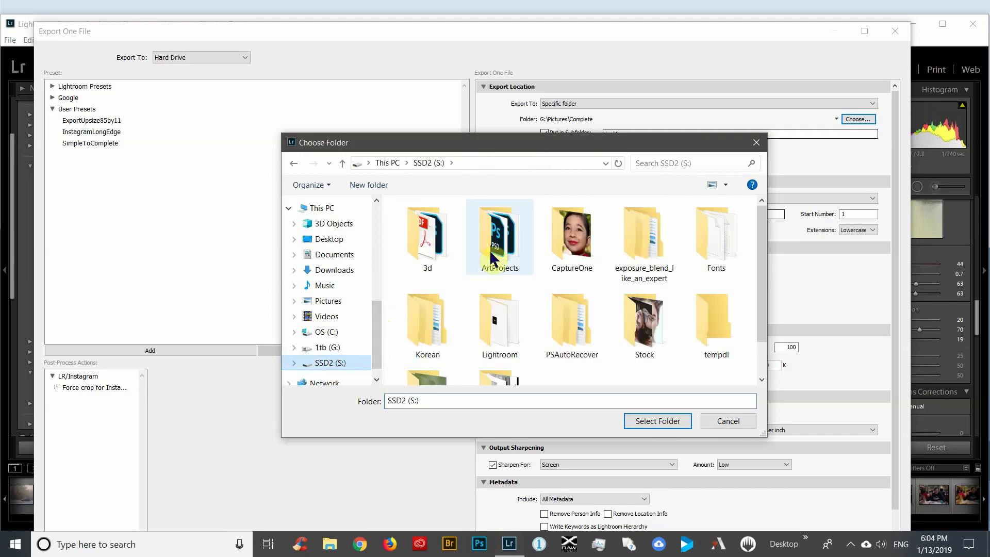
pyautogui.click(570, 254)
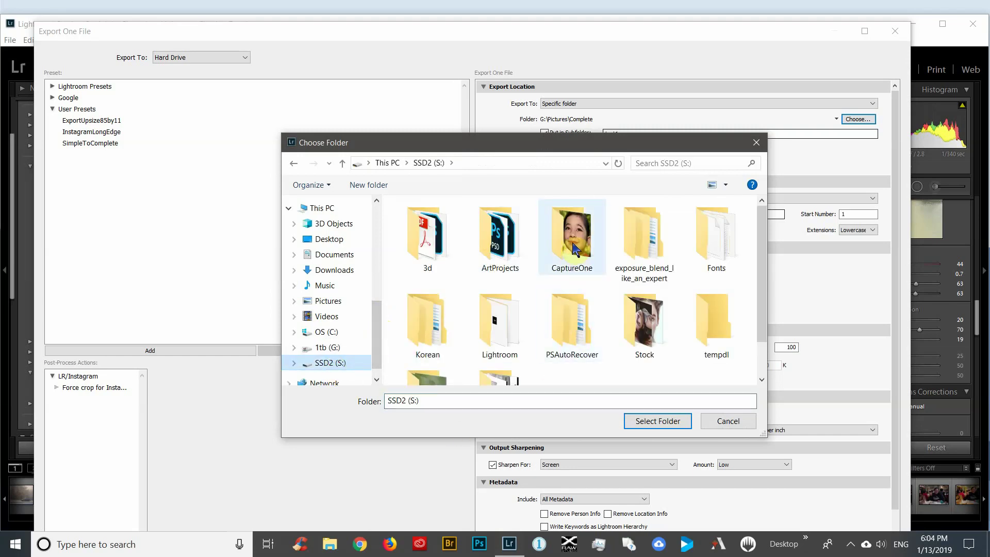
pyautogui.doubleClick(572, 252)
pyautogui.click(498, 233)
pyautogui.doubleClick(498, 233)
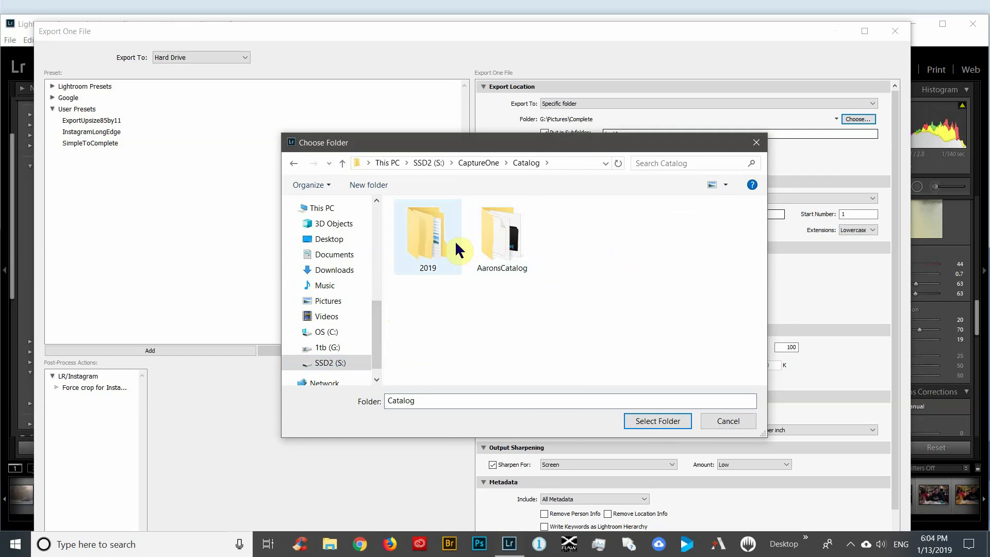
pyautogui.click(484, 162)
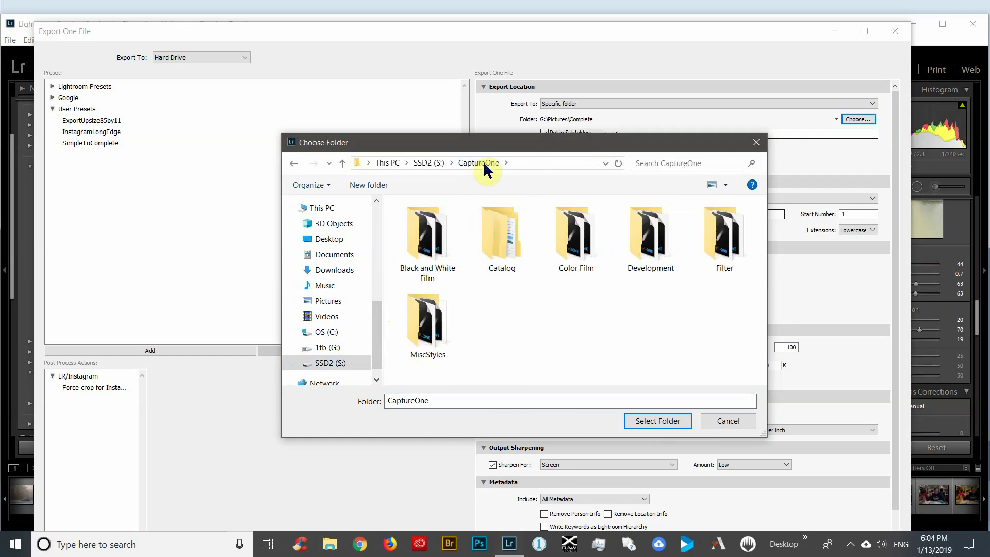
pyautogui.doubleClick(503, 227)
pyautogui.doubleClick(505, 231)
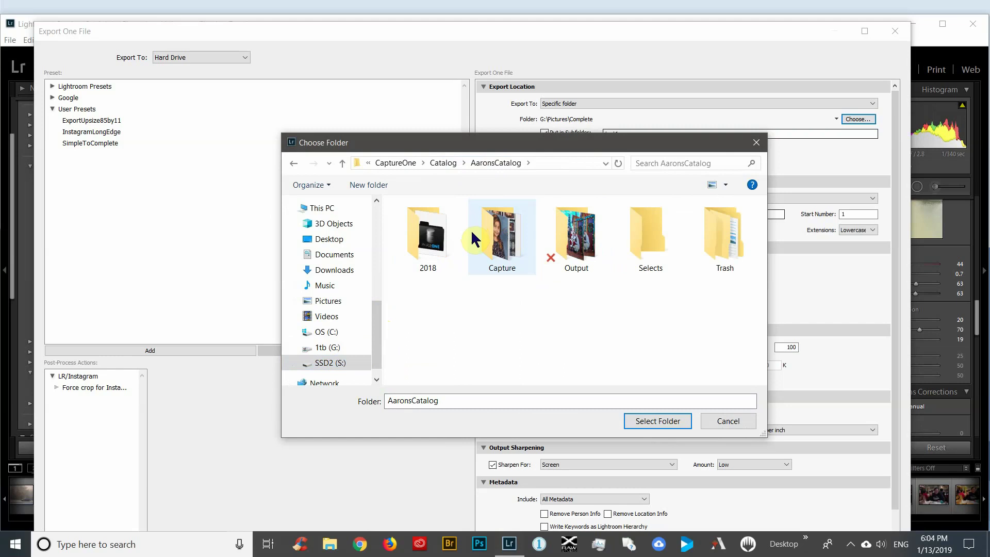
pyautogui.click(576, 236)
pyautogui.click(659, 422)
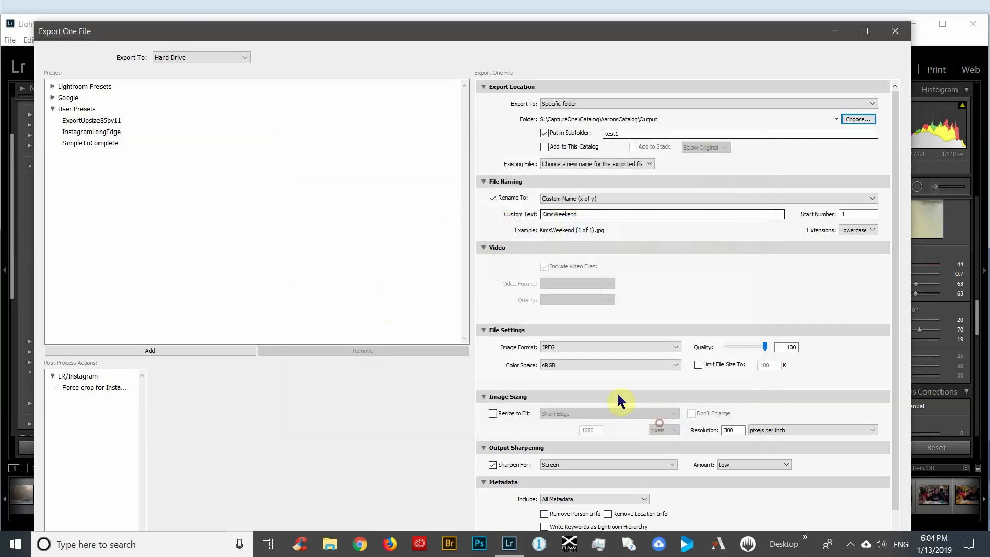
# Turn off saving into a subfolder and turn off renaming for the exported file
pyautogui.click(620, 133)
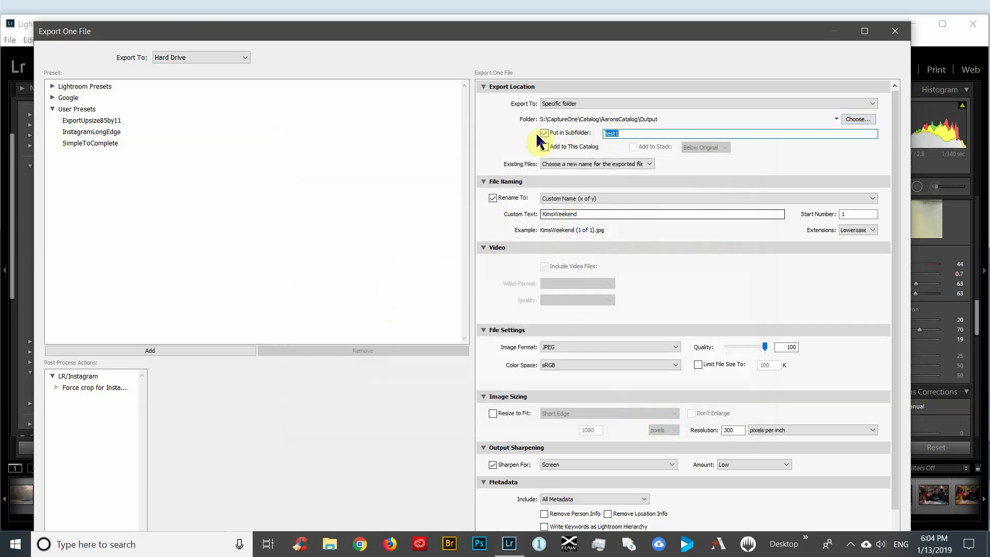
pyautogui.click(545, 133)
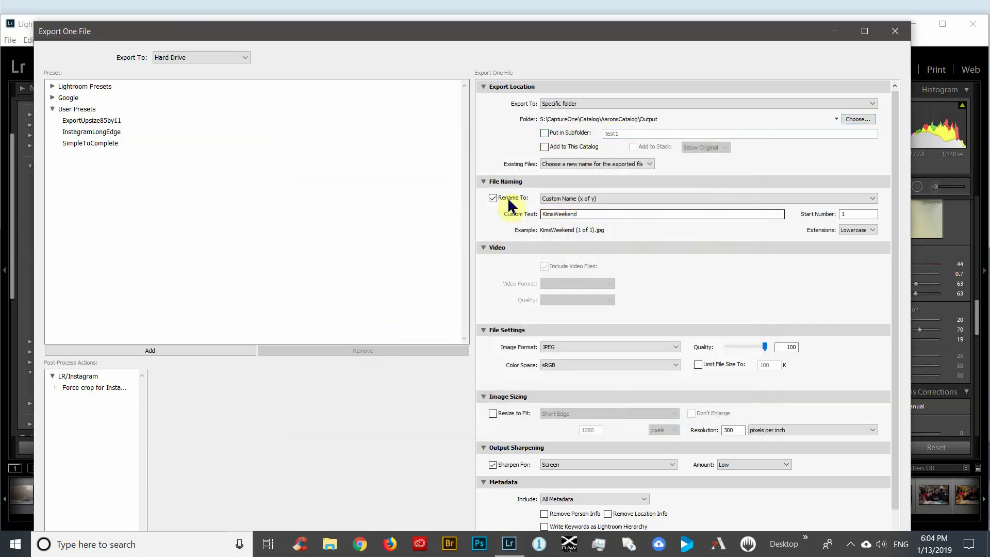
pyautogui.click(493, 198)
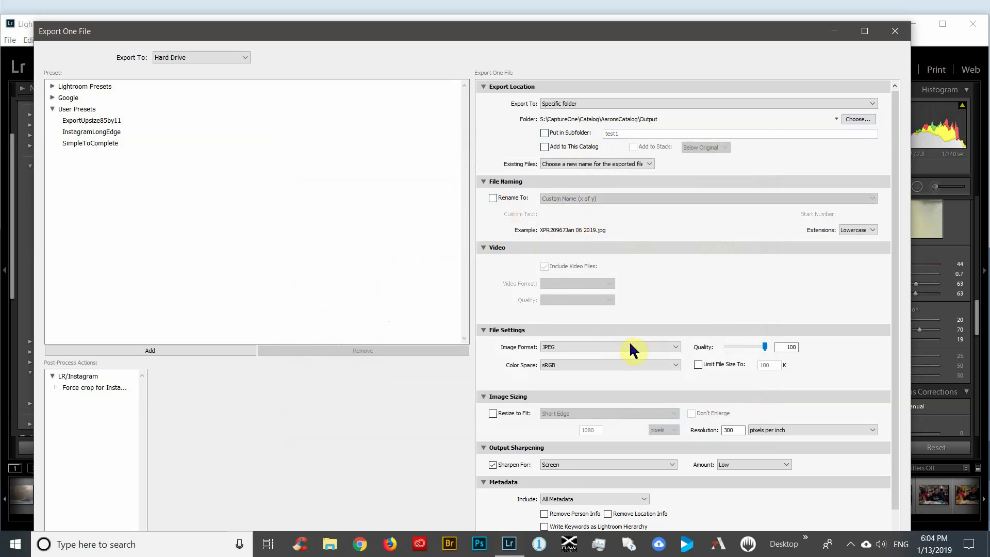
# Keep JPEG as the image format and Low output sharpening for Screen, and export the photo
pyautogui.click(571, 350)
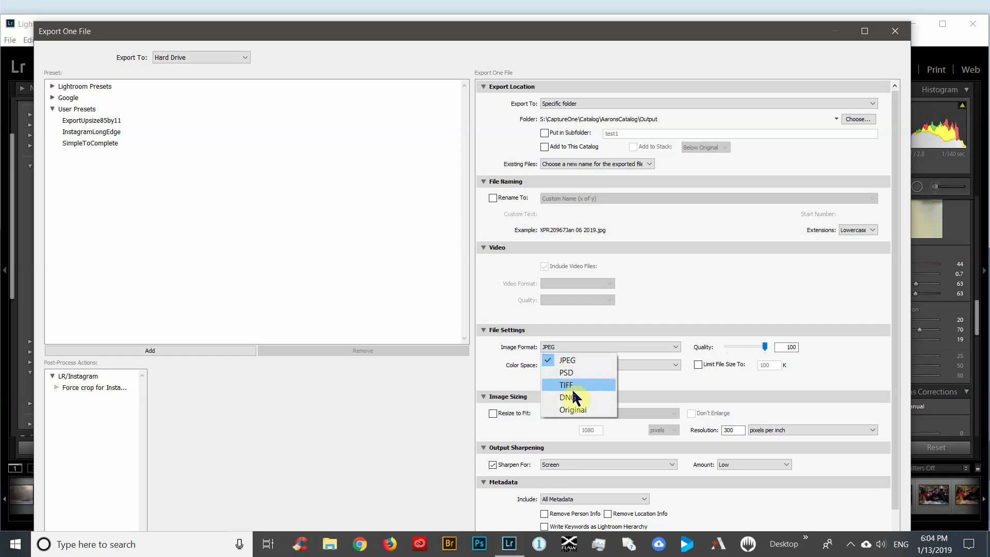
pyautogui.click(576, 360)
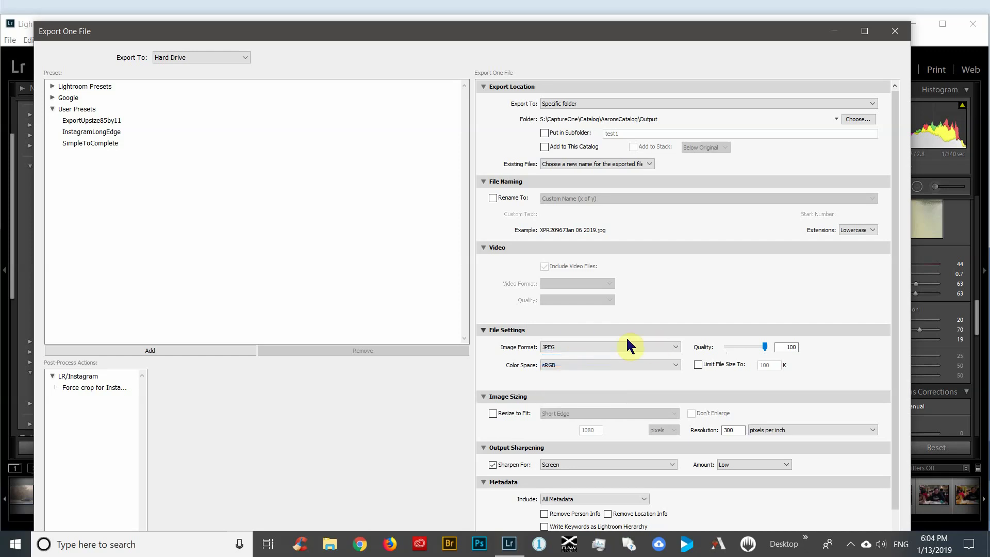
pyautogui.scroll(-2, 897, 247)
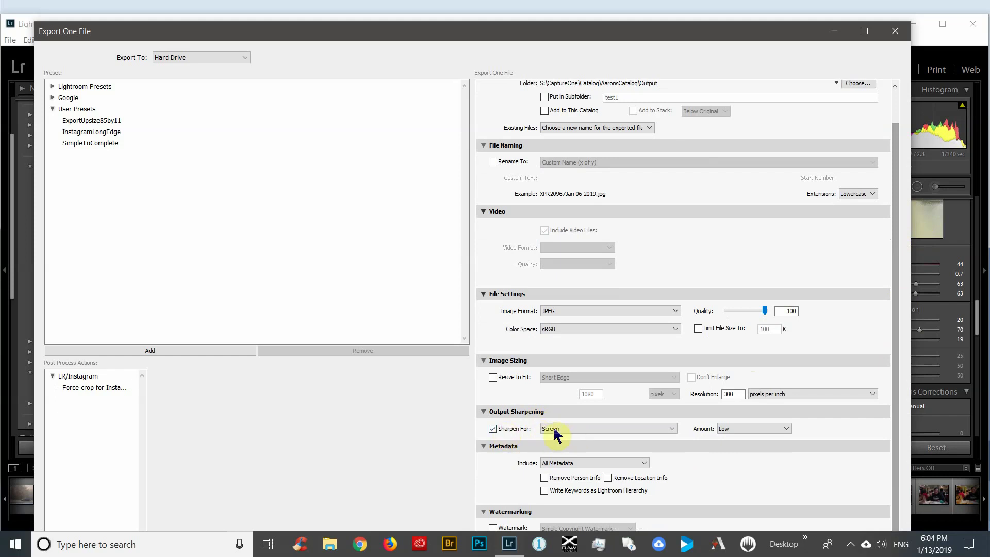
pyautogui.click(492, 429)
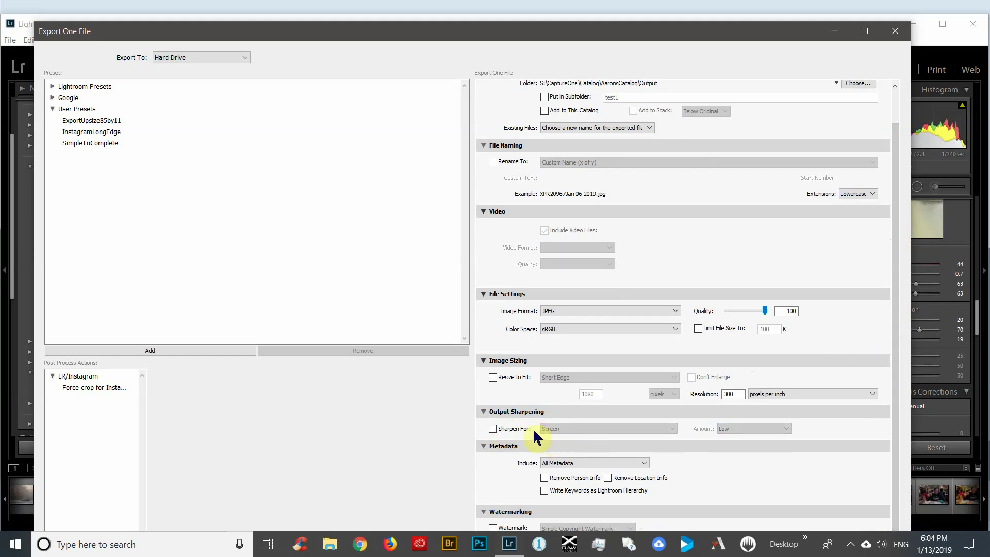
pyautogui.click(493, 429)
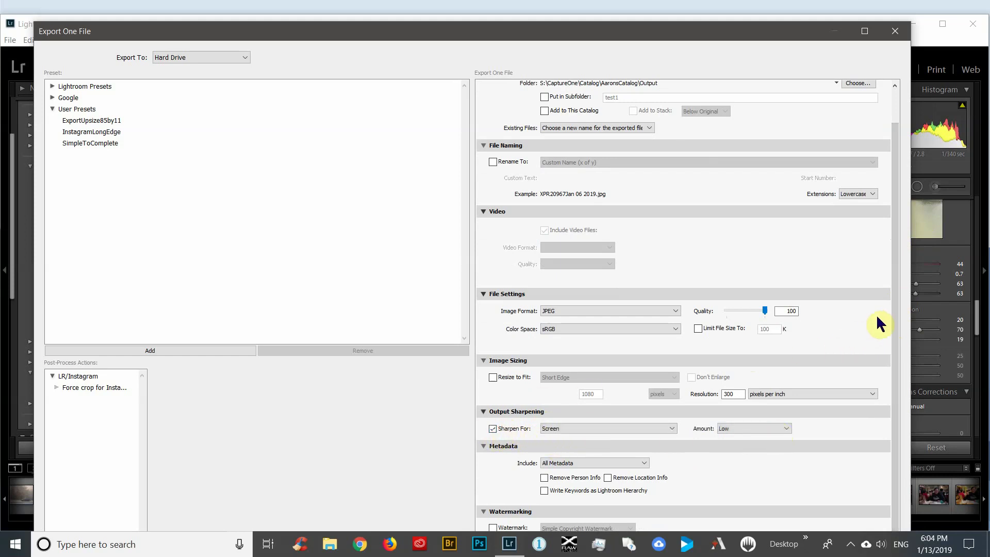
pyautogui.moveTo(669, 31); pyautogui.dragTo(678, 67)
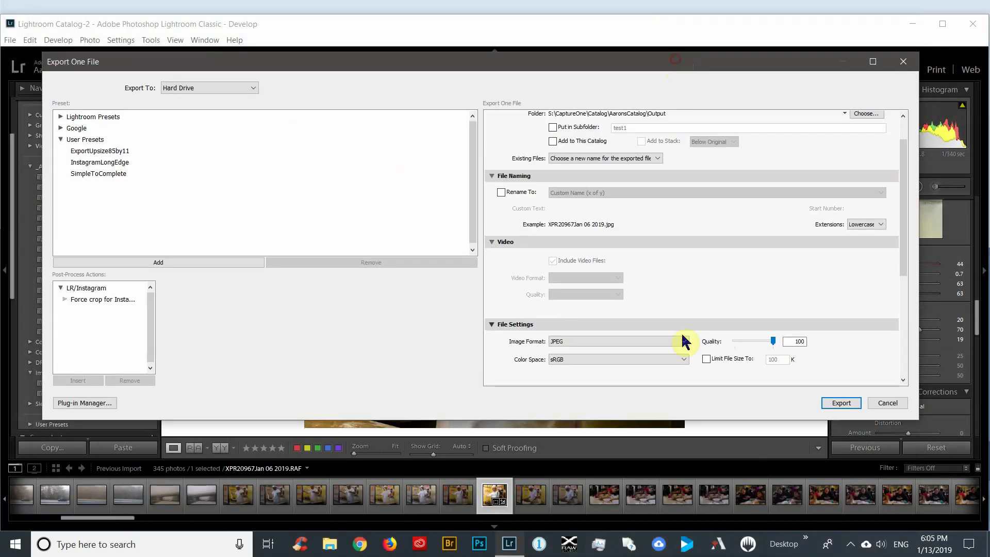
pyautogui.click(848, 404)
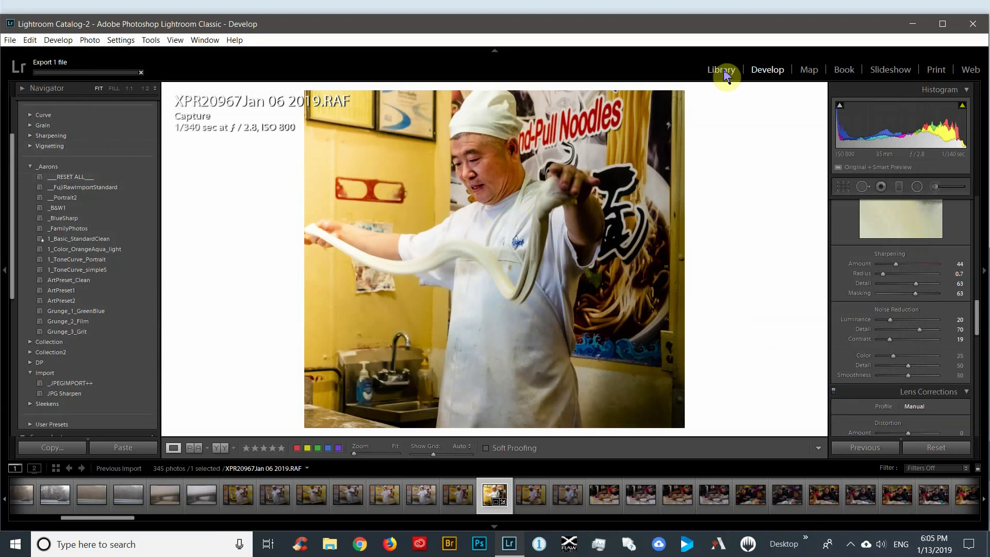
# Collapse the develop presets and expand the Navigator preview
pyautogui.scroll(3, 67, 188)
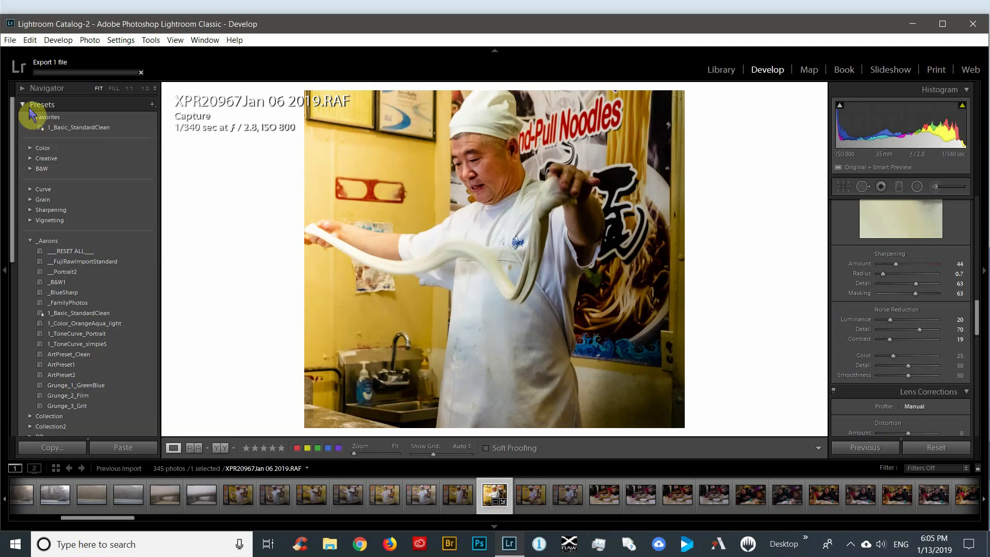
pyautogui.click(23, 105)
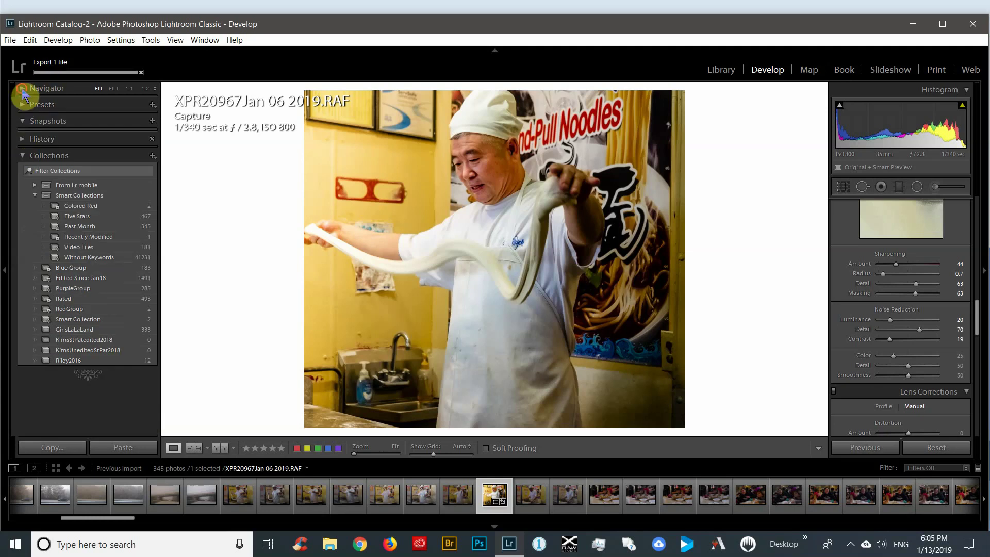
pyautogui.click(23, 89)
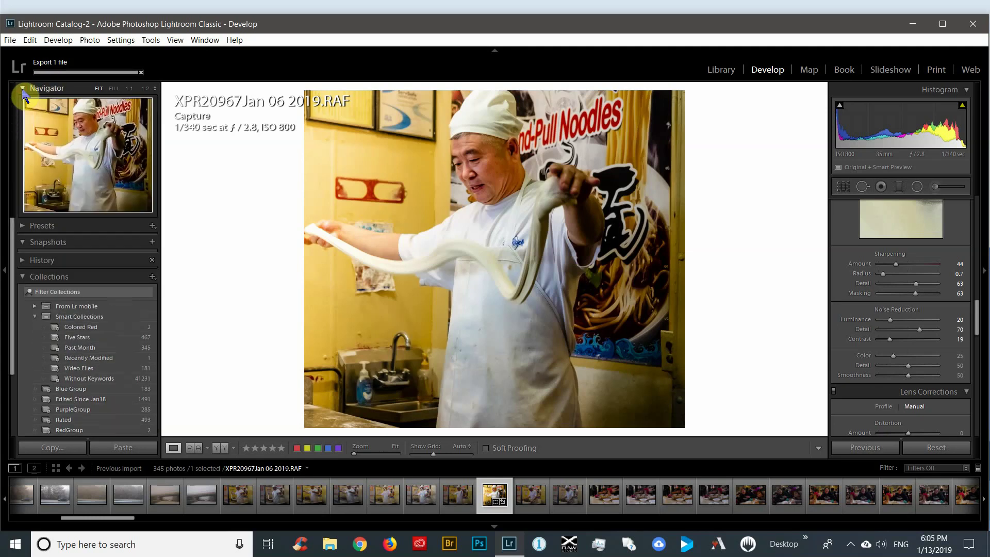
# In the Library module, create a virtual copy of the edited chef photo and reset the copy's develop settings
pyautogui.click(720, 72)
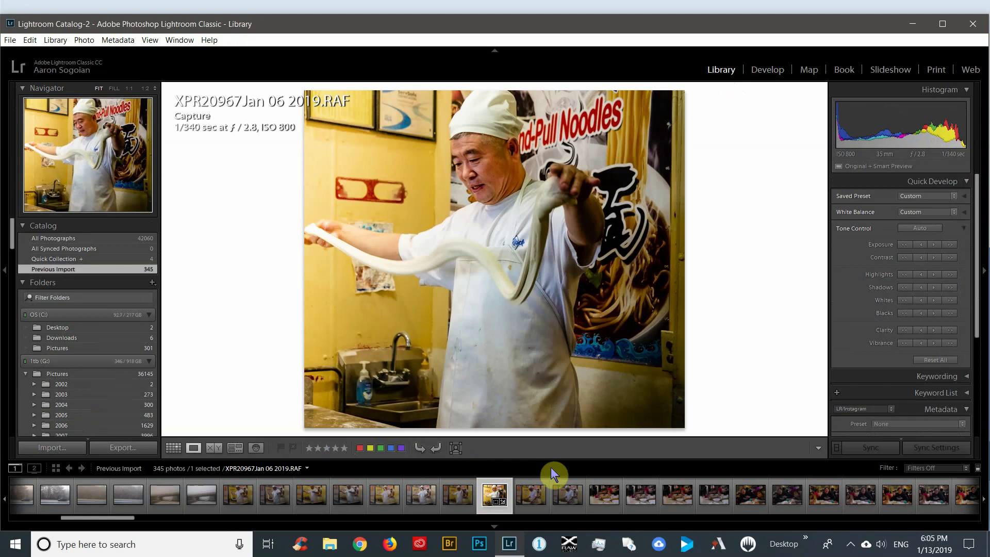
pyautogui.rightClick(493, 499)
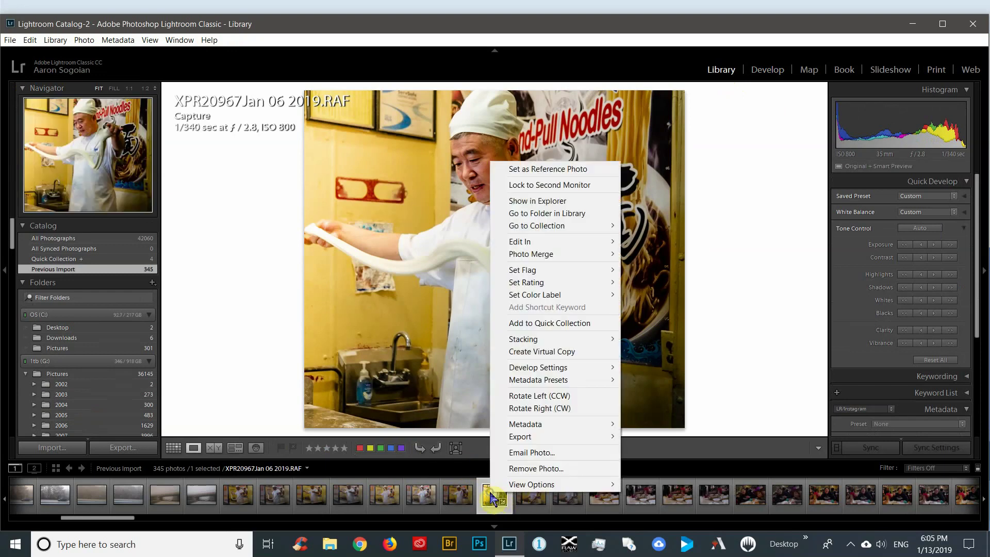
pyautogui.click(537, 354)
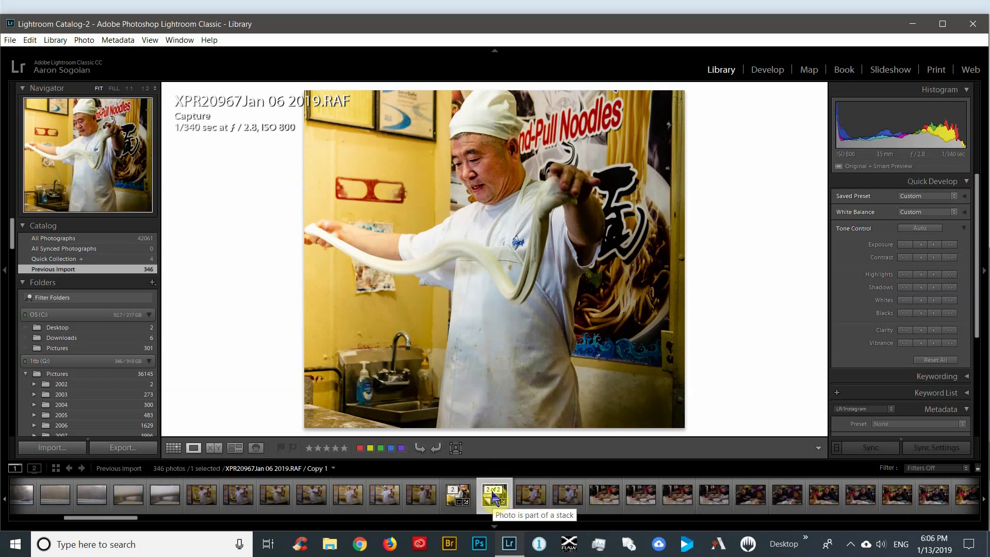
pyautogui.rightClick(494, 498)
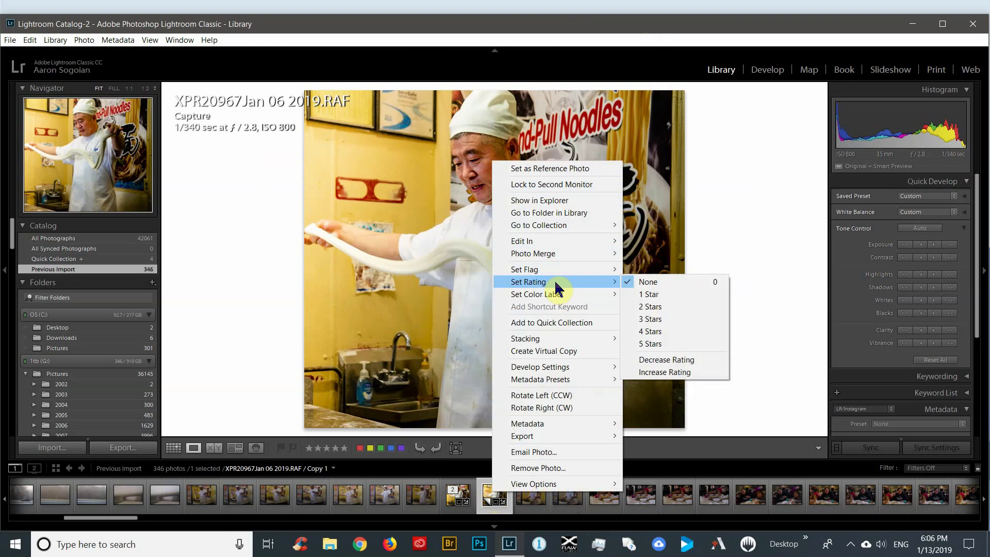
pyautogui.moveTo(578, 371)
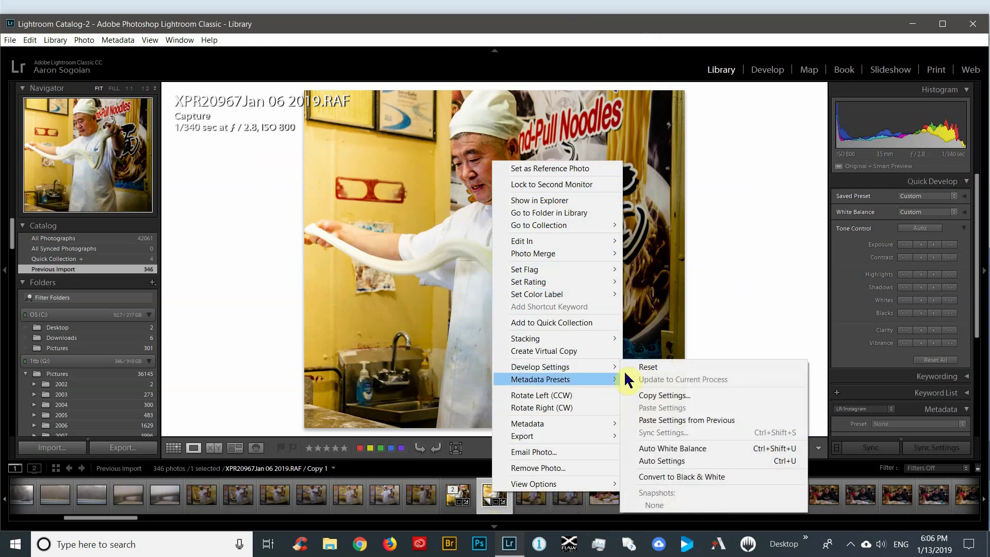
pyautogui.click(651, 368)
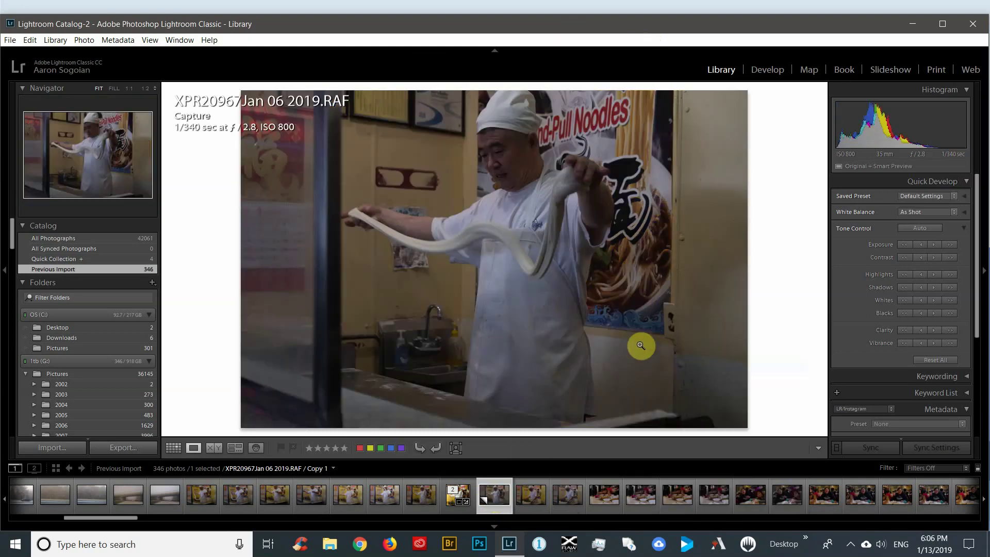
# Open the reset virtual copy in the Develop module and crop it around the chef, cutting off the dark window area beside him
pyautogui.click(459, 509)
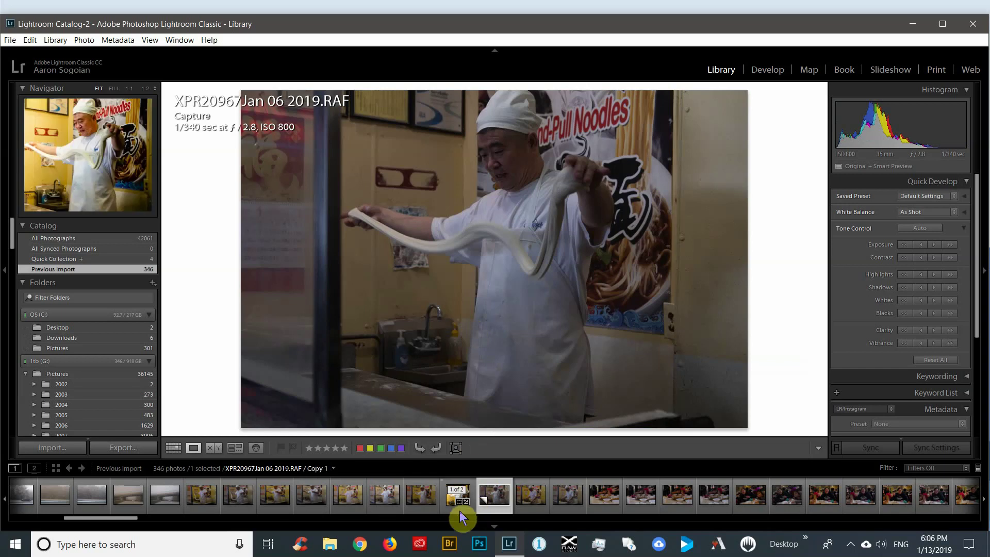
pyautogui.click(498, 511)
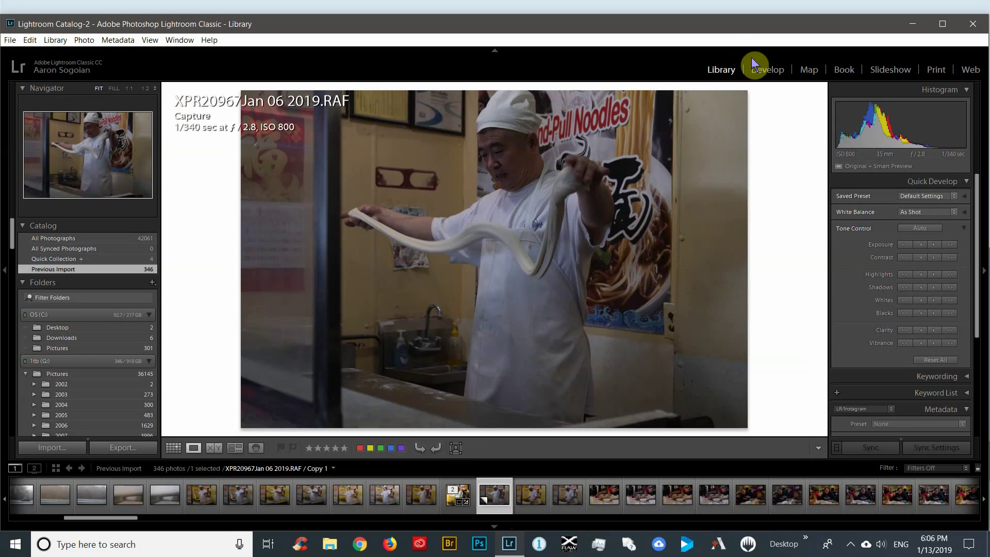
pyautogui.click(765, 76)
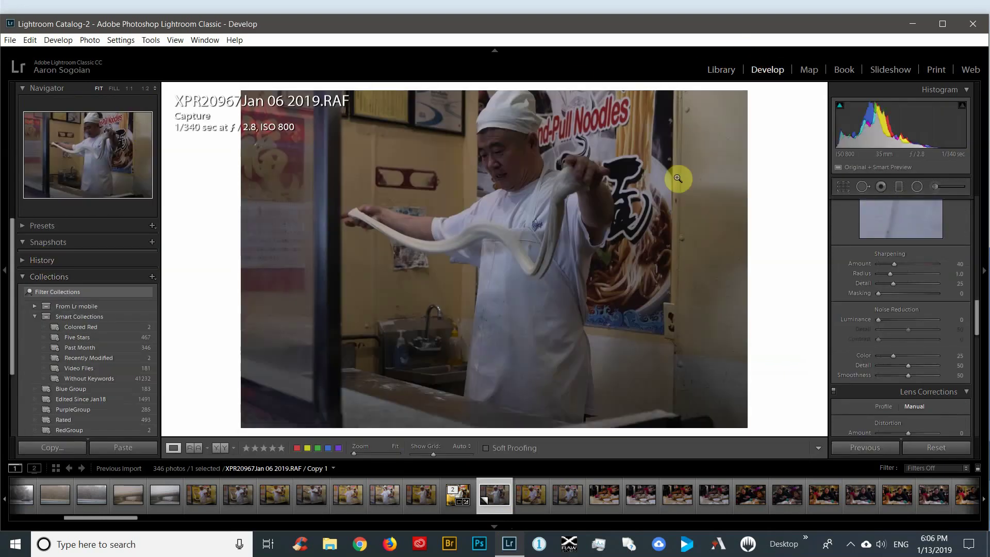
pyautogui.scroll(10, 882, 227)
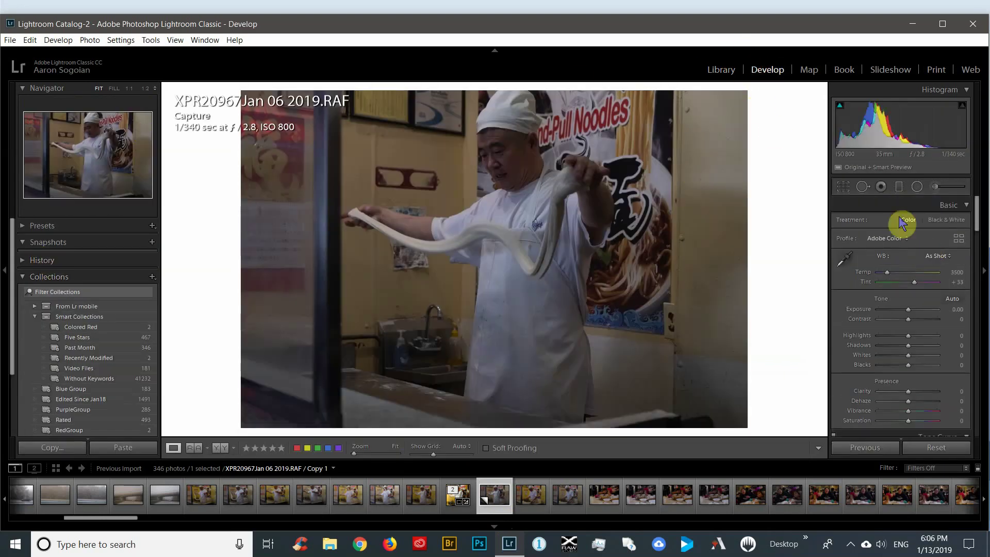
pyautogui.click(843, 188)
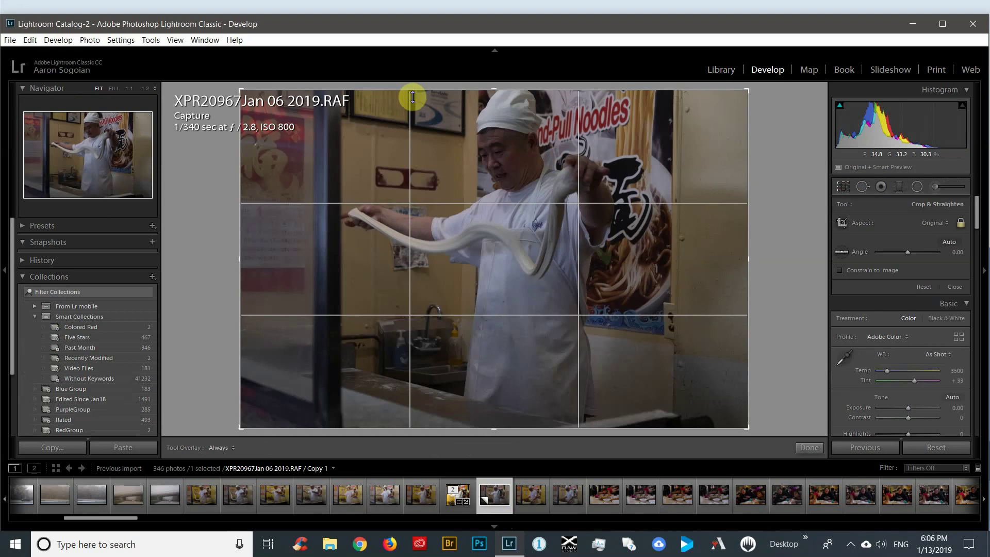
pyautogui.moveTo(749, 428); pyautogui.dragTo(730, 382)
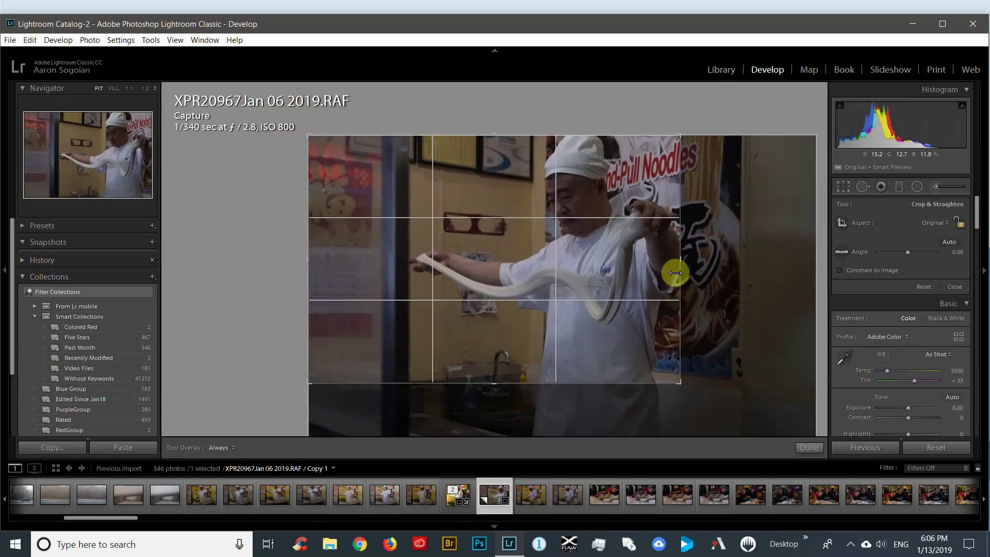
pyautogui.click(610, 246)
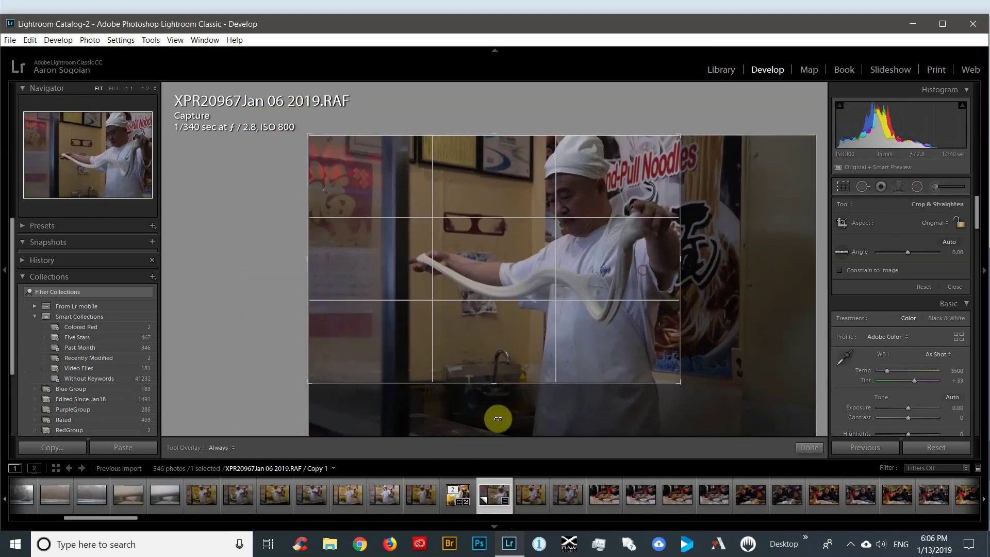
pyautogui.moveTo(496, 384); pyautogui.dragTo(496, 407)
pyautogui.moveTo(483, 275); pyautogui.dragTo(380, 269)
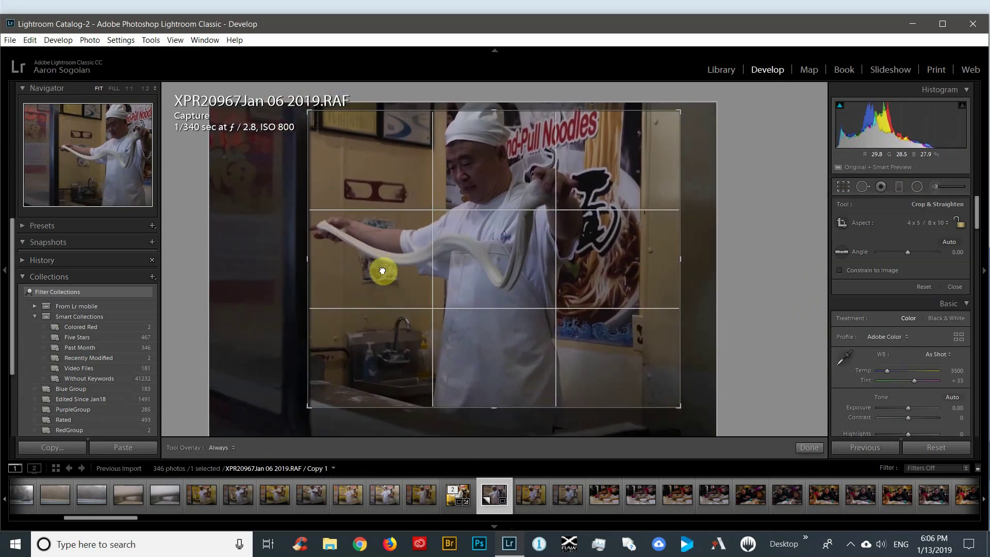
# Narrow the crop slightly at the sides, reposition the chef within the frame, and apply the crop
pyautogui.moveTo(674, 411); pyautogui.dragTo(667, 409)
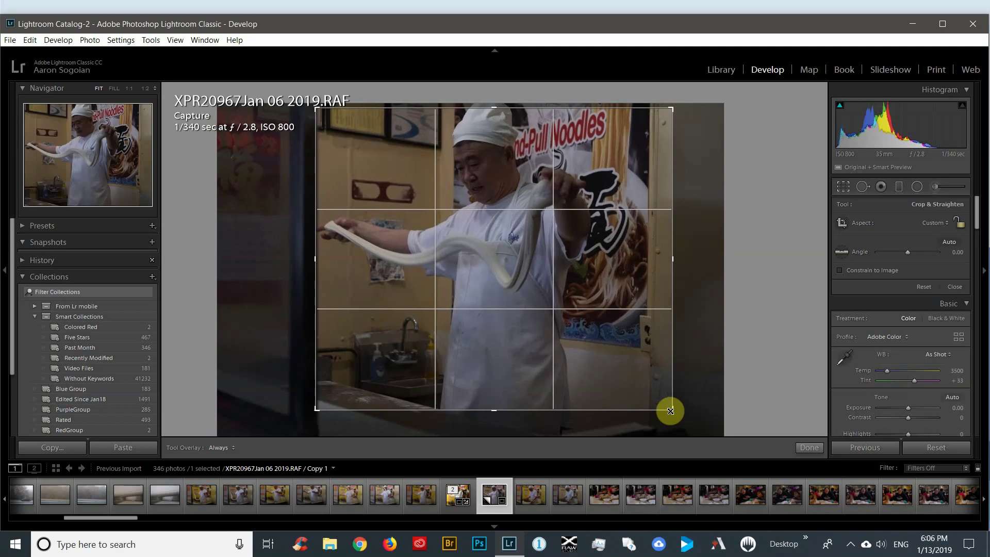
pyautogui.moveTo(554, 316); pyautogui.dragTo(544, 316)
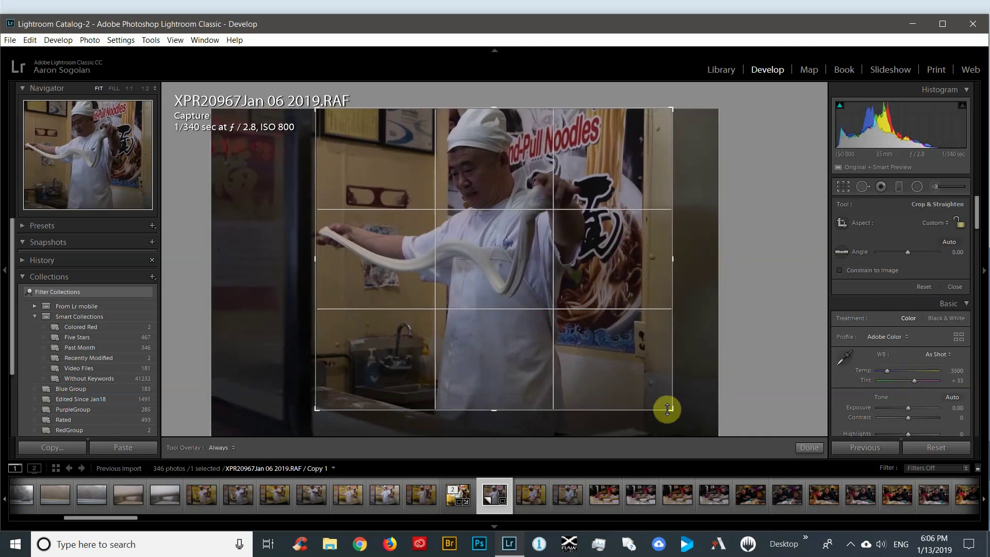
pyautogui.moveTo(672, 409); pyautogui.dragTo(659, 410)
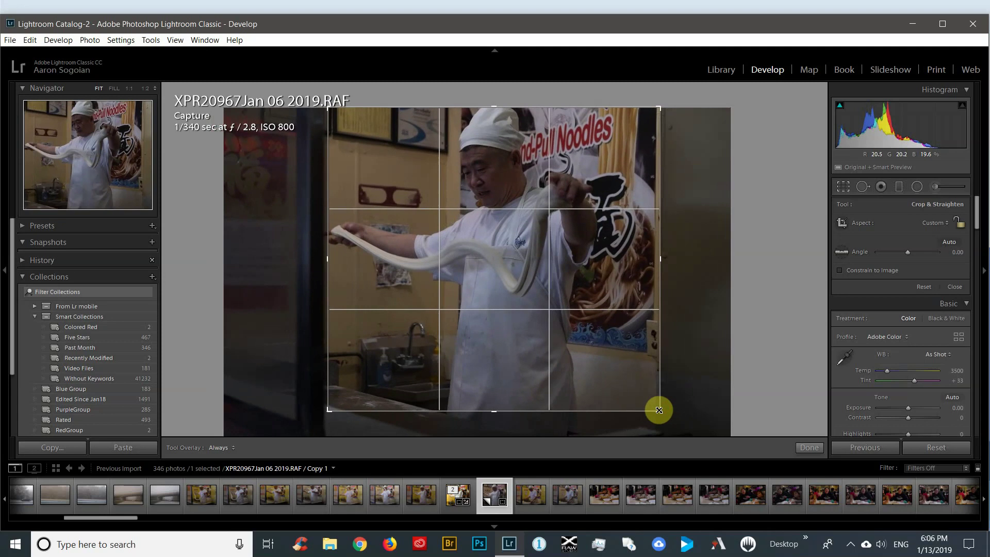
pyautogui.click(811, 456)
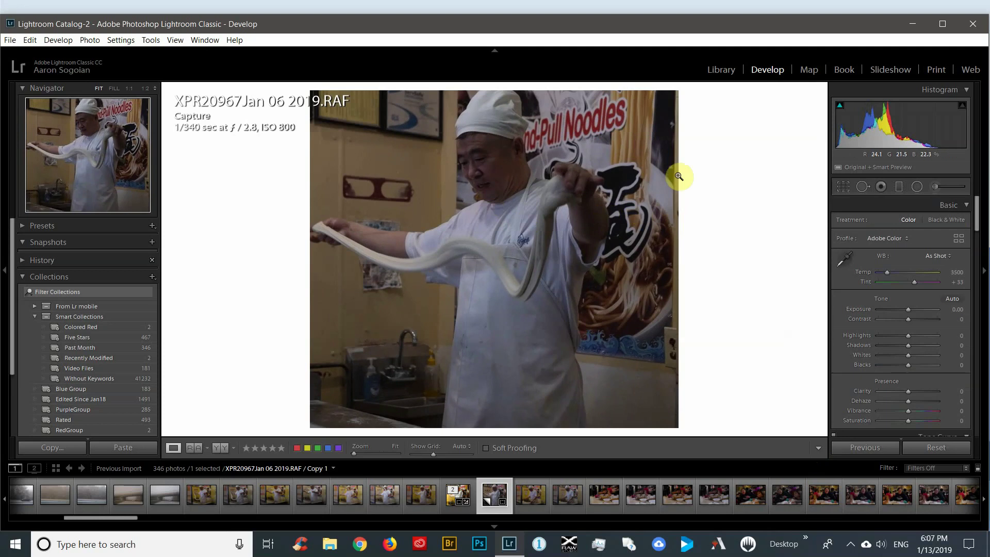
# In the Library module, set the cropped copy's white balance to Auto
pyautogui.click(719, 71)
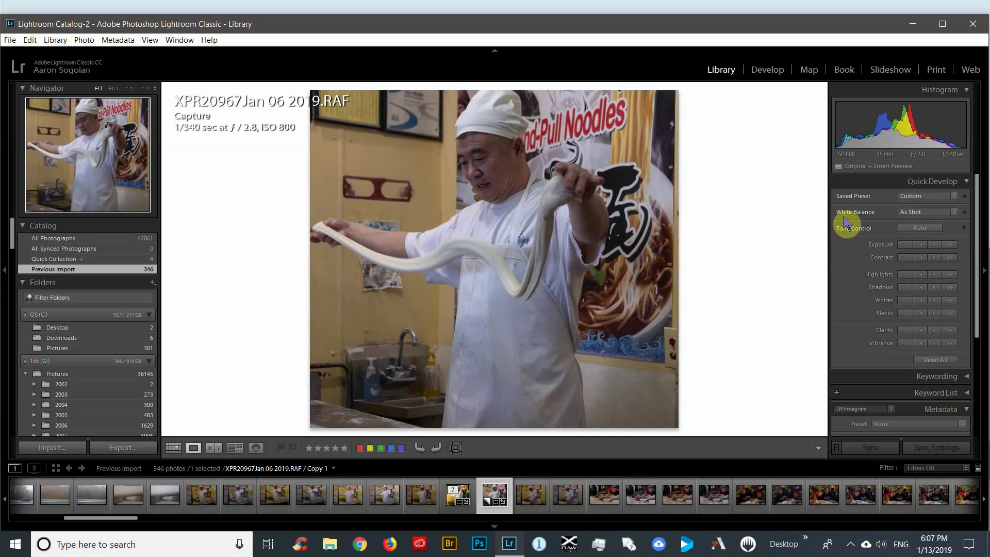
pyautogui.click(906, 213)
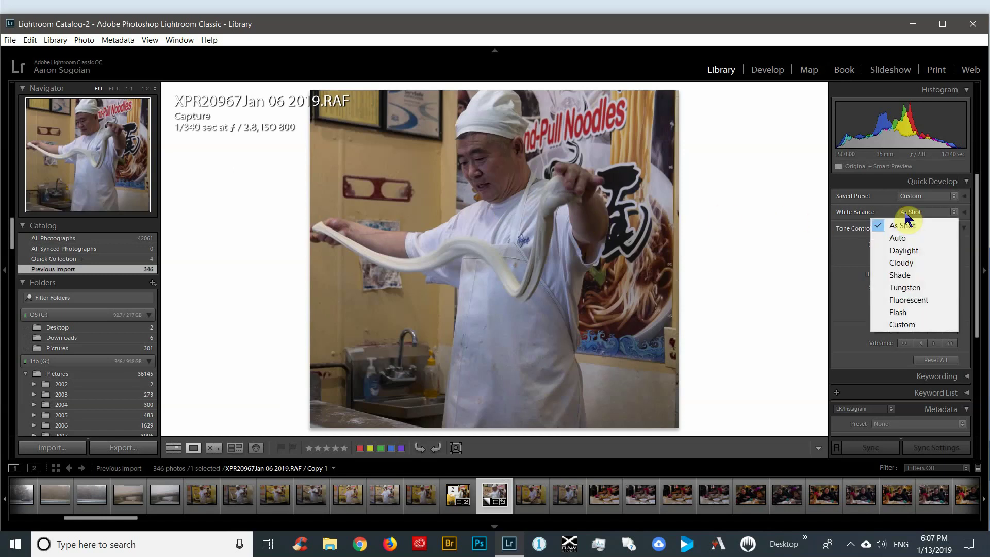
pyautogui.click(903, 244)
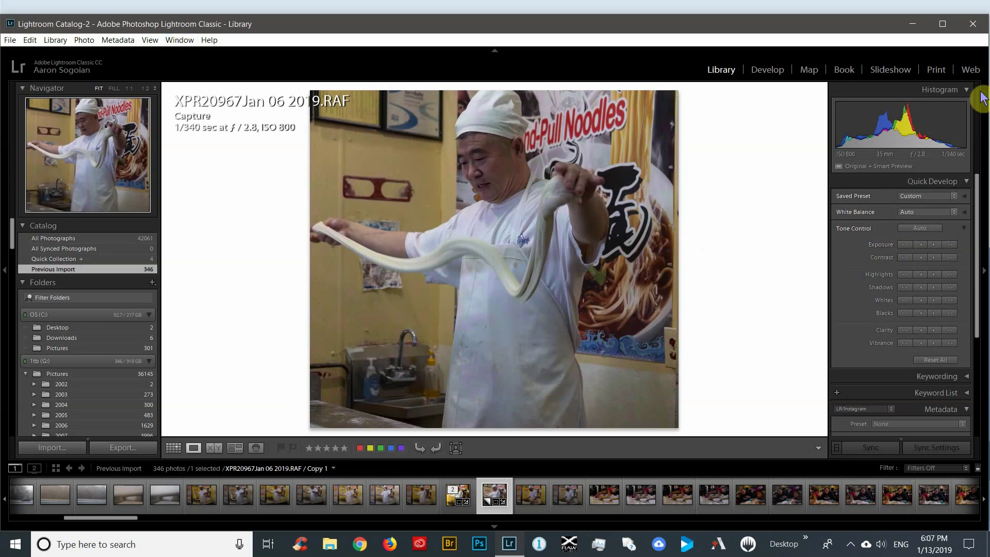
# Export the cropped copy to the Output folder as a JPEG at quality 100 with Low sharpening for Screen
pyautogui.rightClick(484, 199)
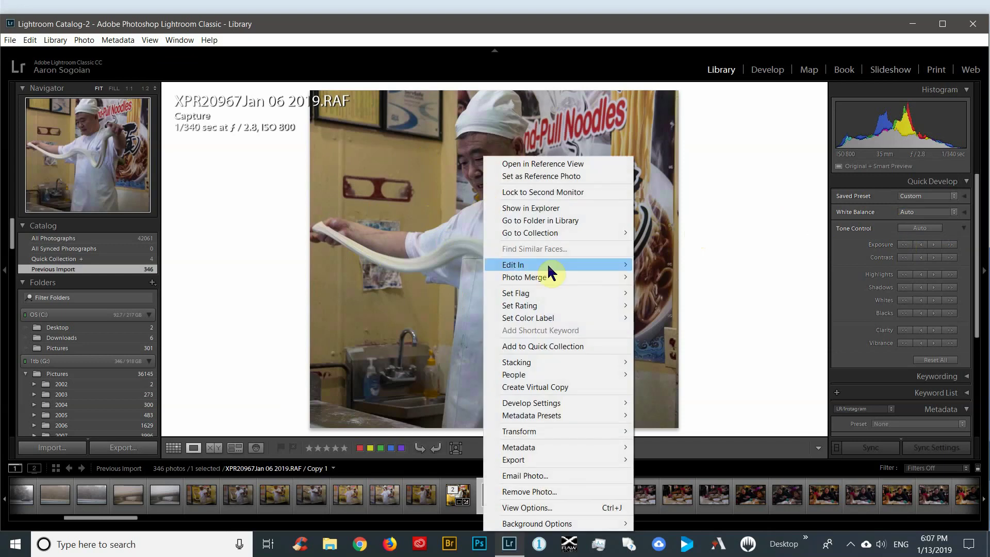
pyautogui.moveTo(538, 461)
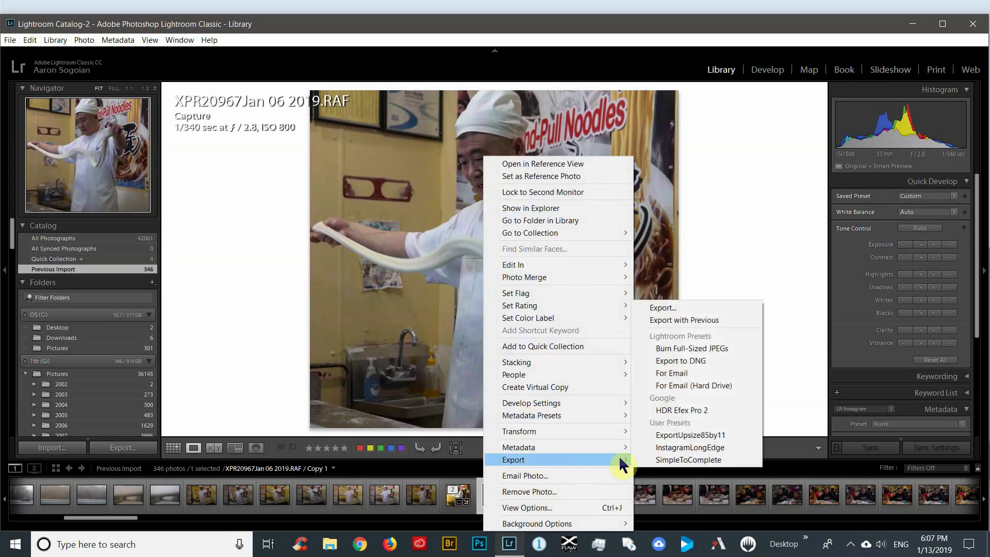
pyautogui.click(688, 306)
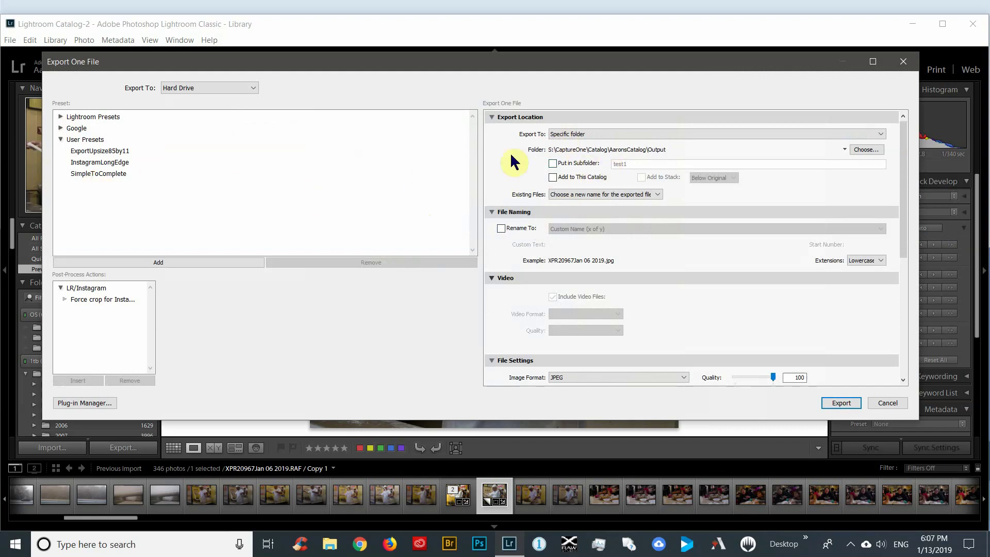
pyautogui.moveTo(902, 186); pyautogui.dragTo(930, 311)
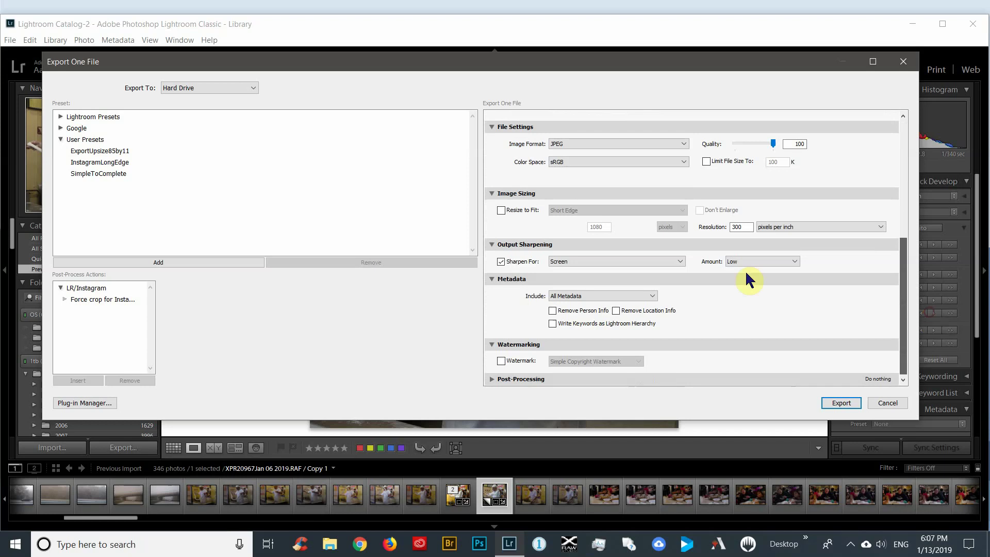
pyautogui.click(836, 403)
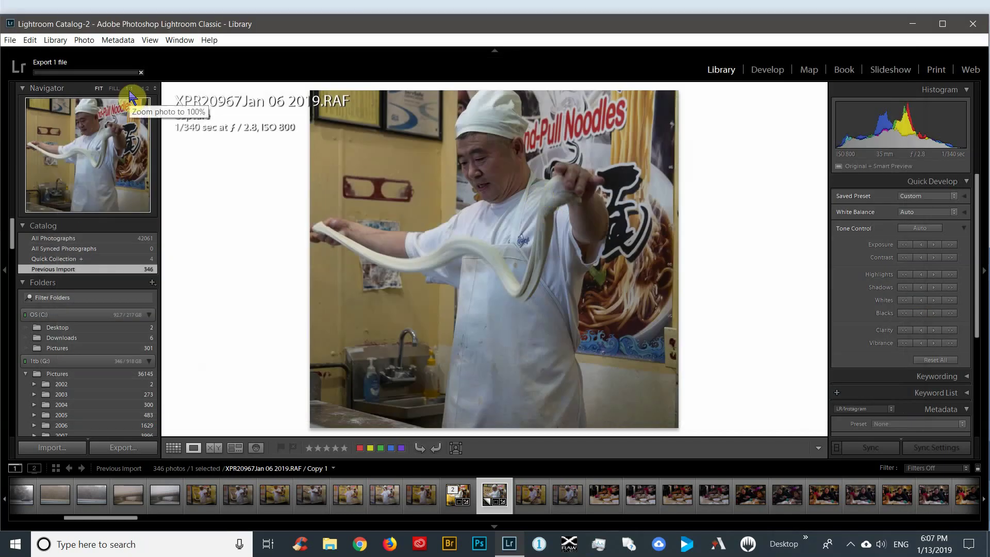
# Switch to File Explorer and look for the exported photo in the Complete folder, using Details view sorted by date
pyautogui.press('super+e')
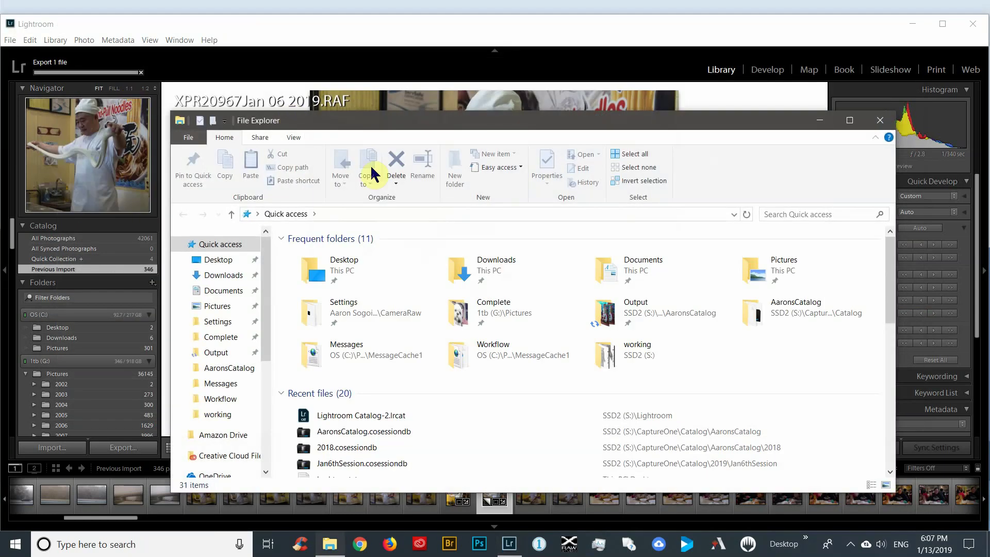
pyautogui.click(213, 340)
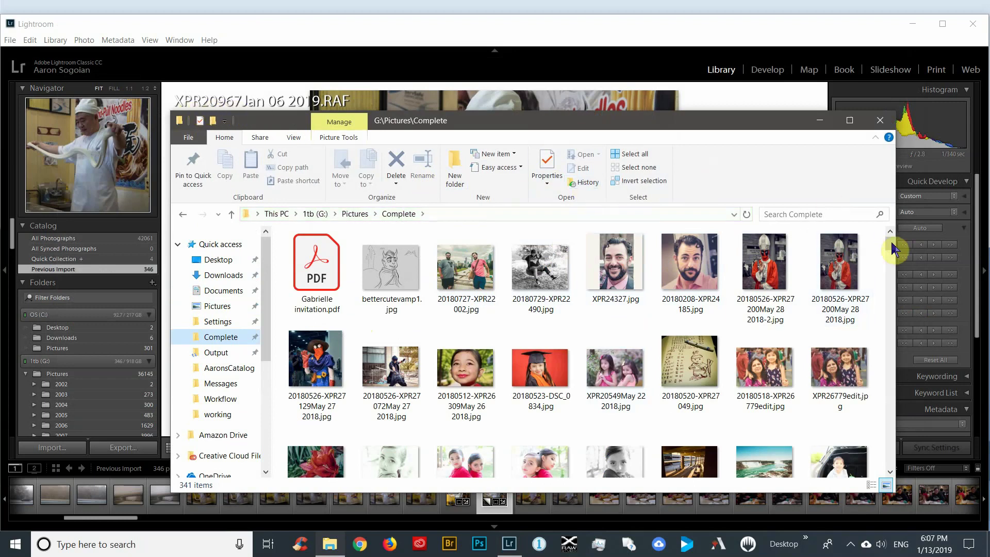
pyautogui.moveTo(891, 243); pyautogui.dragTo(907, 472)
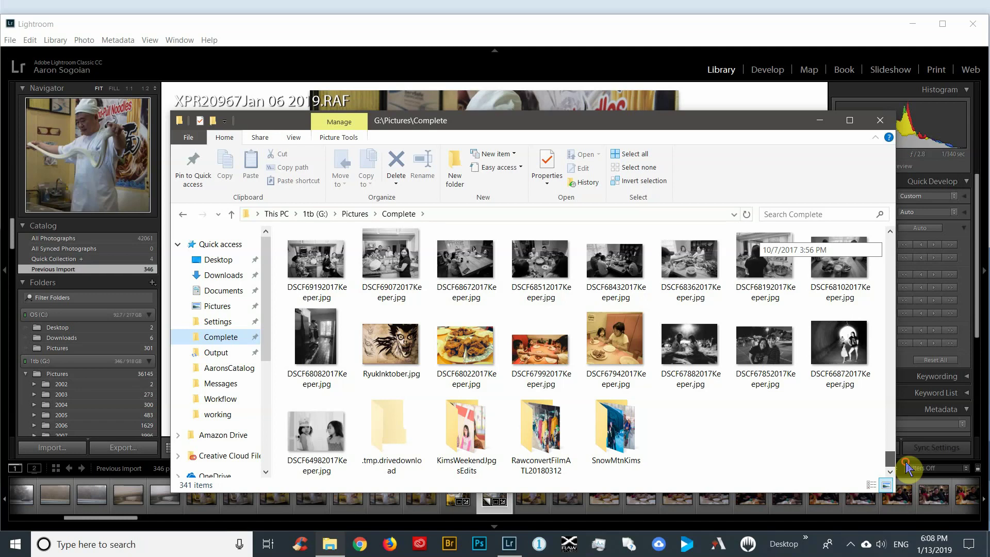
pyautogui.click(294, 138)
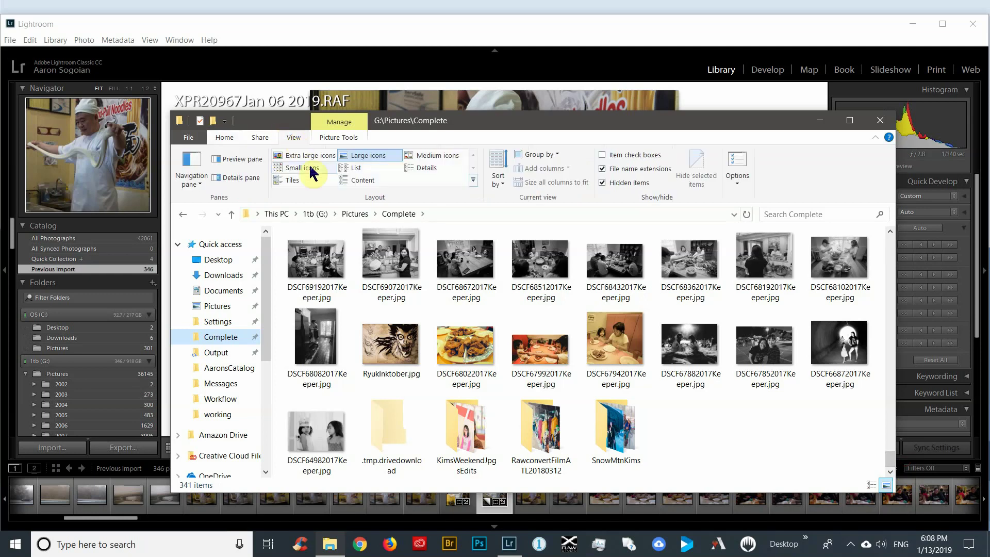
pyautogui.click(424, 168)
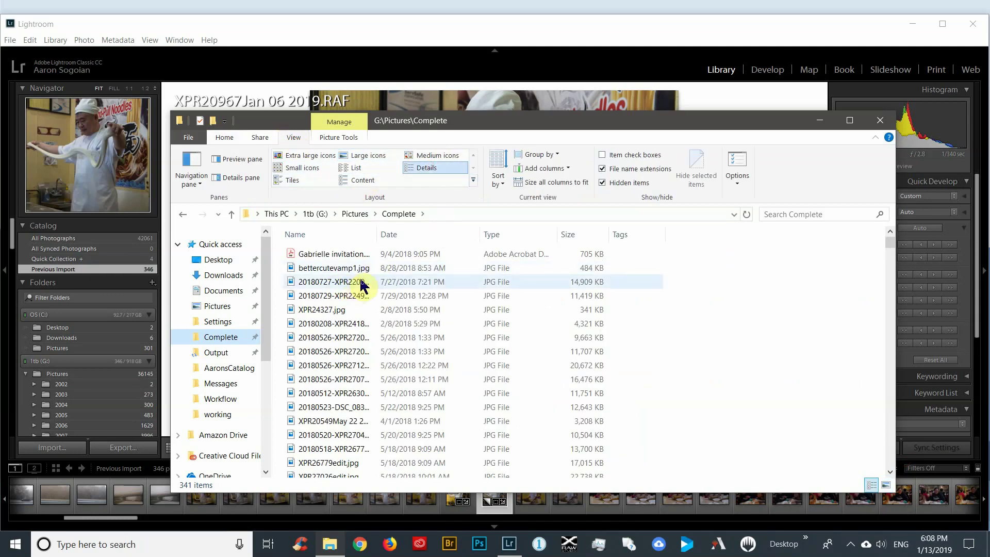
pyautogui.click(424, 235)
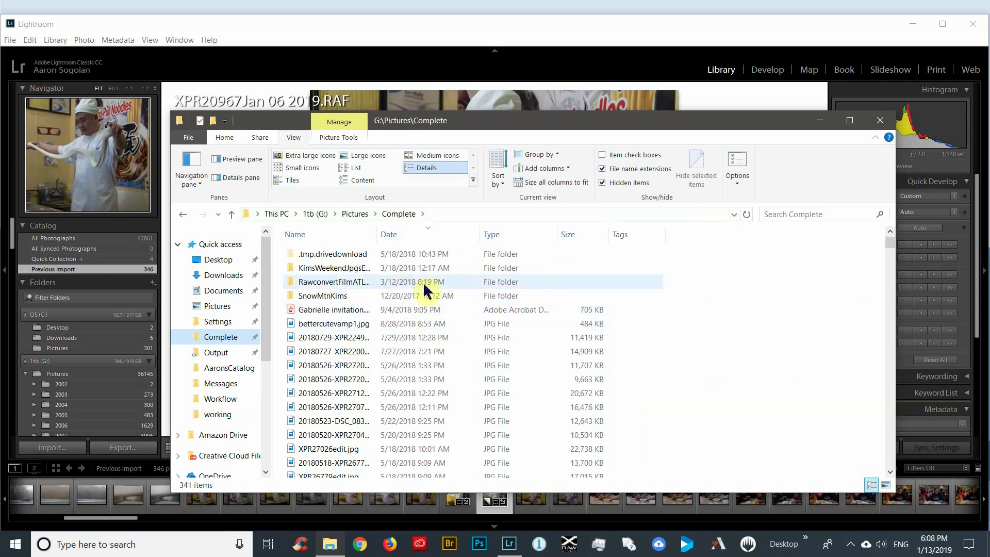
# Switch back to Lightroom, check the destination folder in the photo's export settings, and cancel without exporting
pyautogui.click(363, 24)
pyautogui.rightClick(454, 208)
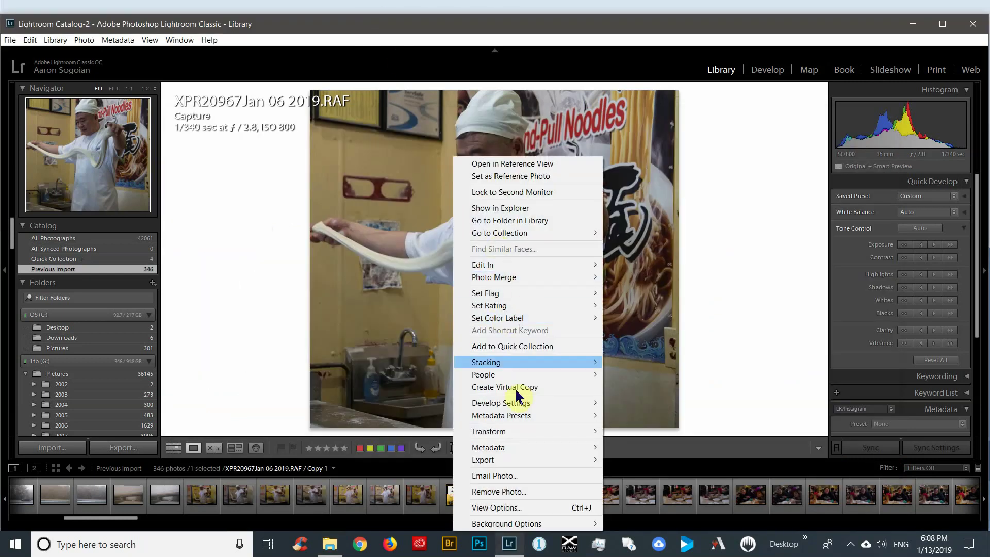
pyautogui.moveTo(577, 462)
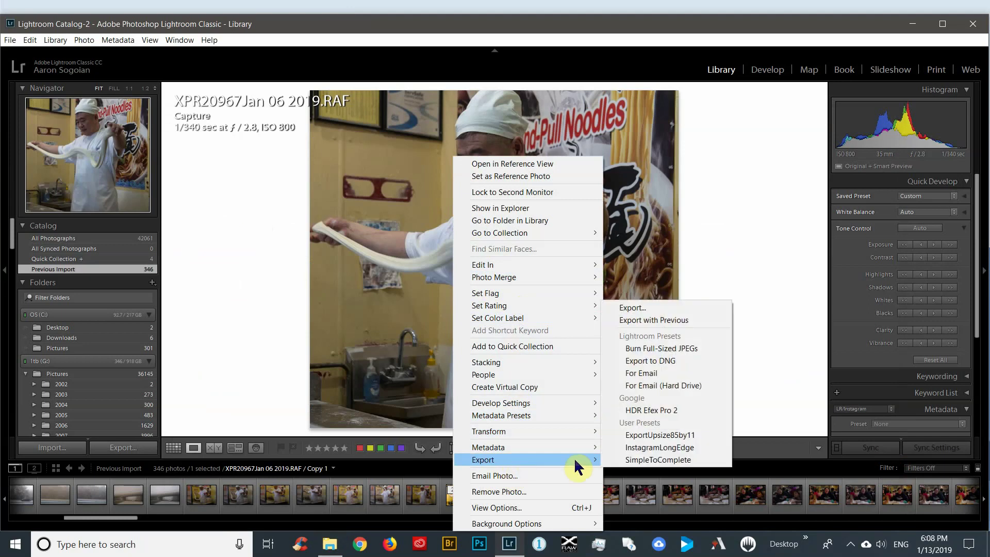
pyautogui.click(630, 308)
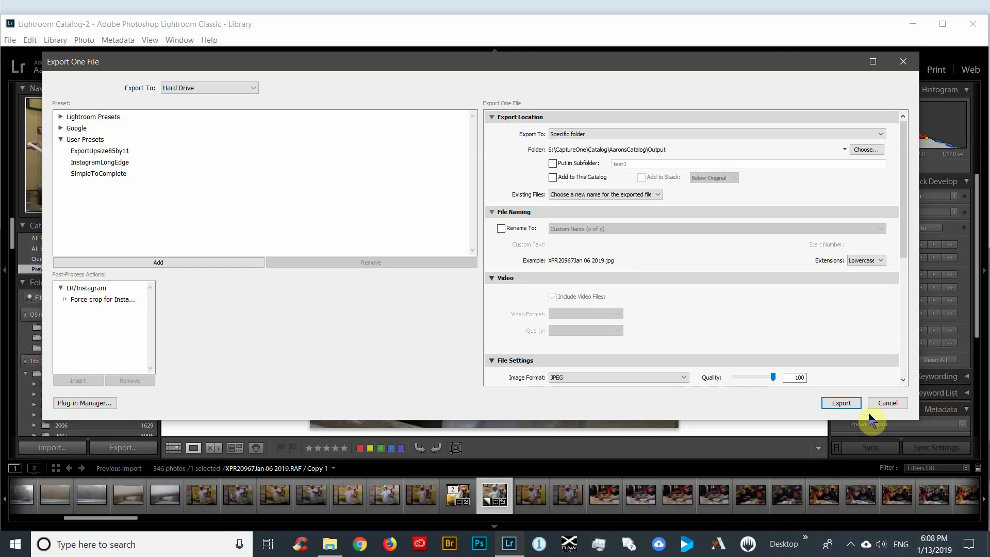
pyautogui.click(557, 153)
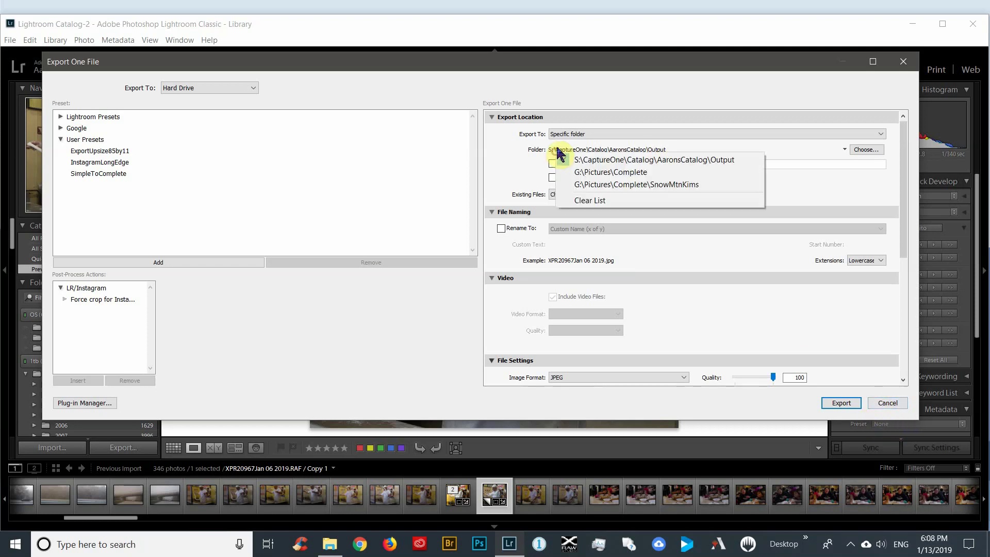
pyautogui.click(514, 153)
pyautogui.click(886, 402)
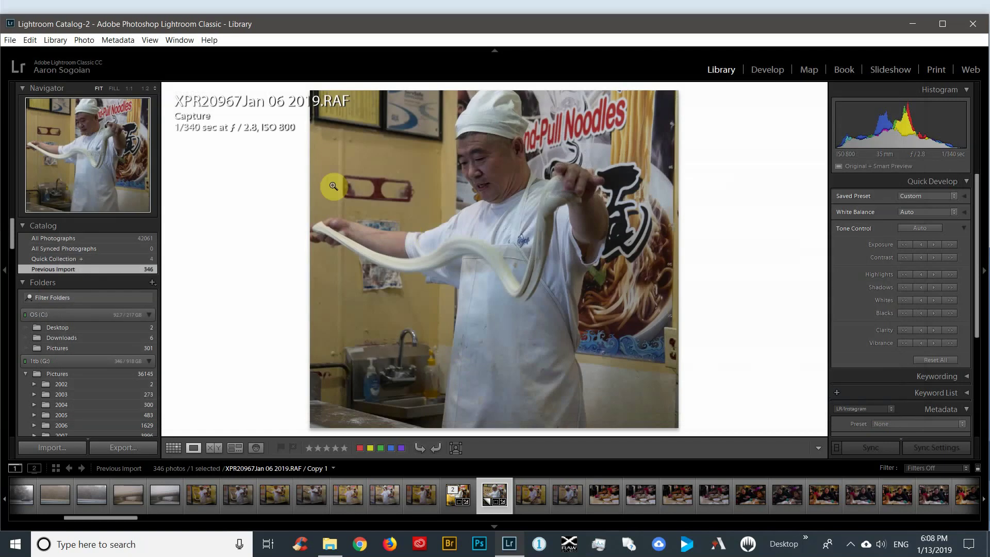
# Switch to File Explorer and go to the Output folder of the personal catalog folder under S:\CaptureOne\Catalog
pyautogui.click(342, 547)
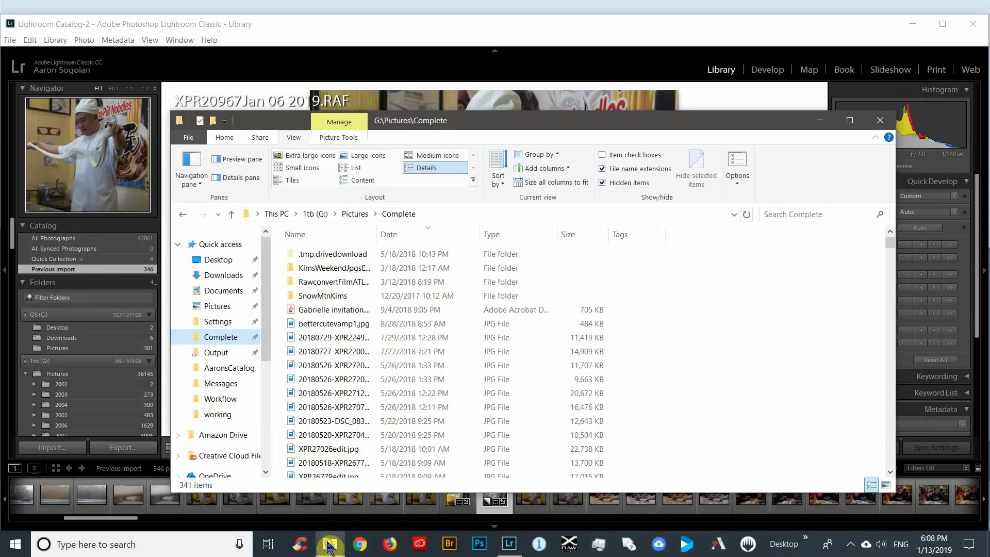
pyautogui.click(438, 215)
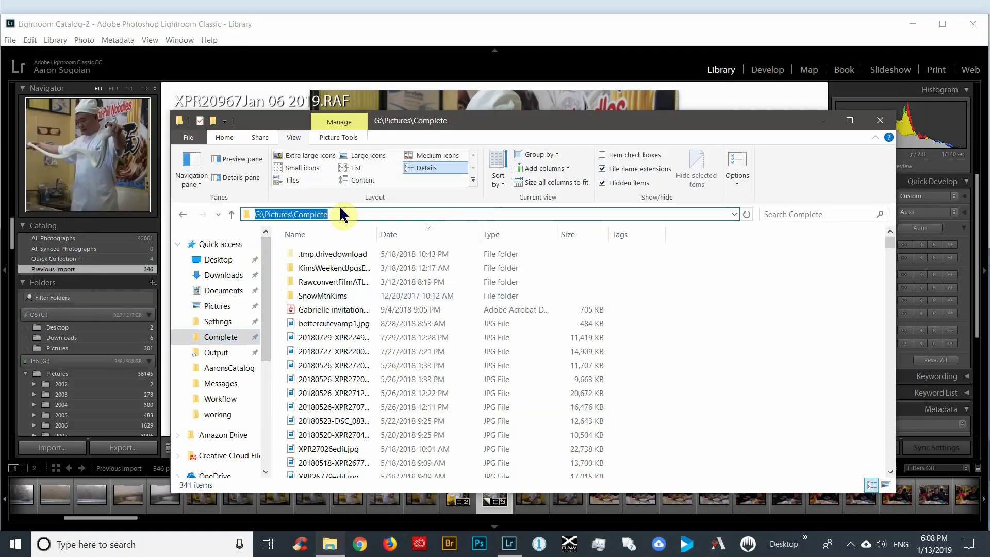
pyautogui.write('S:\\')
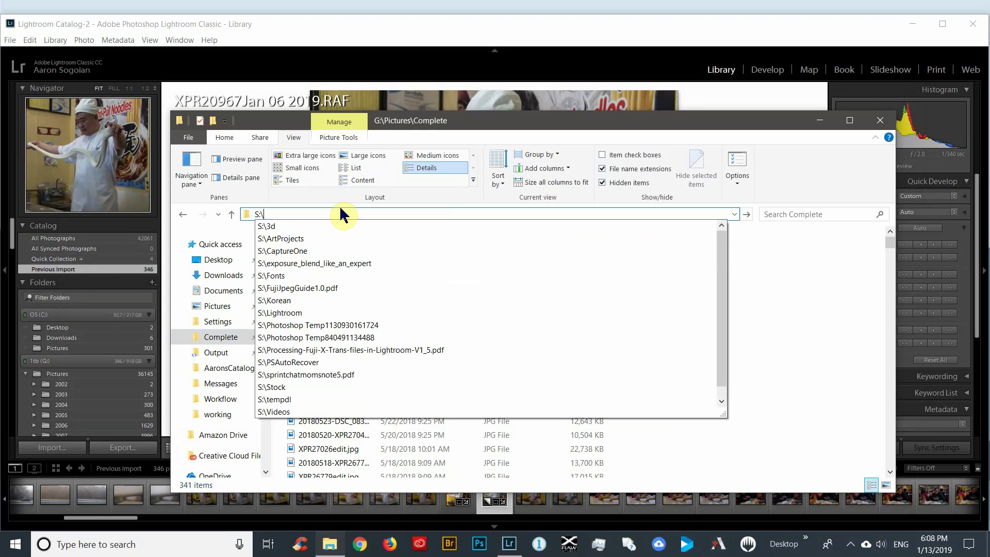
pyautogui.write('CaptureOne')
pyautogui.press('Down')
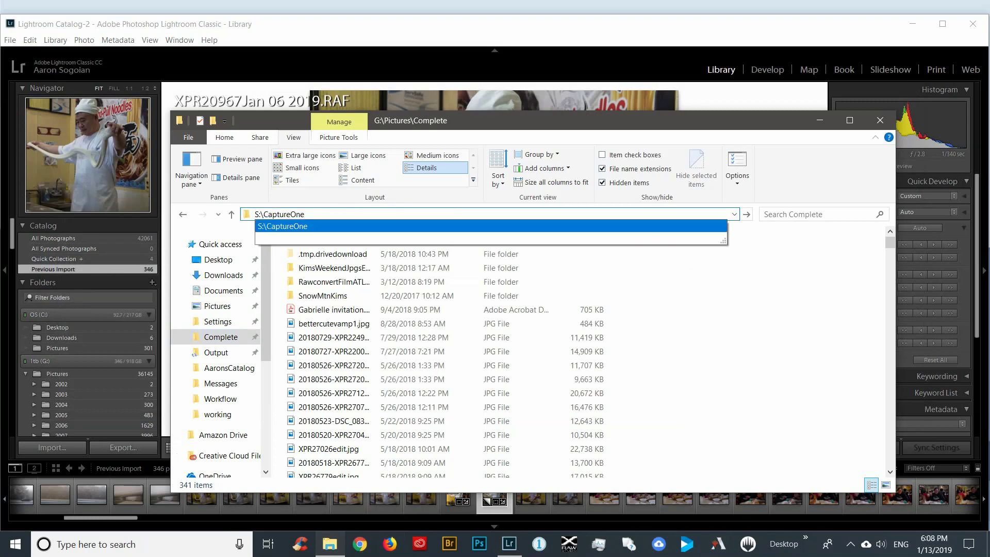
pyautogui.write('\\')
pyautogui.press('Down')
pyautogui.press('Down')
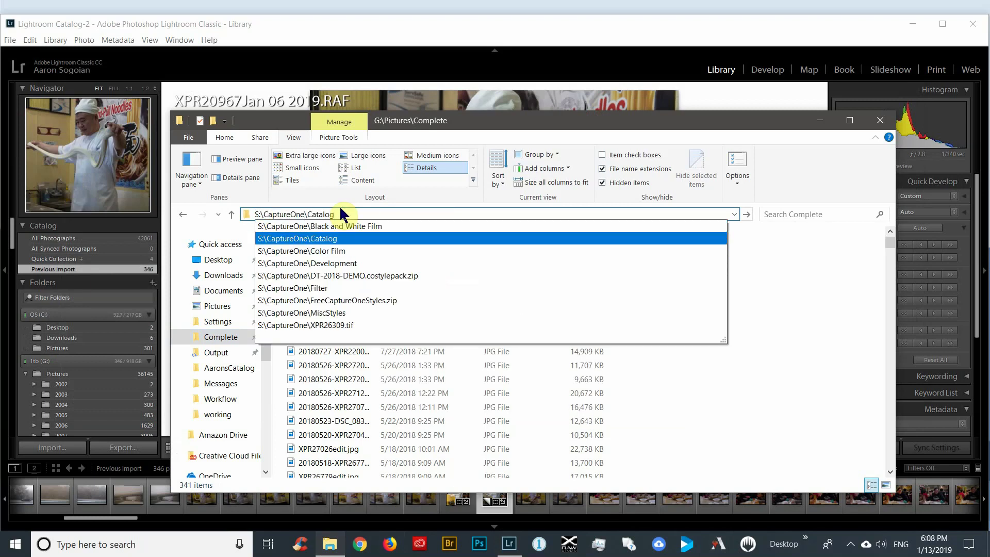
pyautogui.write('\\')
pyautogui.press('Down')
pyautogui.press('Down')
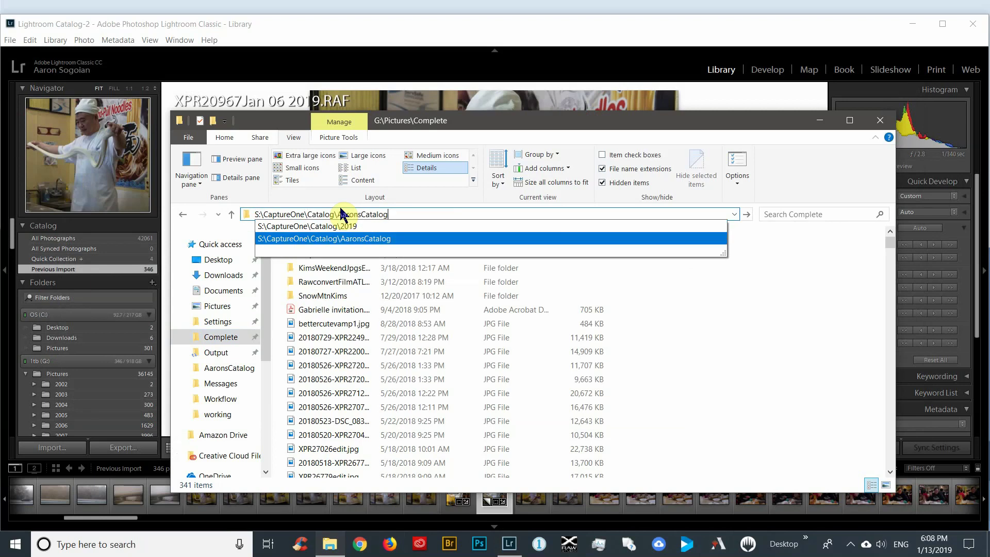
pyautogui.write('\\')
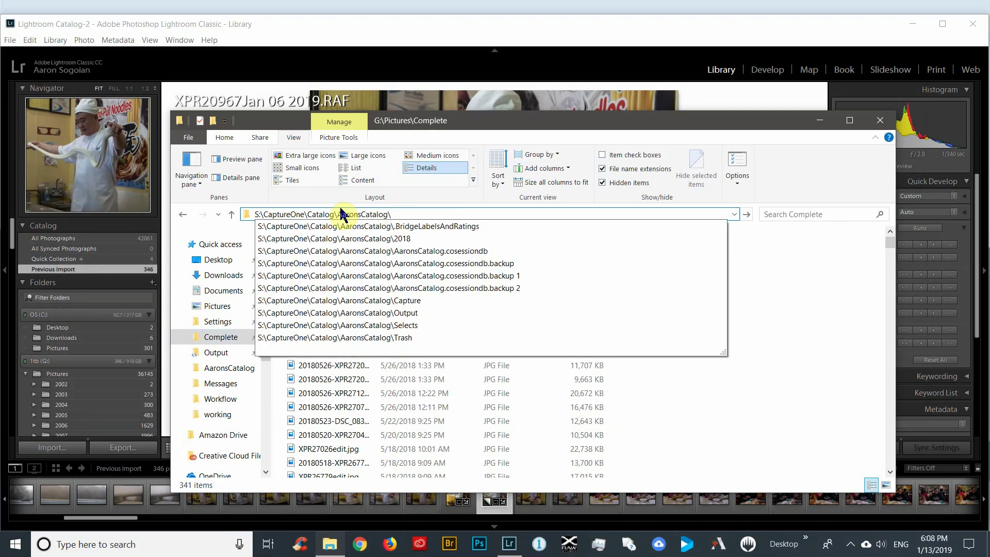
pyautogui.press('Down')
pyautogui.press('Down')
pyautogui.press('Down')
pyautogui.press('Down')
pyautogui.press('Down')
pyautogui.press('Down')
pyautogui.press('Down')
pyautogui.press('Down')
pyautogui.press('Return')
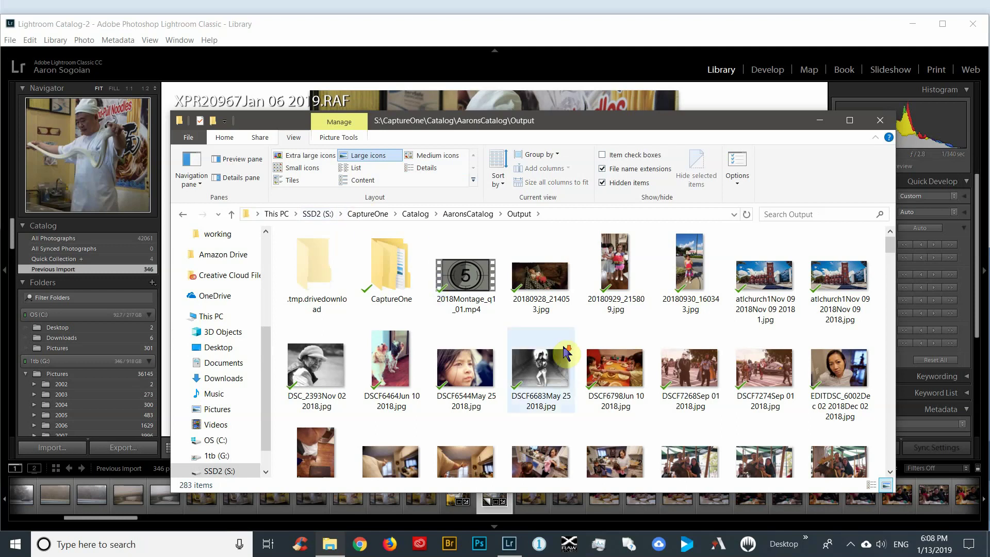
# Find the exported noodle chef photo XPR20967Jan 06 2019-2.jpg in the Output folder and open it in Photos
pyautogui.moveTo(891, 250); pyautogui.dragTo(903, 394)
pyautogui.moveTo(903, 450); pyautogui.dragTo(900, 398)
pyautogui.doubleClick(780, 387)
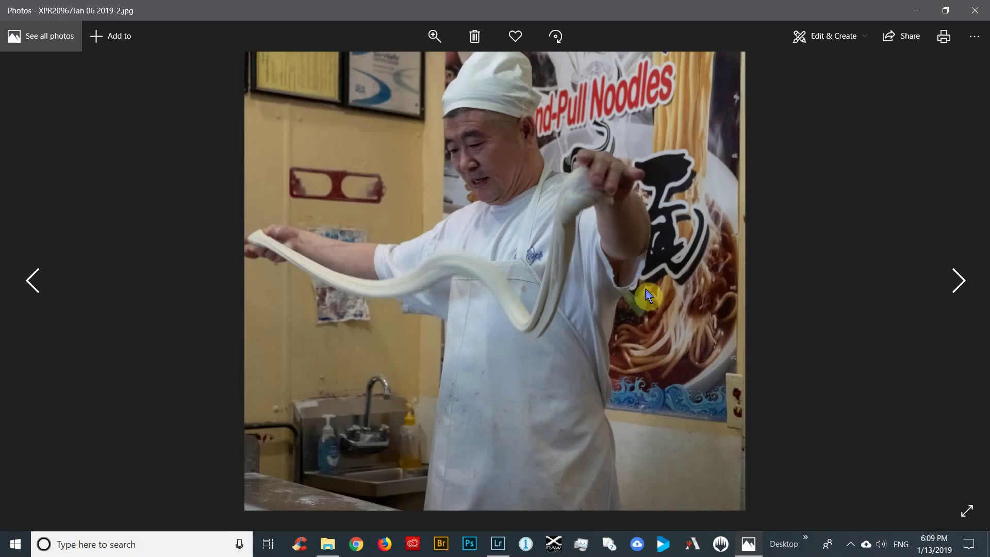
# Compare the exported XPR20967Jan 06 2019-2.jpg with XPR20967Jan 06 2019.jpg by switching back and forth between the two photos
pyautogui.press('Right')
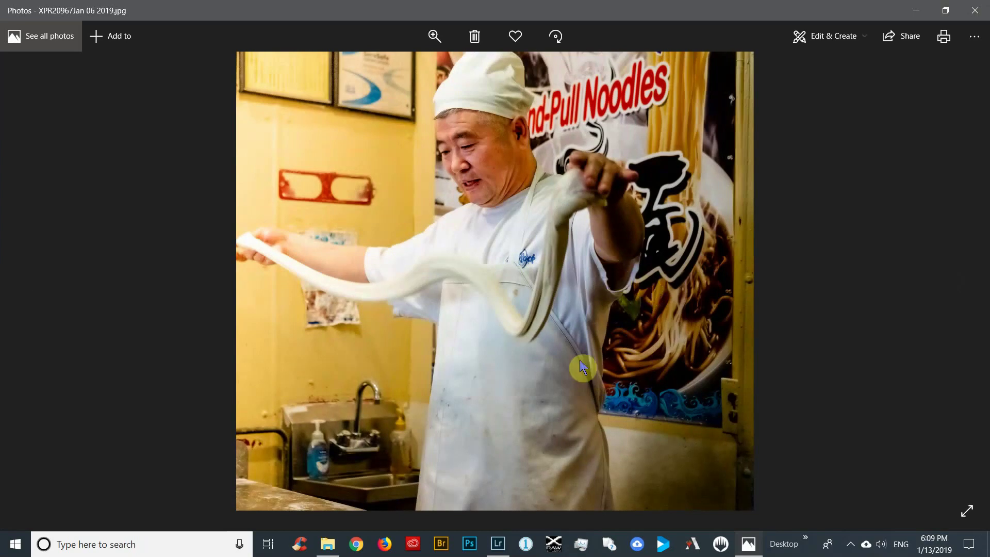
pyautogui.press('Left')
pyautogui.press('Right')
pyautogui.press('Left')
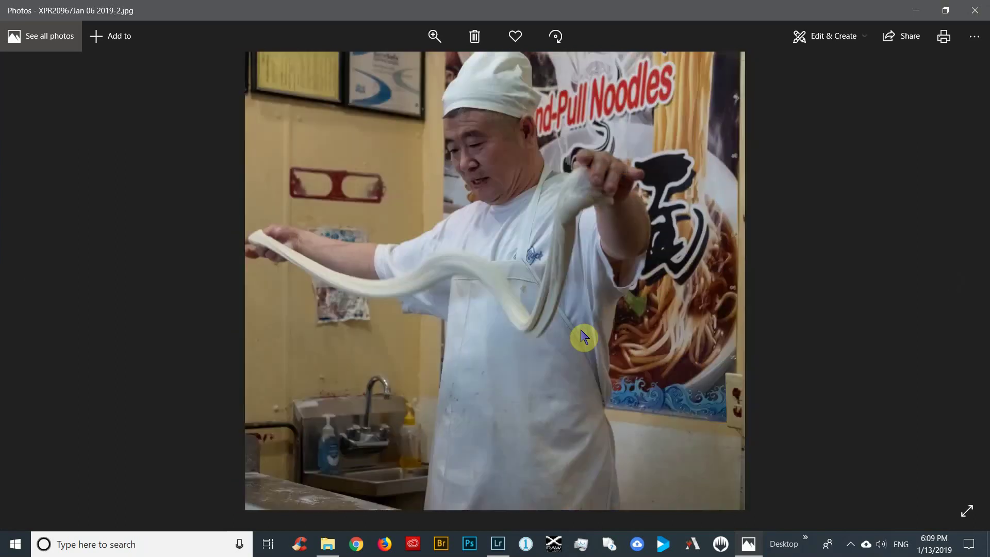
pyautogui.press('Right')
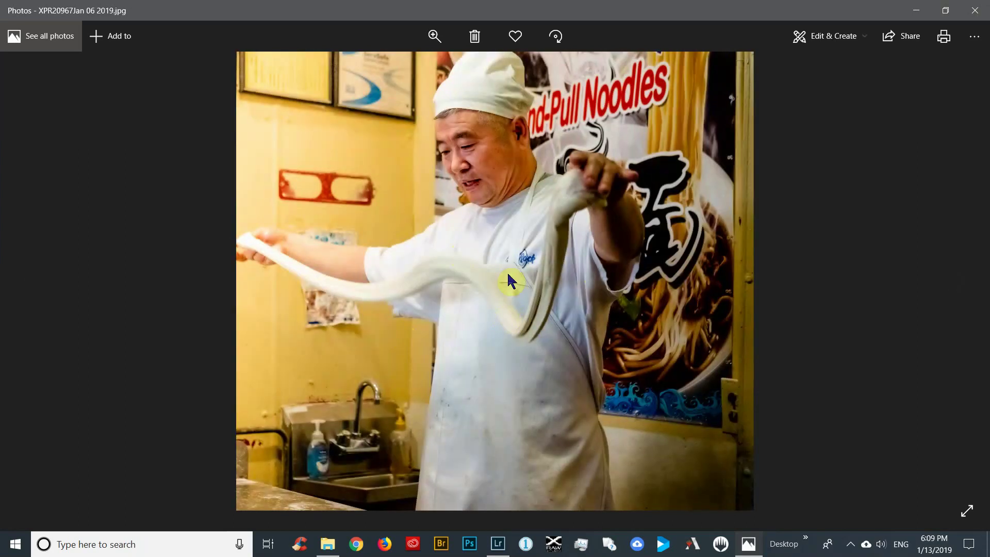
pyautogui.press('Left')
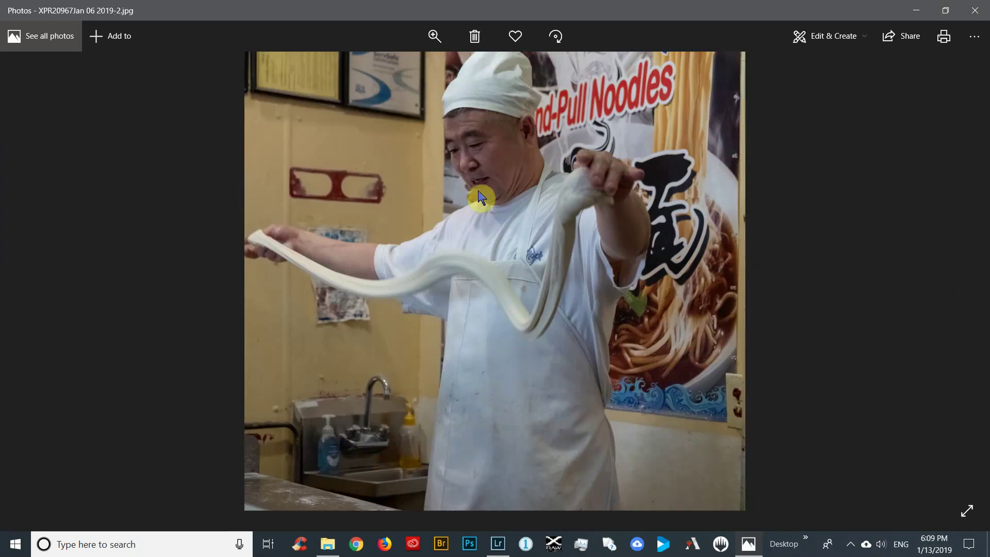
pyautogui.press('Left')
pyautogui.press('Right')
pyautogui.press('Right')
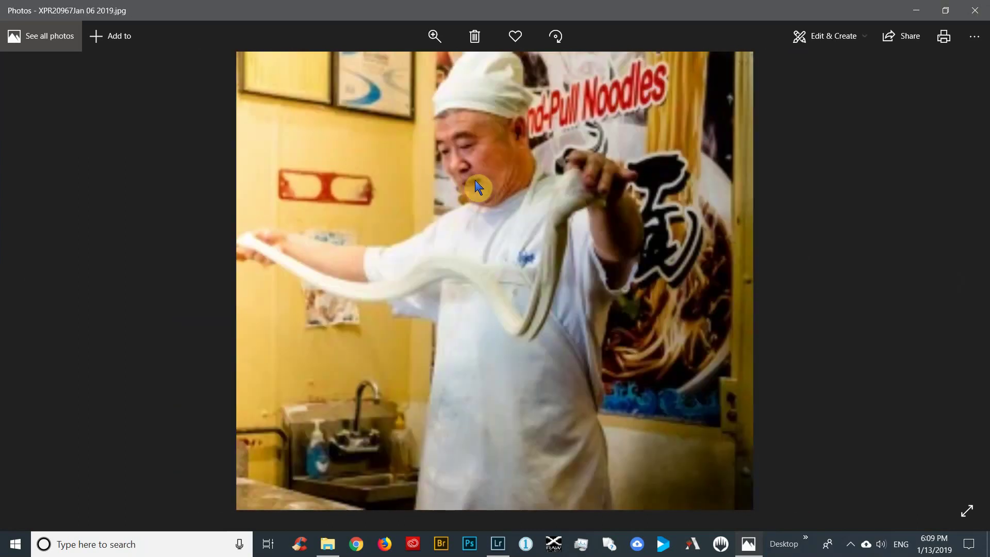